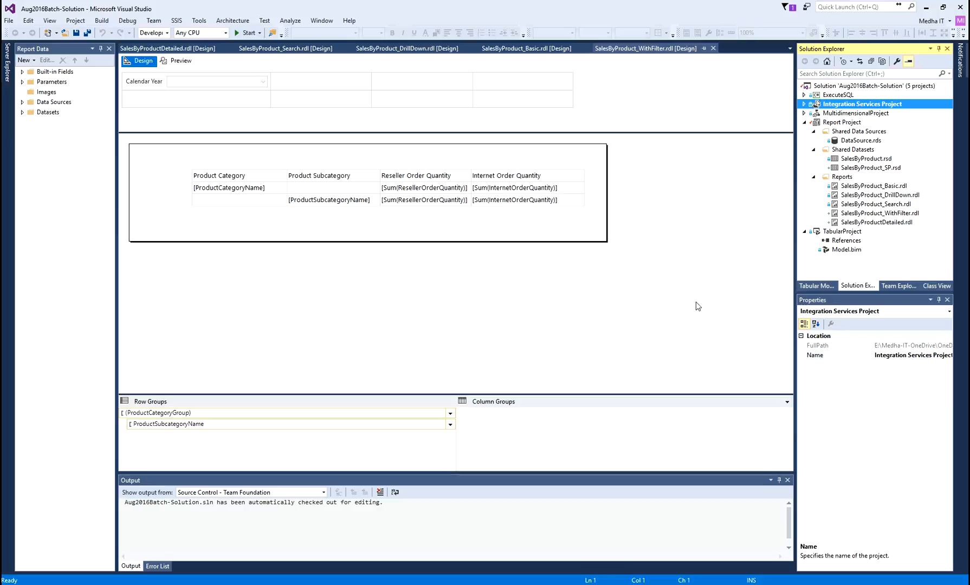
pyautogui.rightClick(850, 181)
pyautogui.moveTo(887, 198)
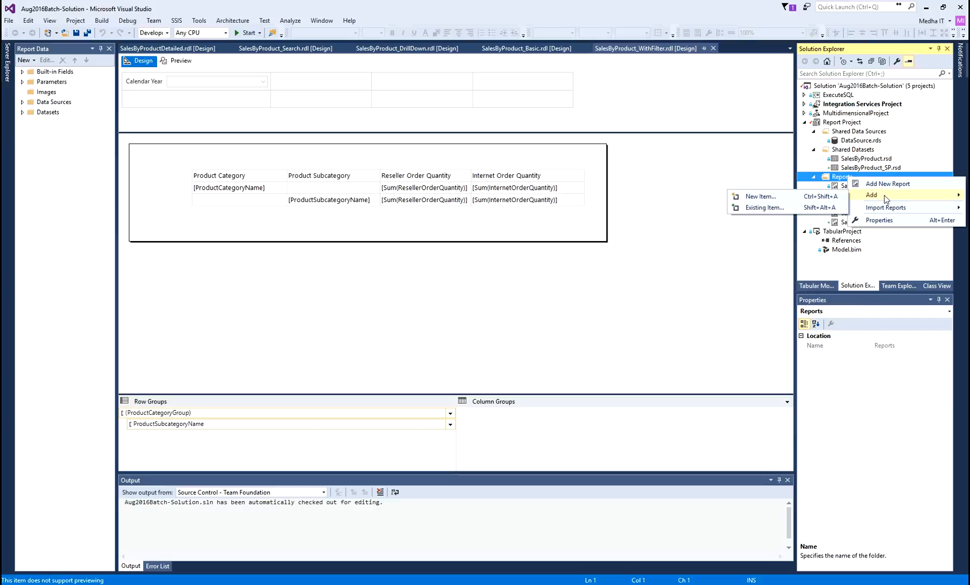
pyautogui.click(759, 196)
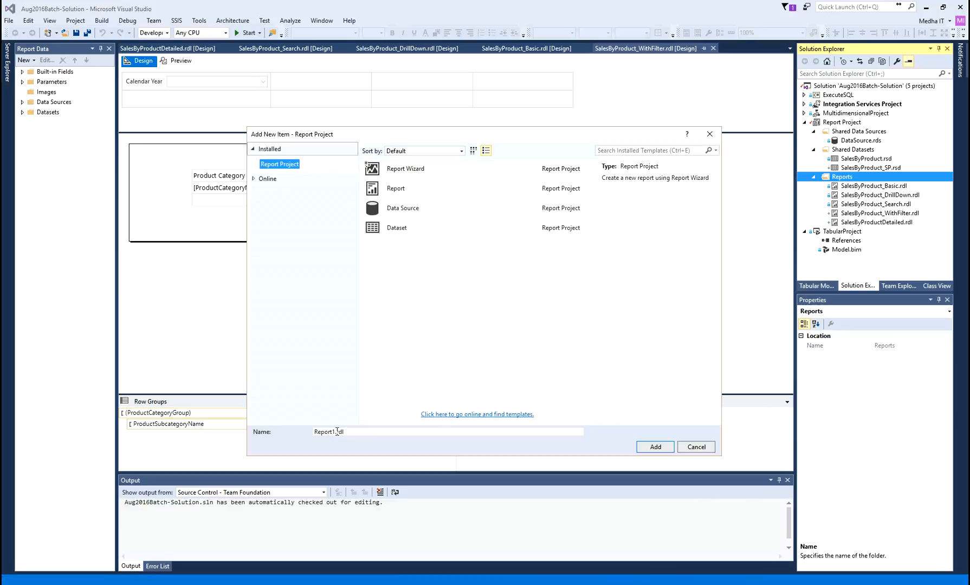
pyautogui.click(337, 432)
pyautogui.hotkey('shift', 'Home')
pyautogui.write('Sales')
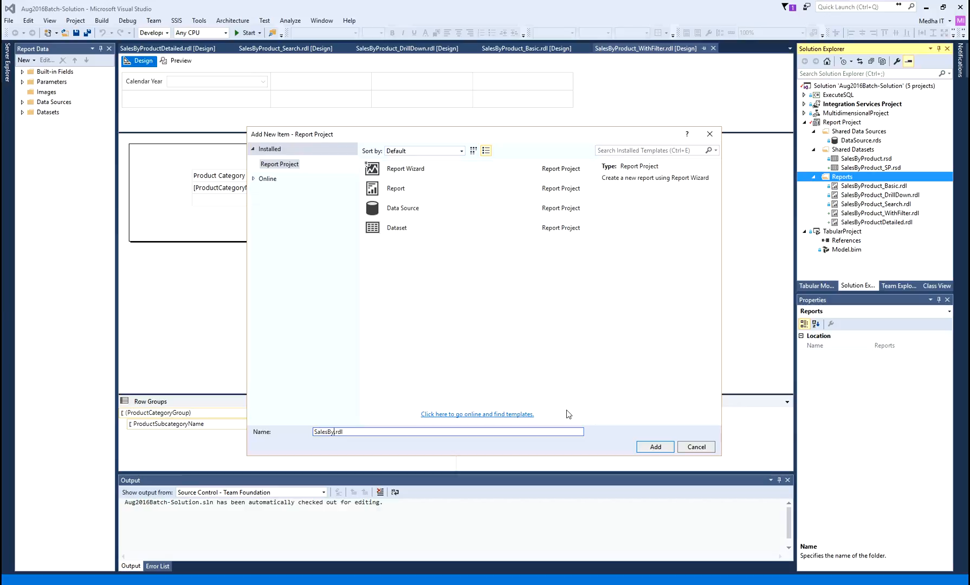
pyautogui.write('By')
pyautogui.press('BackSpace')
pyautogui.press('BackSpace')
pyautogui.write('Details_Cha')
pyautogui.press('Return')
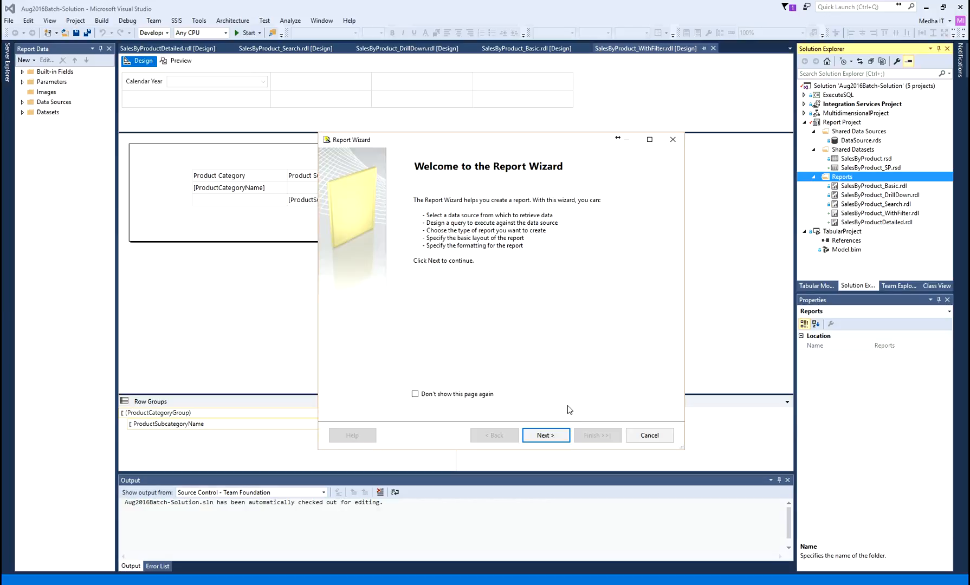
pyautogui.click(650, 434)
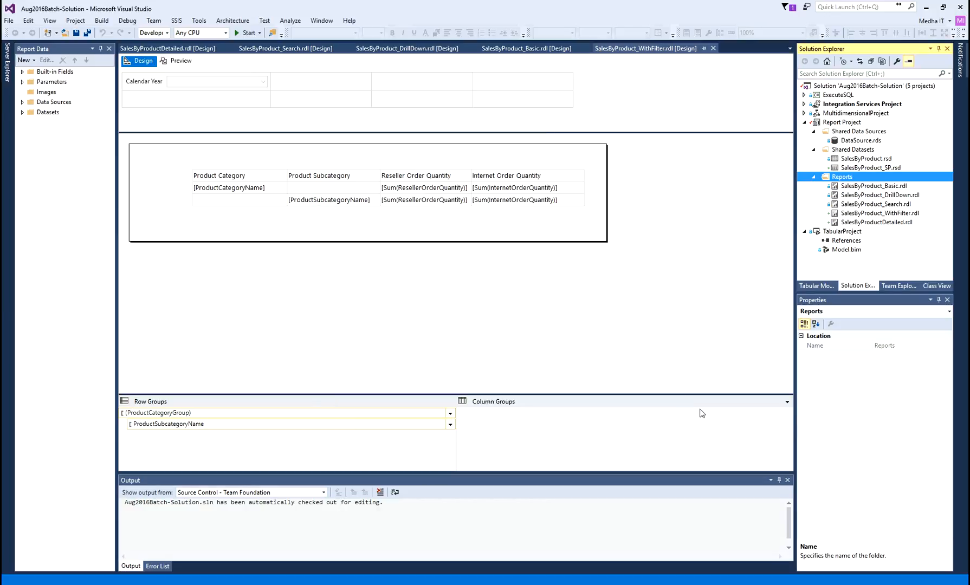
# Add a new empty report named SalesDetails_Chart.rdl to the project's Reports folder
pyautogui.rightClick(852, 179)
pyautogui.moveTo(770, 195)
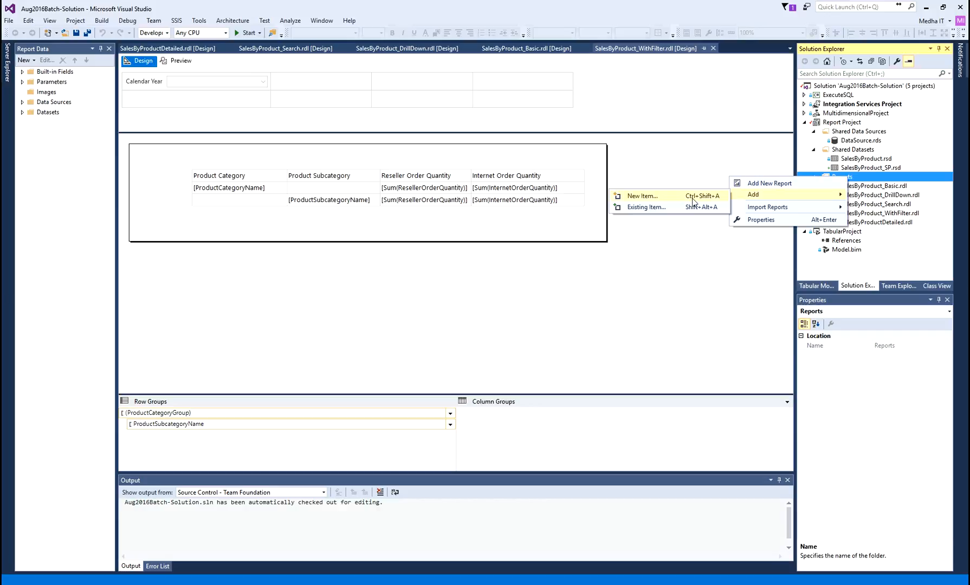
pyautogui.click(663, 201)
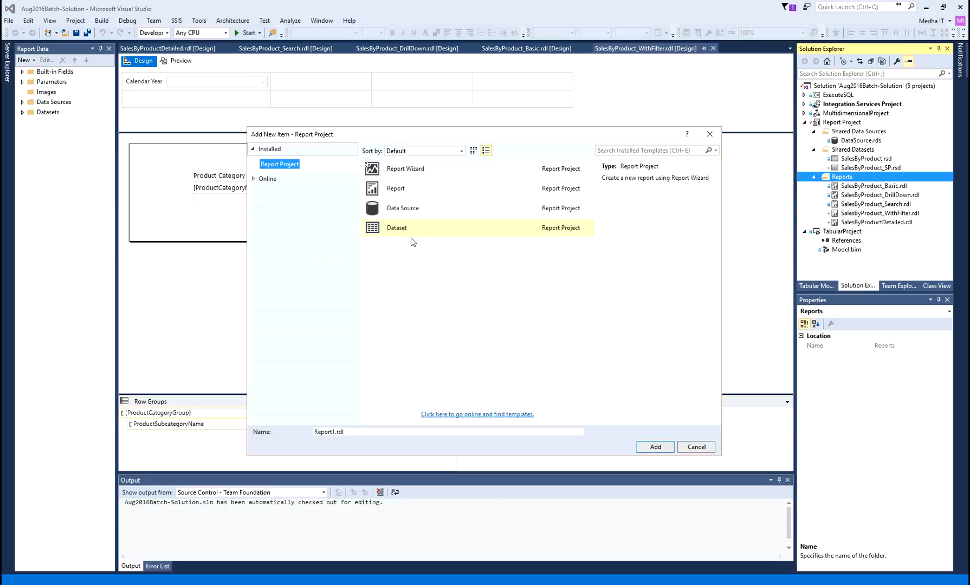
pyautogui.click(395, 193)
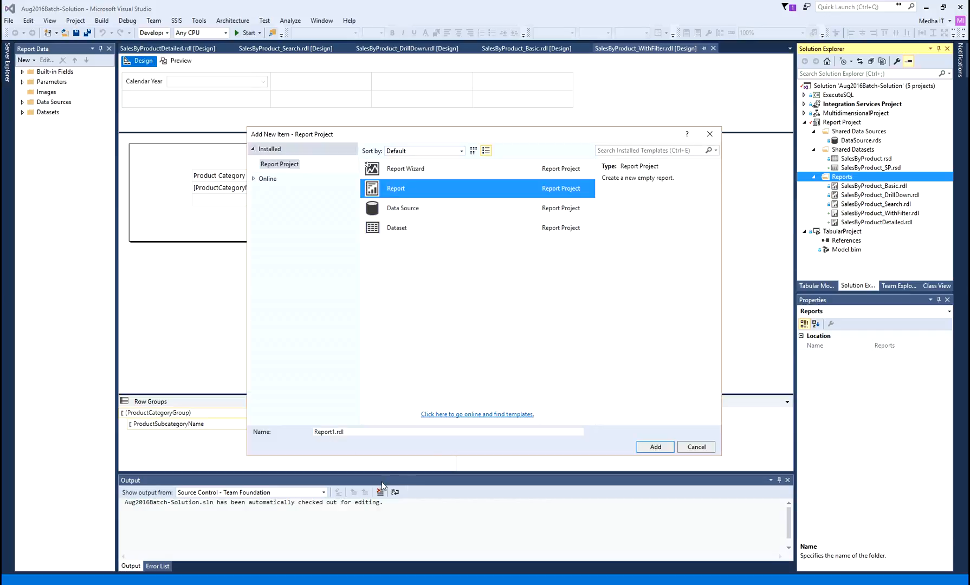
pyautogui.click(339, 431)
pyautogui.hotkey('shift', 'Home')
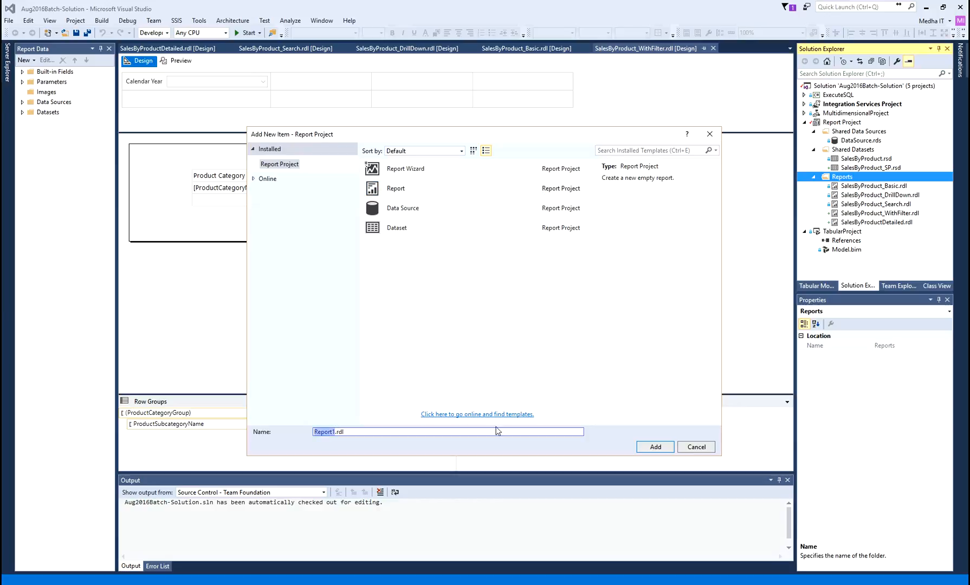
pyautogui.write('SalesDetails_Cha')
pyautogui.press('Return')
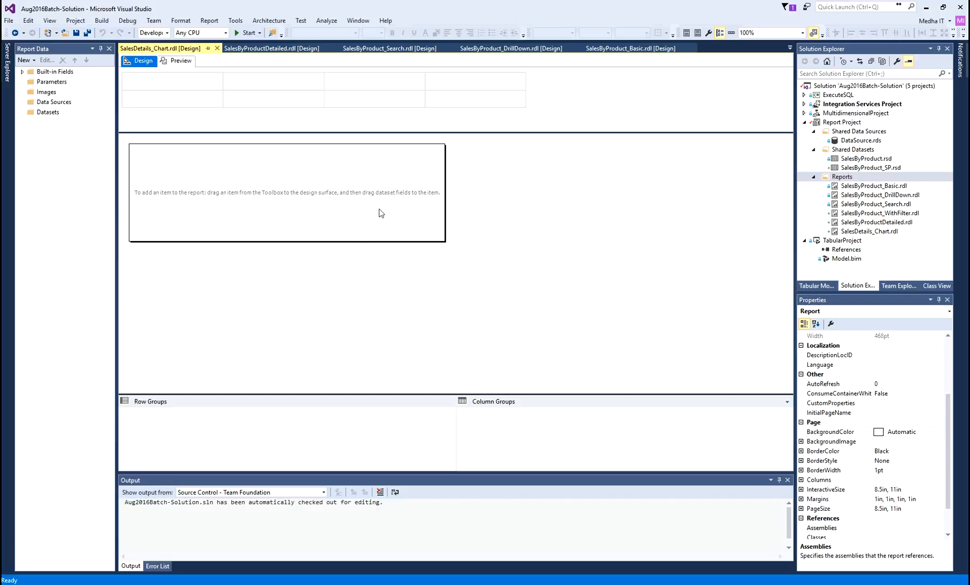
# Add a report data source named DataSource that references the project's shared DataSource
pyautogui.click(50, 104)
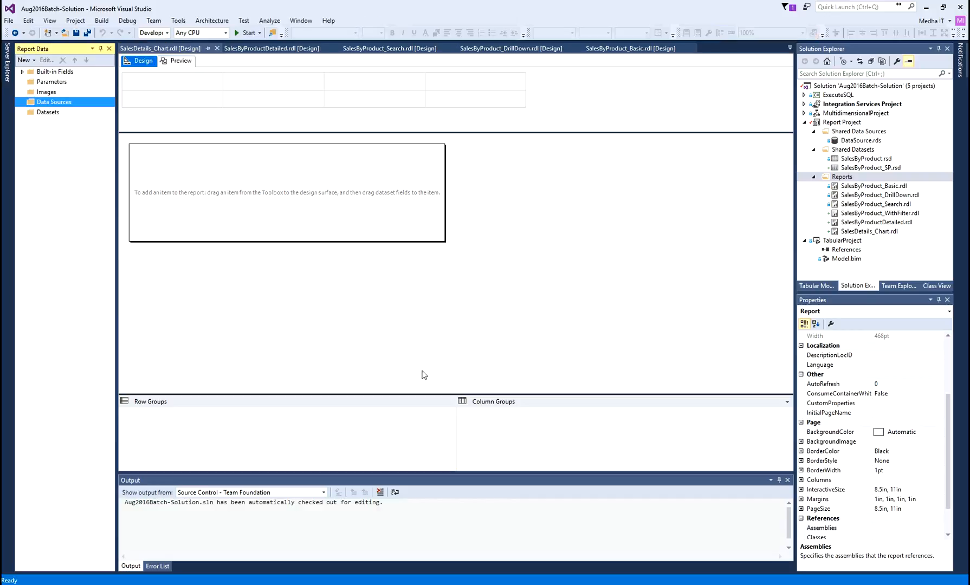
pyautogui.rightClick(59, 104)
pyautogui.click(81, 109)
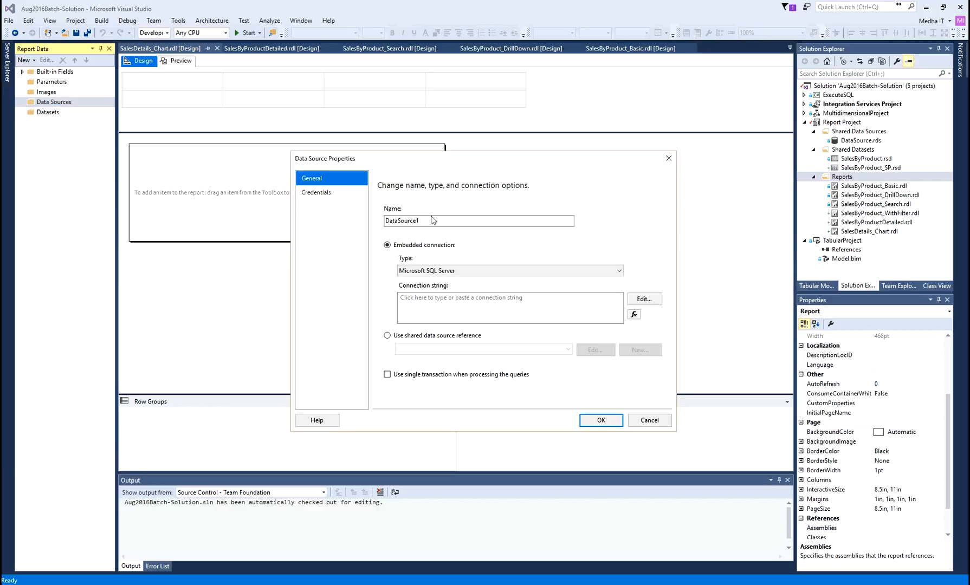
pyautogui.click(430, 218)
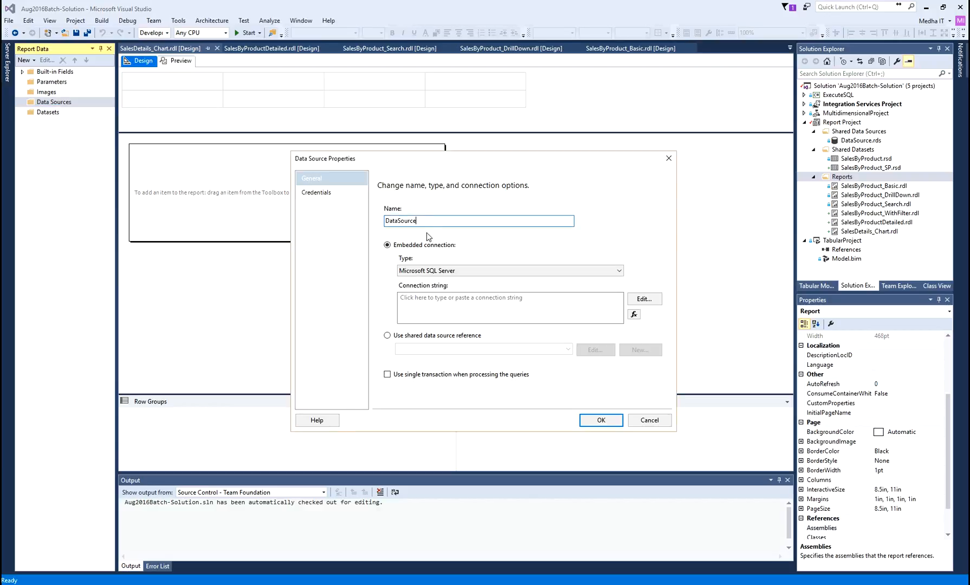
pyautogui.click(412, 336)
pyautogui.click(568, 350)
pyautogui.click(465, 359)
pyautogui.click(605, 423)
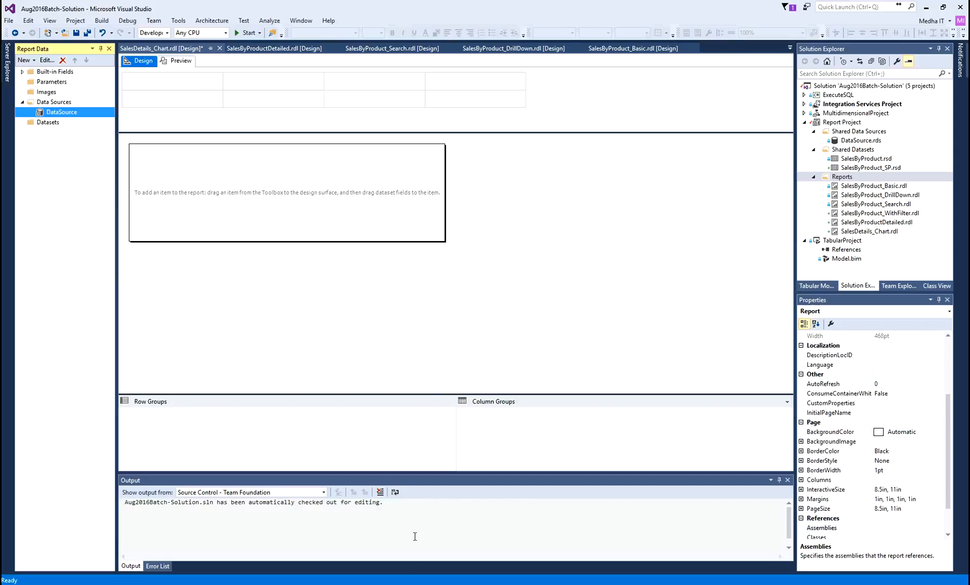
# Launch SQL Server Management Studio and return to the report in Visual Studio
pyautogui.click(510, 584)
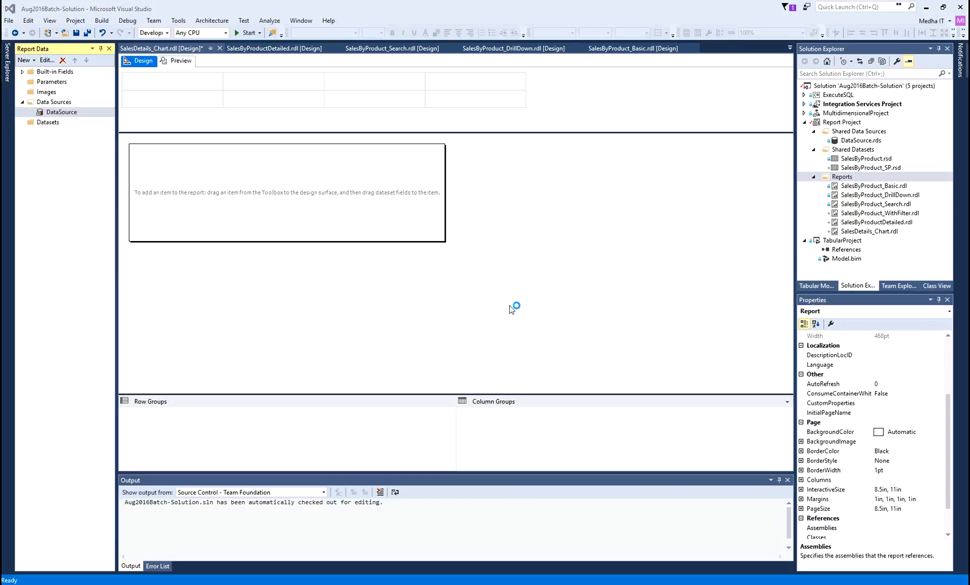
pyautogui.click(558, 17)
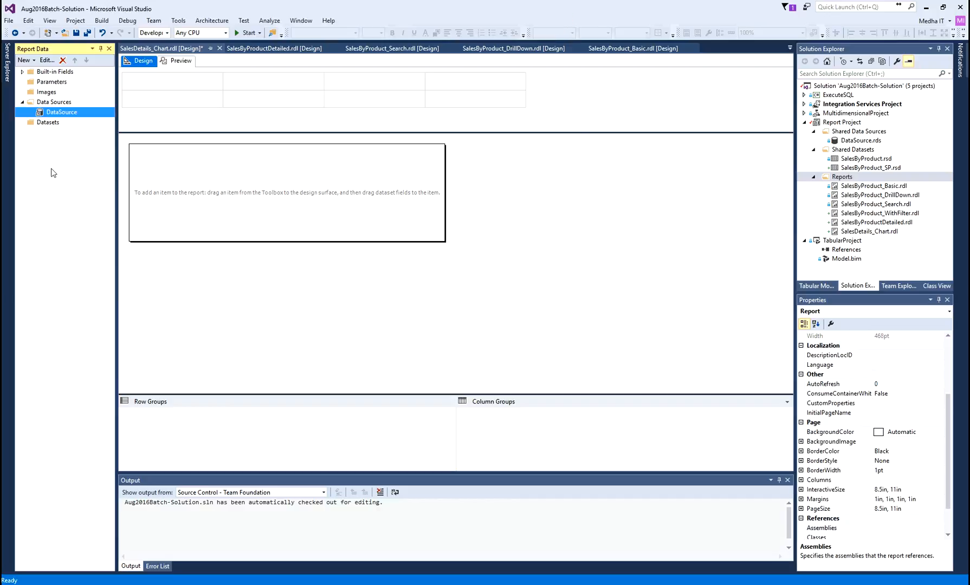
# Start an embedded dataset named SalesByProduct that uses DataSource and the Stored Procedure query type
pyautogui.rightClick(47, 122)
pyautogui.click(75, 132)
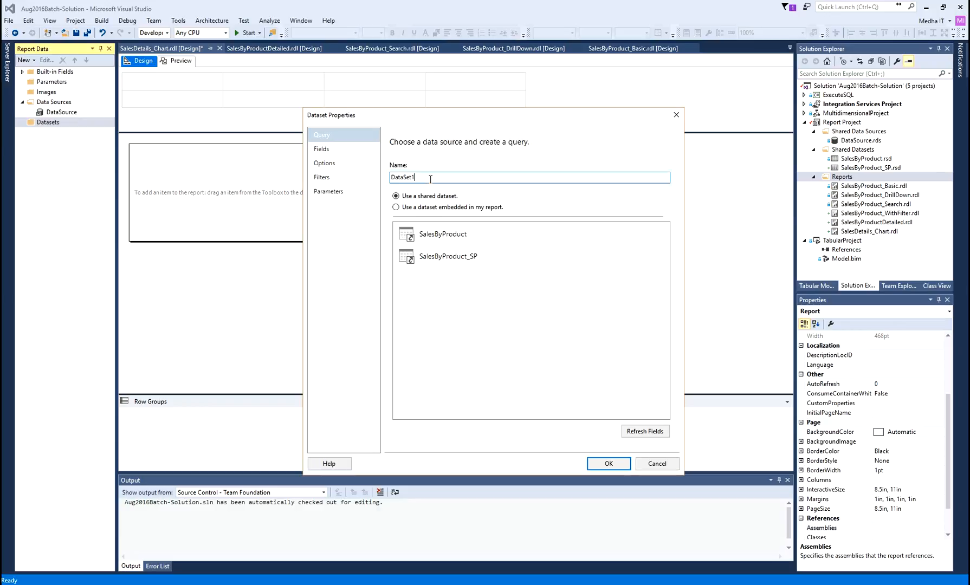
pyautogui.doubleClick(430, 179)
pyautogui.write('SalesByProduct')
pyautogui.click(396, 208)
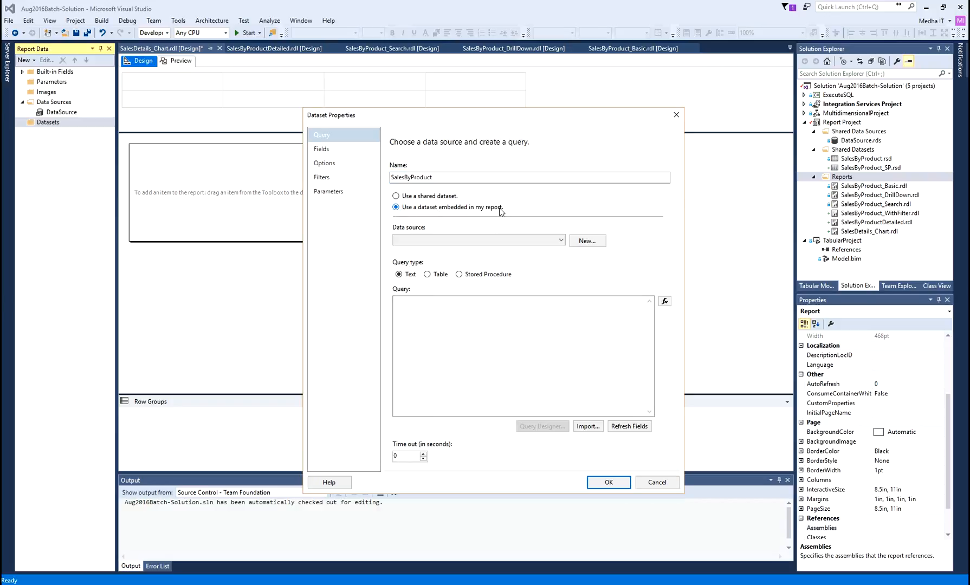
pyautogui.click(561, 241)
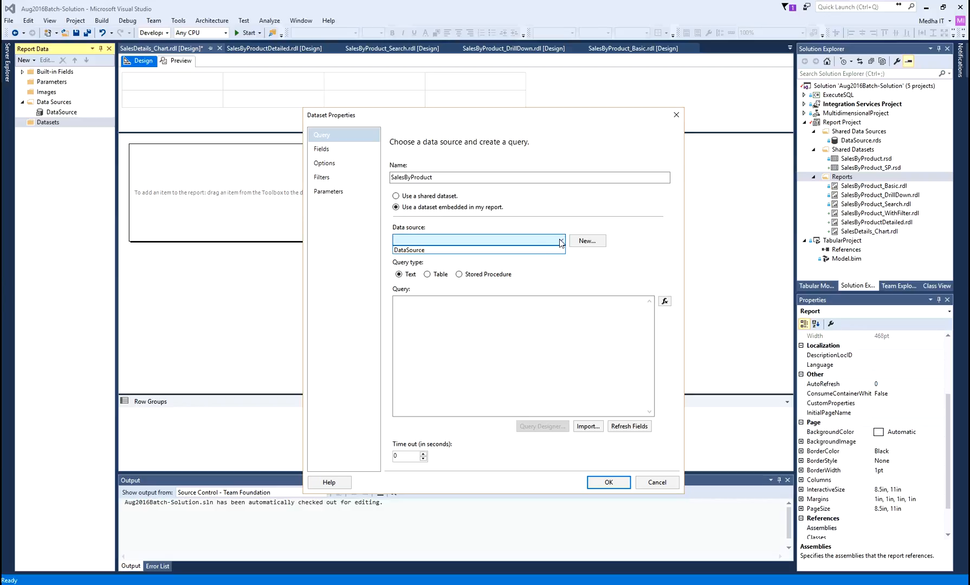
pyautogui.click(422, 251)
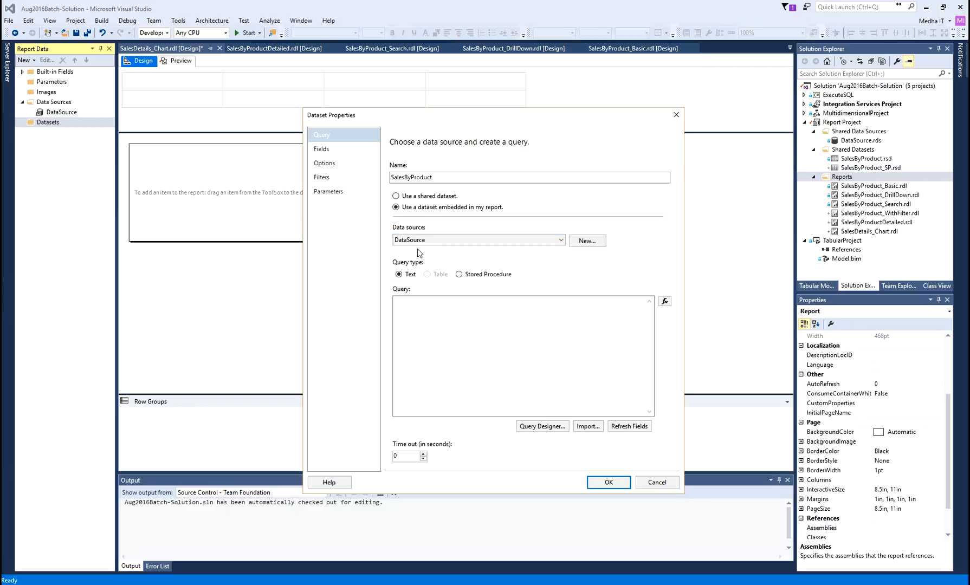
pyautogui.click(464, 274)
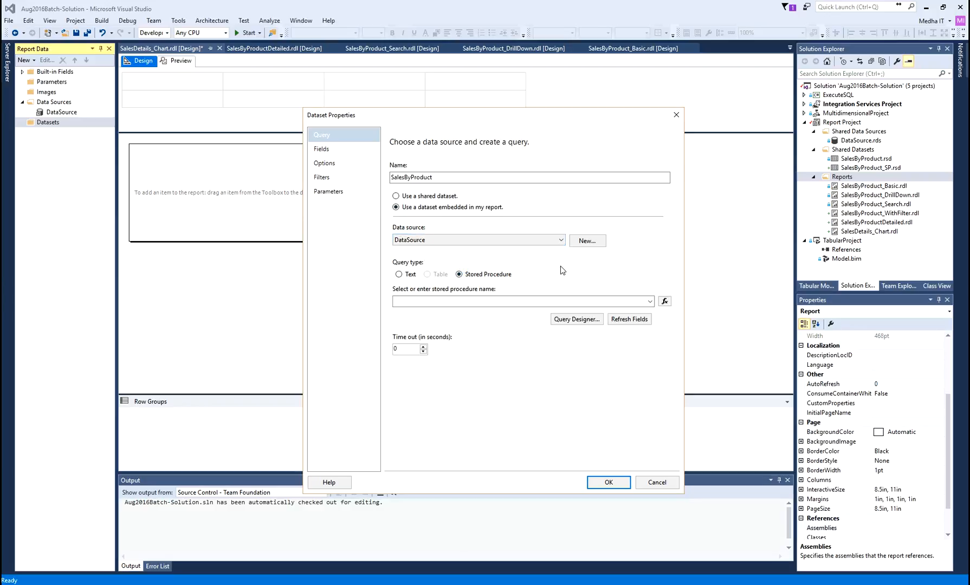
pyautogui.click(650, 302)
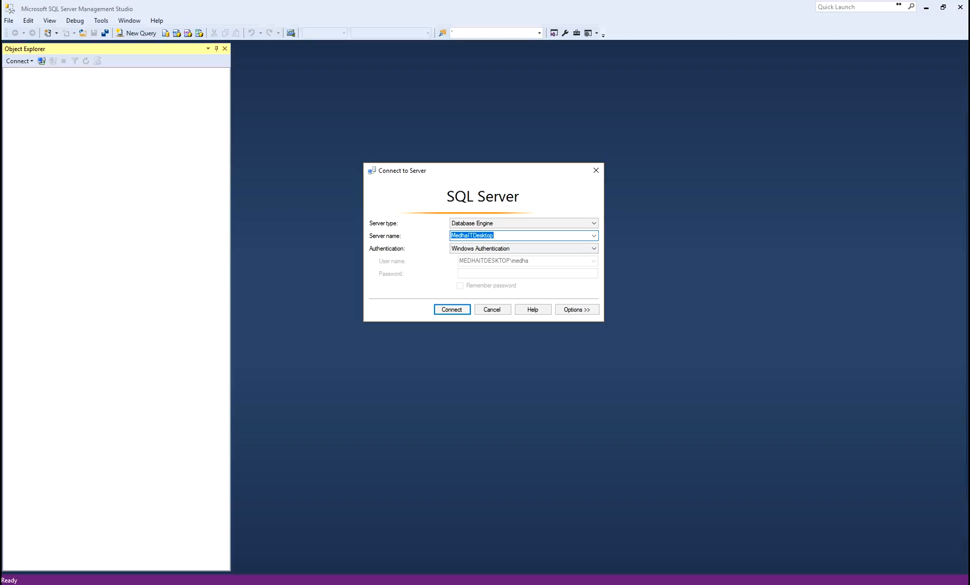
# In SQL Server Management Studio, connect to the MedhaITDesktop database engine and list the stored procedures of AdventureWorksDW2014
pyautogui.click(461, 311)
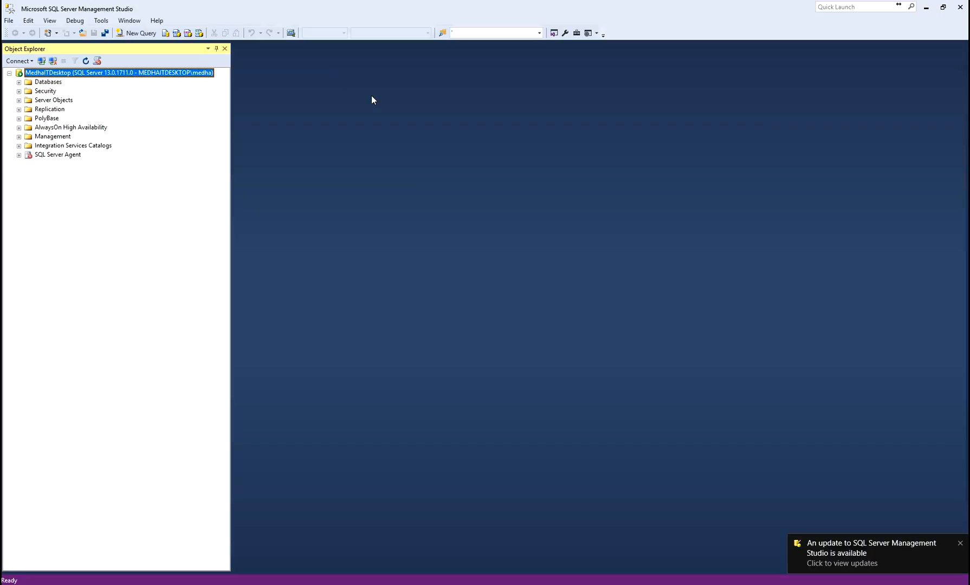
pyautogui.click(960, 543)
pyautogui.click(19, 82)
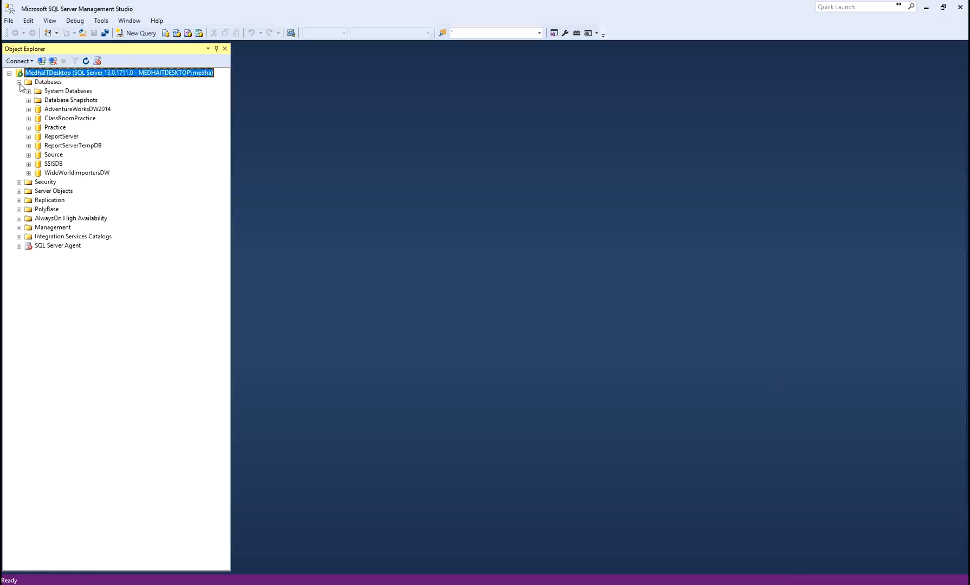
pyautogui.click(29, 109)
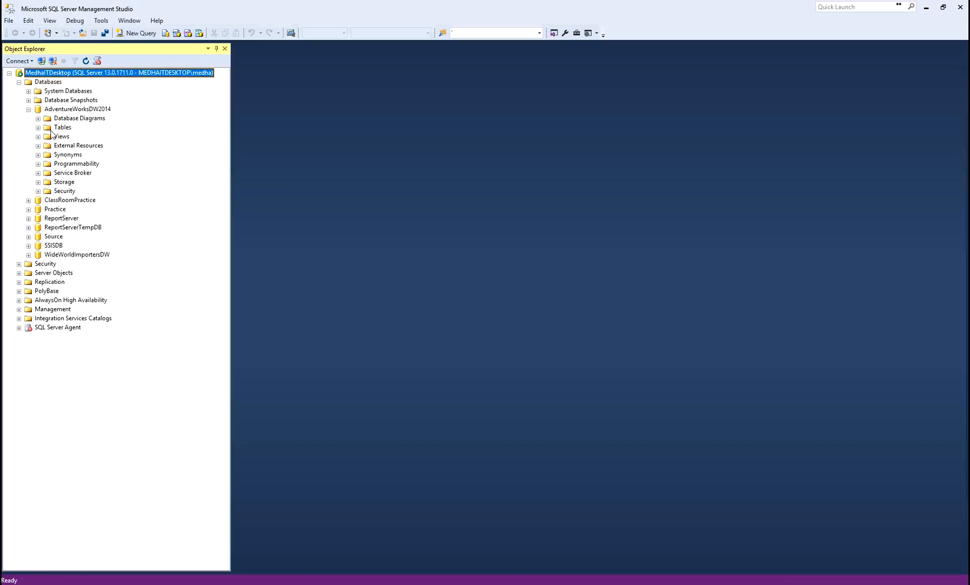
pyautogui.click(38, 164)
pyautogui.click(47, 173)
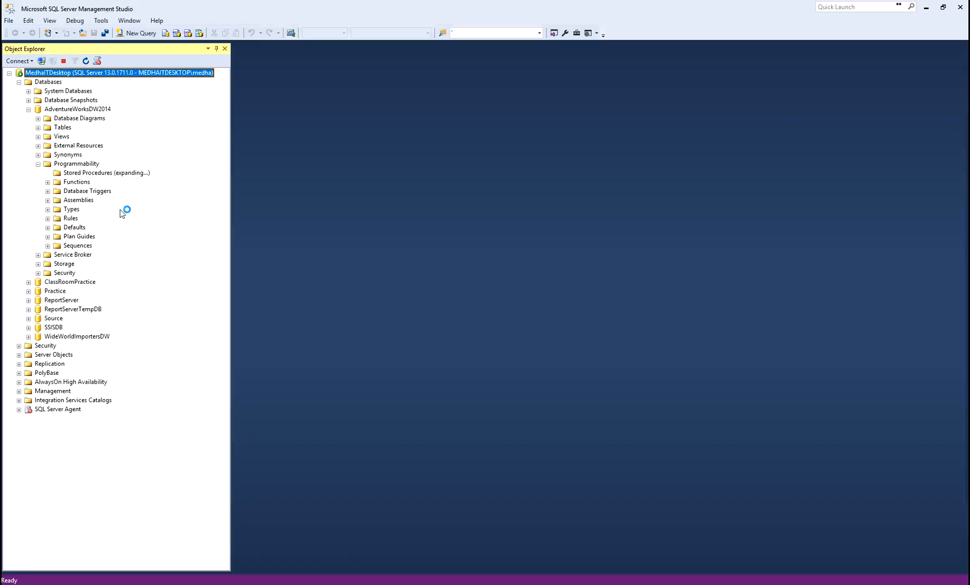
pyautogui.click(100, 192)
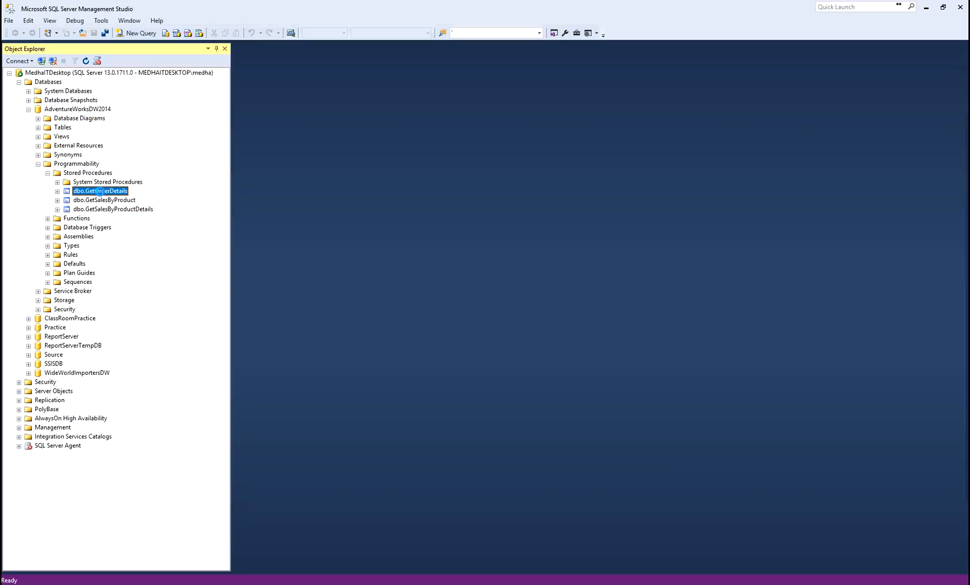
pyautogui.rightClick(100, 191)
pyautogui.moveTo(146, 235)
pyautogui.moveTo(247, 233)
pyautogui.click(336, 232)
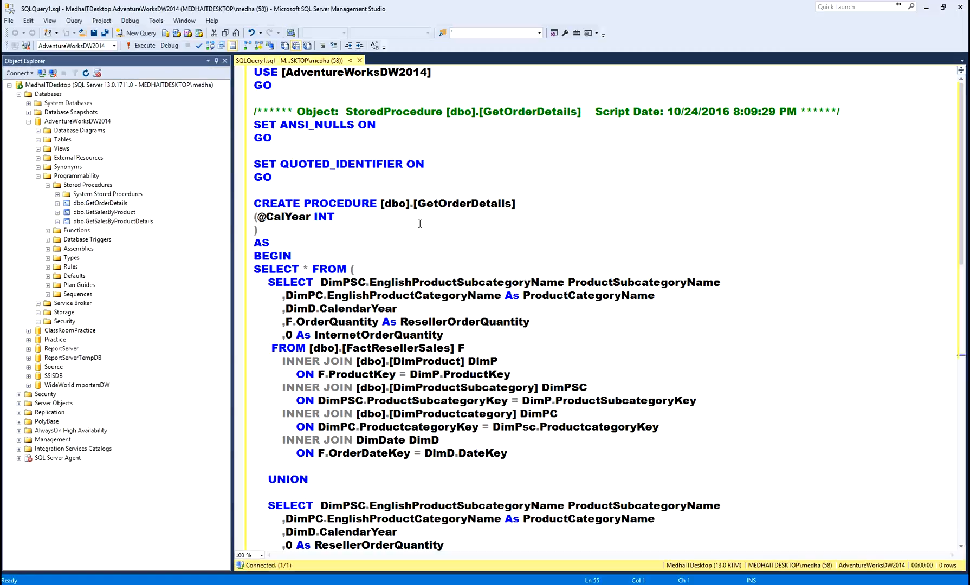
pyautogui.moveTo(420, 204); pyautogui.dragTo(513, 204)
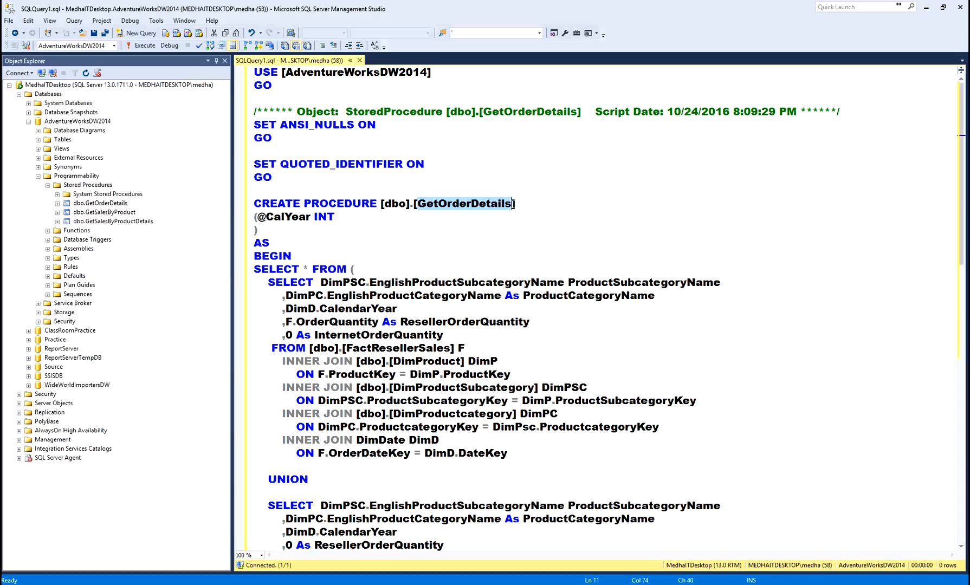
pyautogui.doubleClick(277, 218)
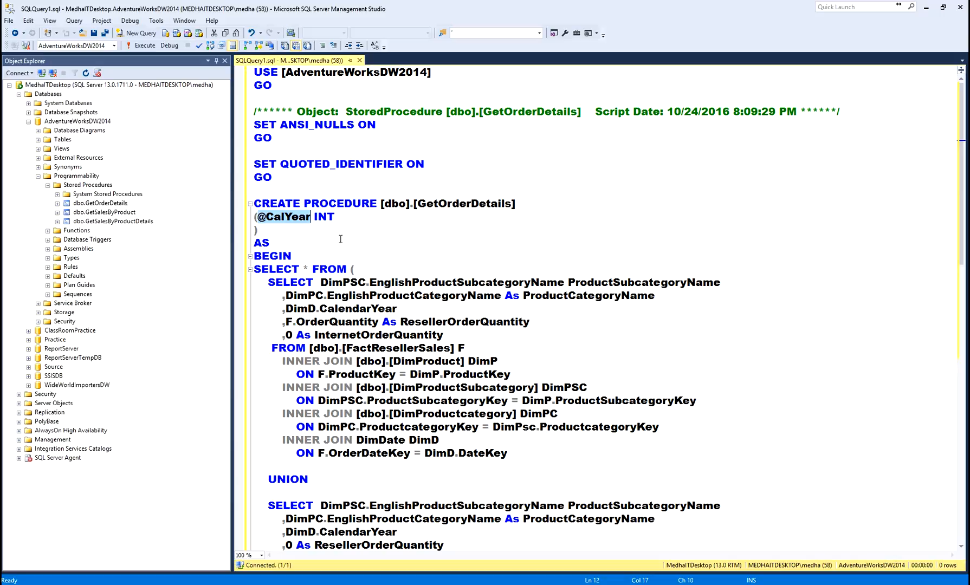
pyautogui.moveTo(268, 283); pyautogui.dragTo(691, 335)
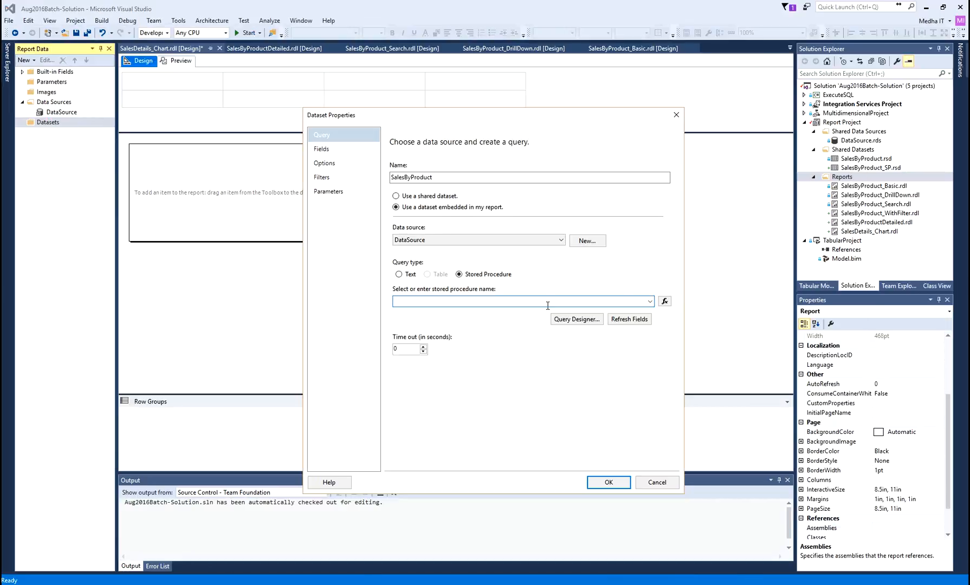
# Back in Visual Studio, set the dataset's stored procedure to GetOrderDetails, refresh and review its fields and parameters, and save the dataset
pyautogui.click(650, 301)
pyautogui.click(444, 312)
pyautogui.click(646, 318)
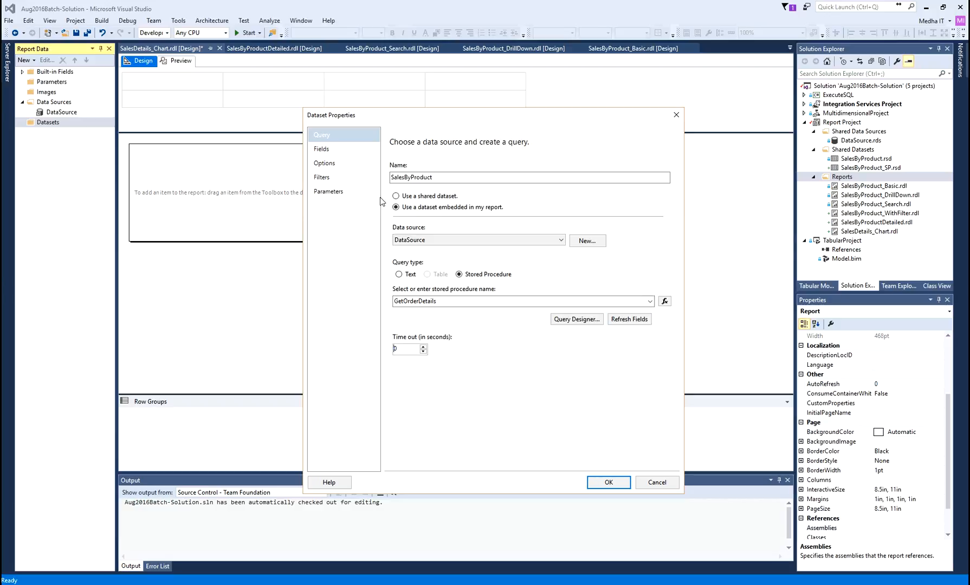
pyautogui.click(361, 156)
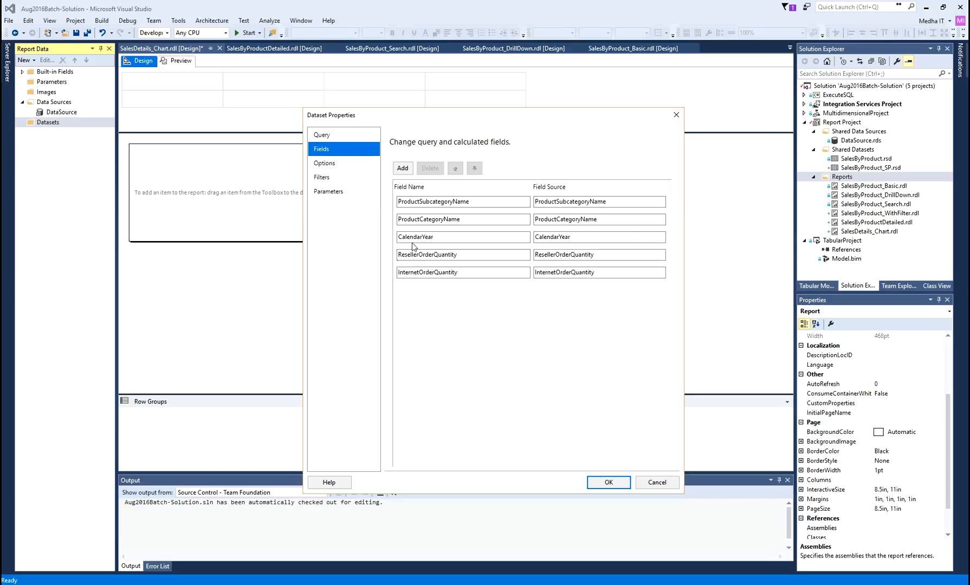
pyautogui.click(336, 193)
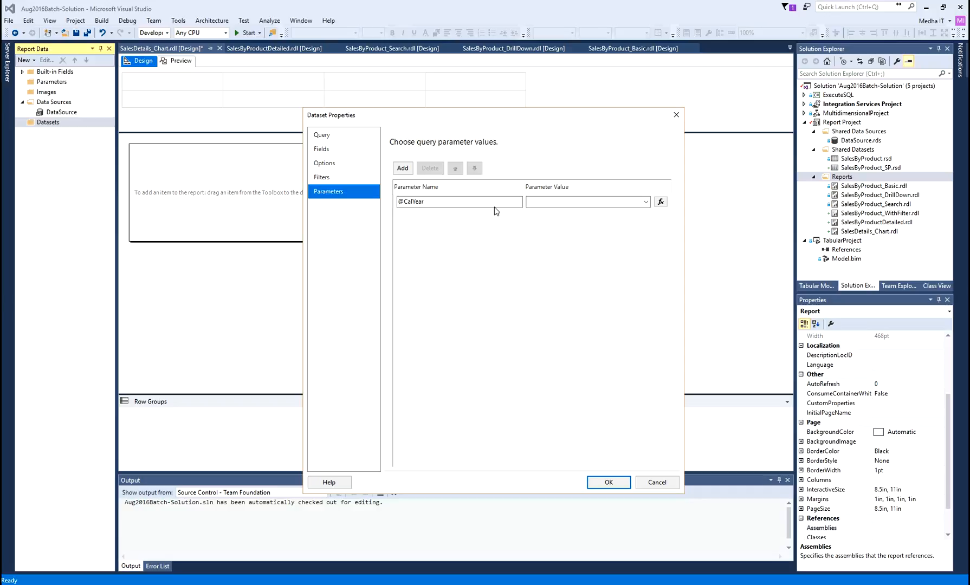
pyautogui.click(609, 482)
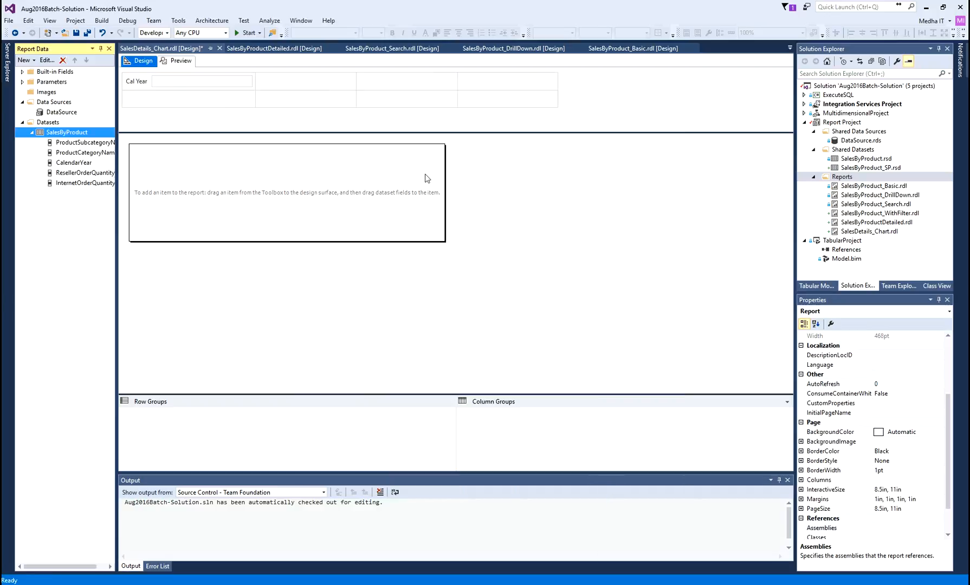
# Insert a table in the report body and place the ProductCategoryName field in its first data cell
pyautogui.rightClick(174, 179)
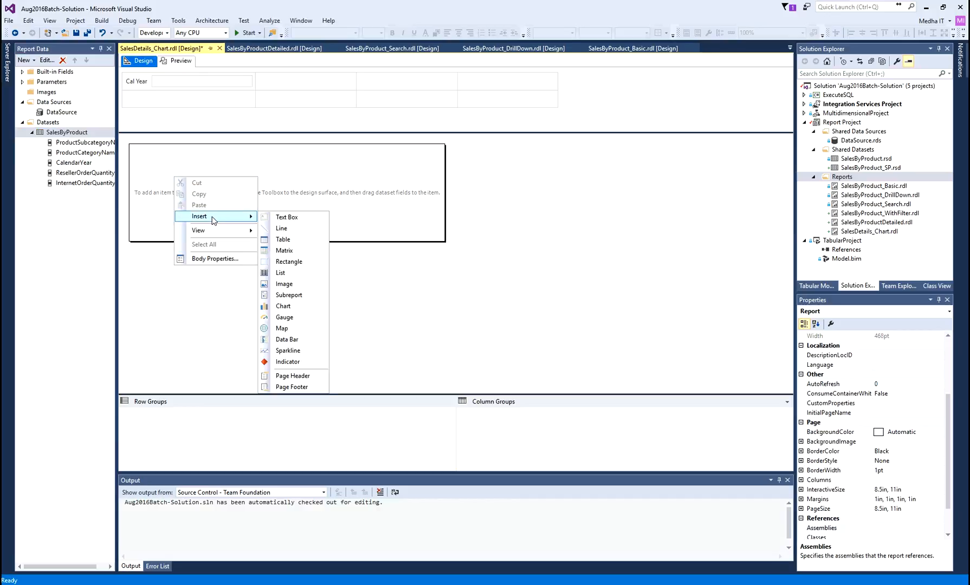
pyautogui.click(283, 239)
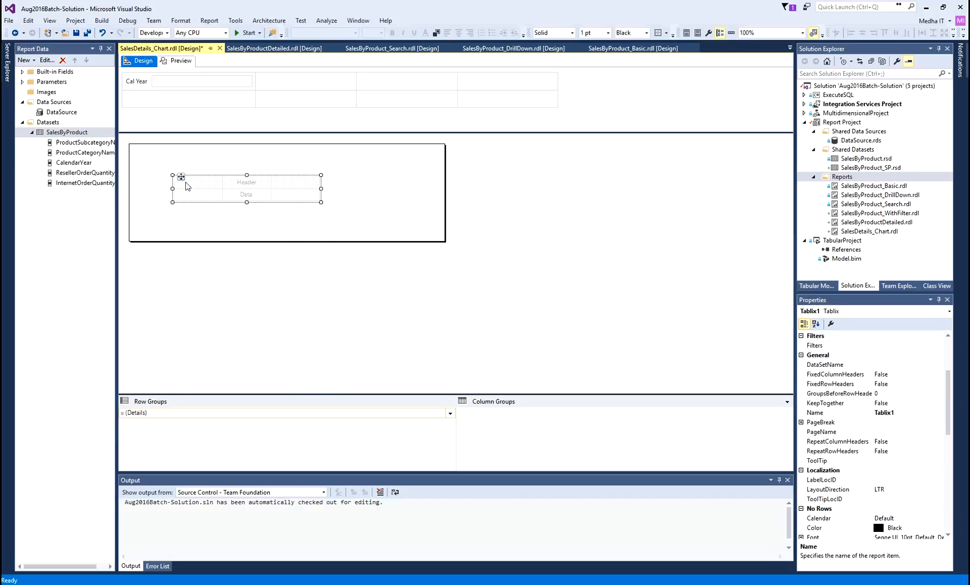
pyautogui.rightClick(187, 196)
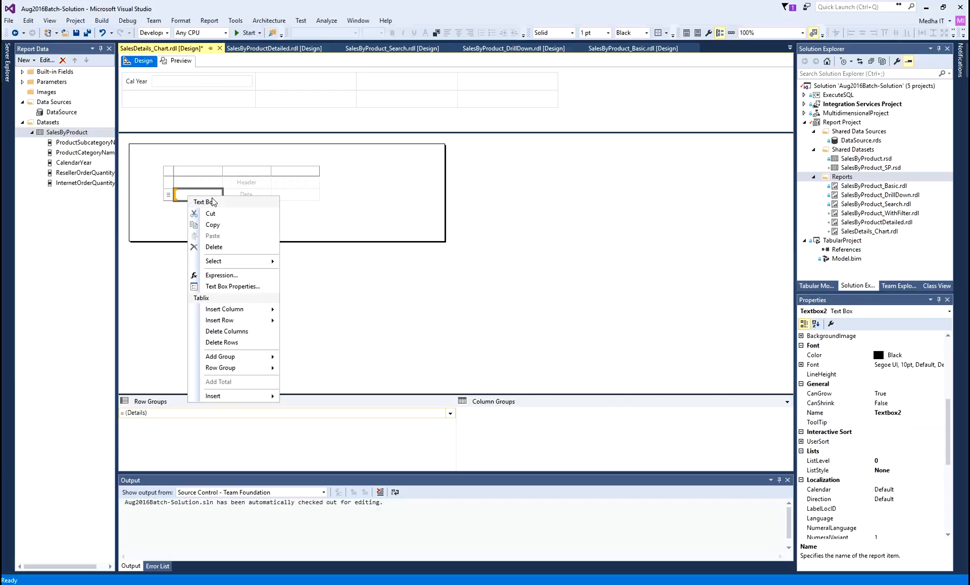
pyautogui.click(371, 283)
pyautogui.click(218, 192)
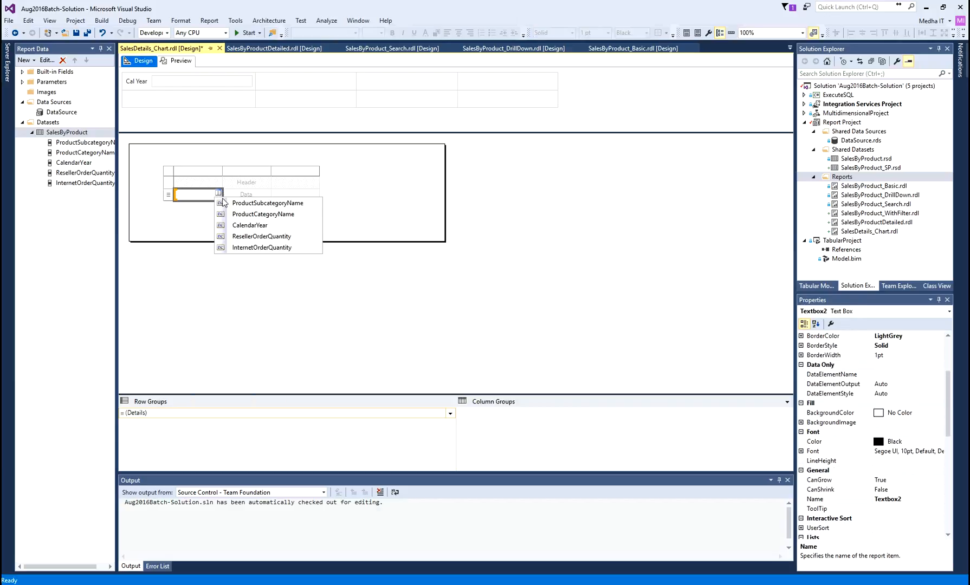
pyautogui.click(259, 216)
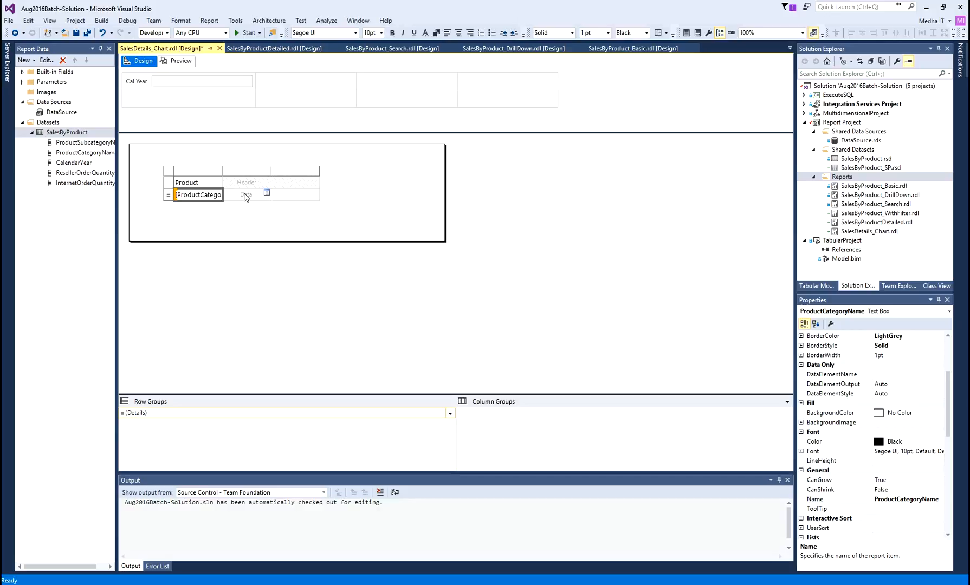
pyautogui.click(267, 193)
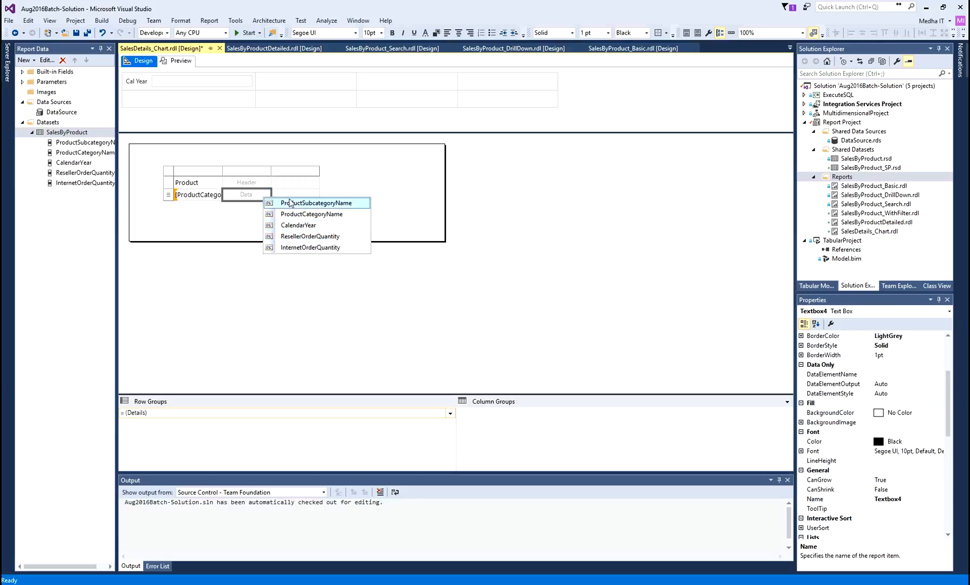
pyautogui.click(283, 198)
pyautogui.click(286, 195)
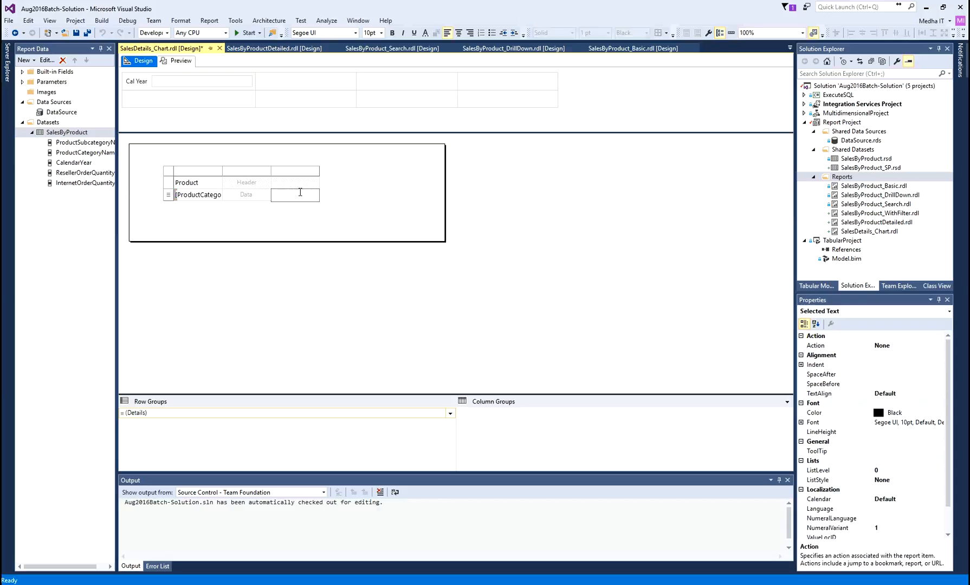
pyautogui.click(328, 229)
# Insert a row below the ProductCategoryName data row of the table
pyautogui.click(246, 194)
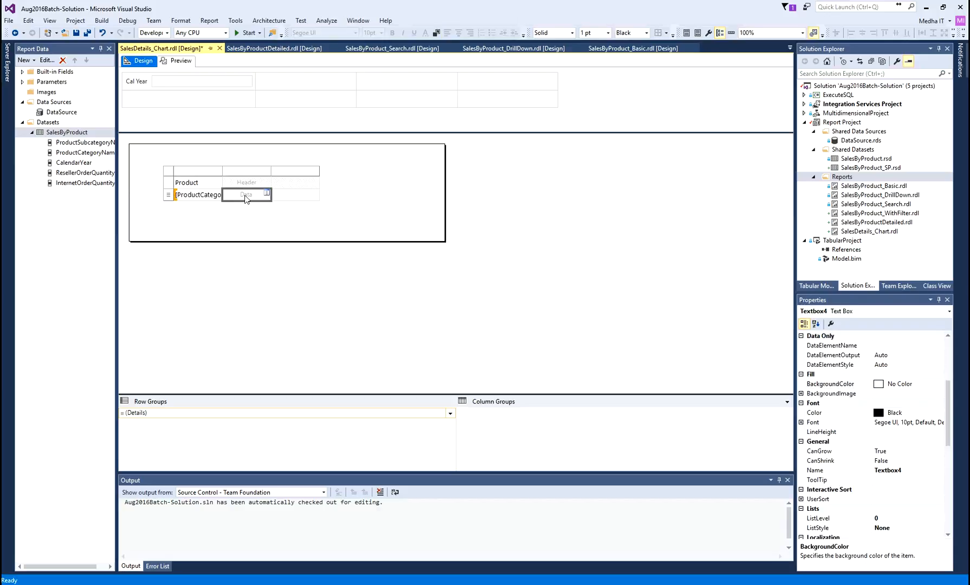
pyautogui.rightClick(245, 196)
pyautogui.click(169, 195)
pyautogui.rightClick(169, 196)
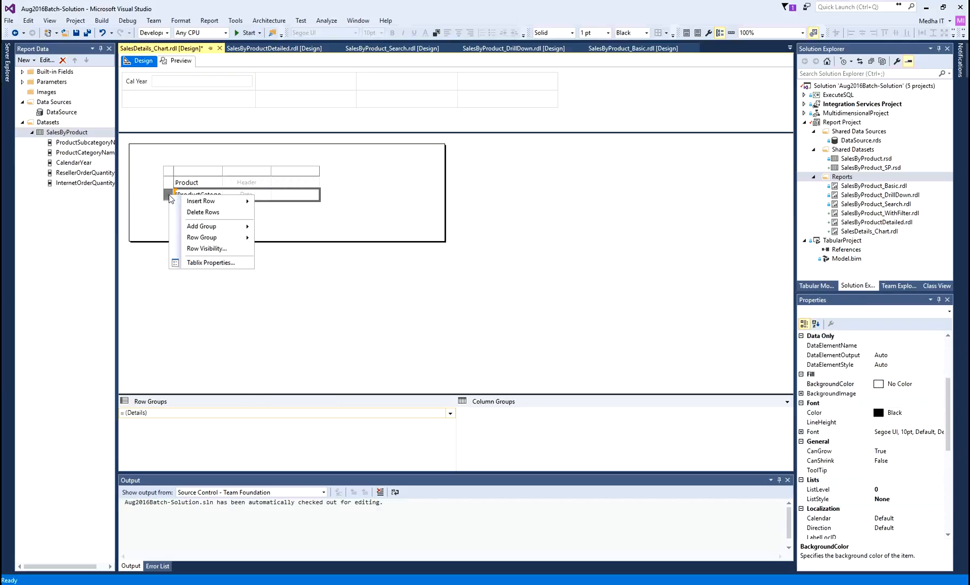
pyautogui.moveTo(191, 203)
pyautogui.click(277, 217)
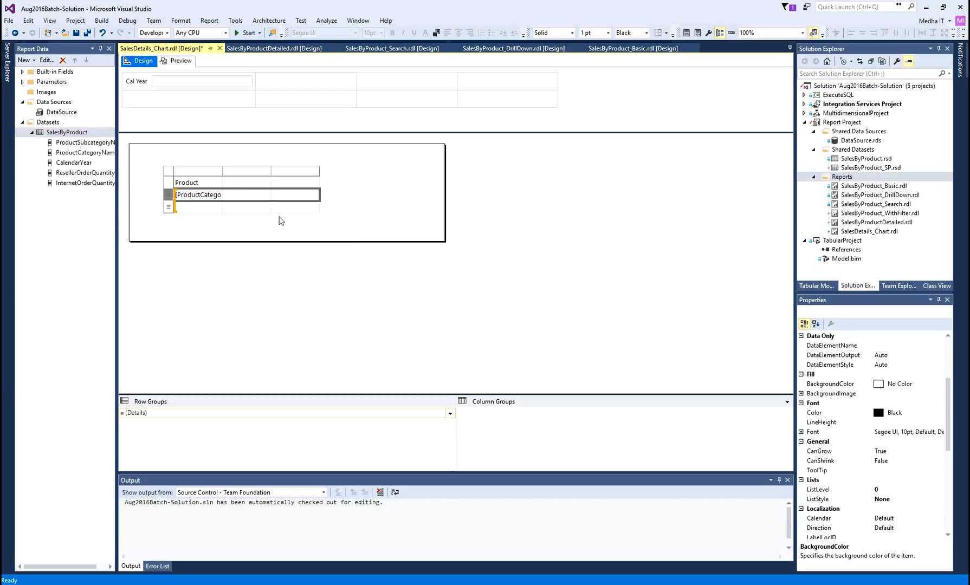
# Widen the first two table columns and place ProductSubcategoryName in the second column of the lower data row
pyautogui.click(292, 171)
pyautogui.moveTo(222, 172); pyautogui.dragTo(343, 173)
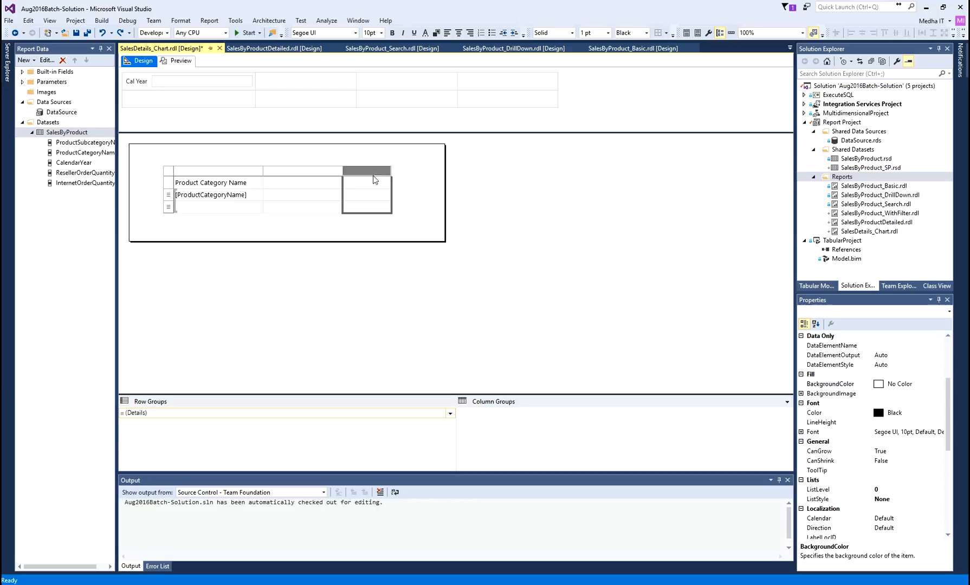
pyautogui.click(280, 210)
pyautogui.click(339, 207)
pyautogui.click(403, 220)
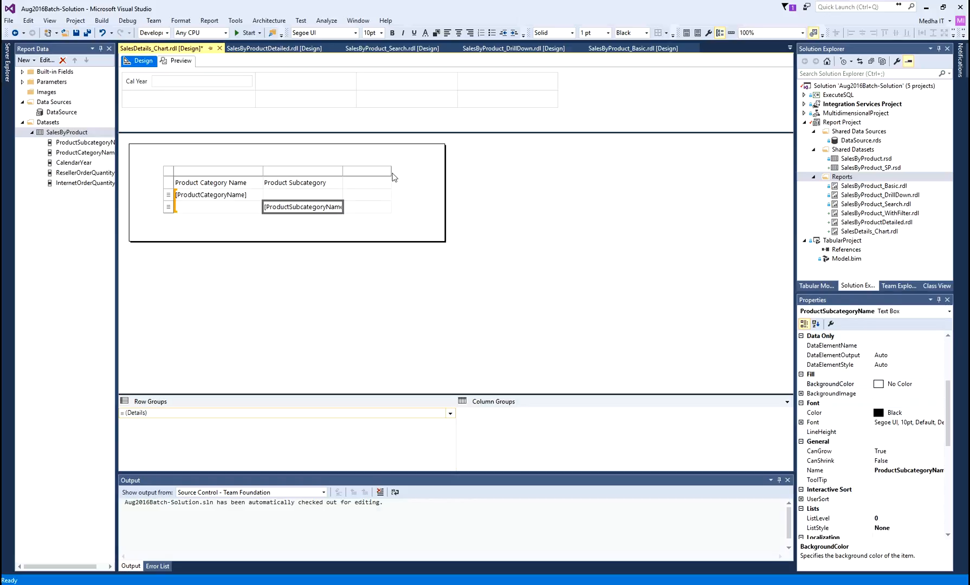
# Widen the third column and place ResellerOrderQuantity in it for both the category and subcategory rows
pyautogui.moveTo(390, 174); pyautogui.dragTo(431, 174)
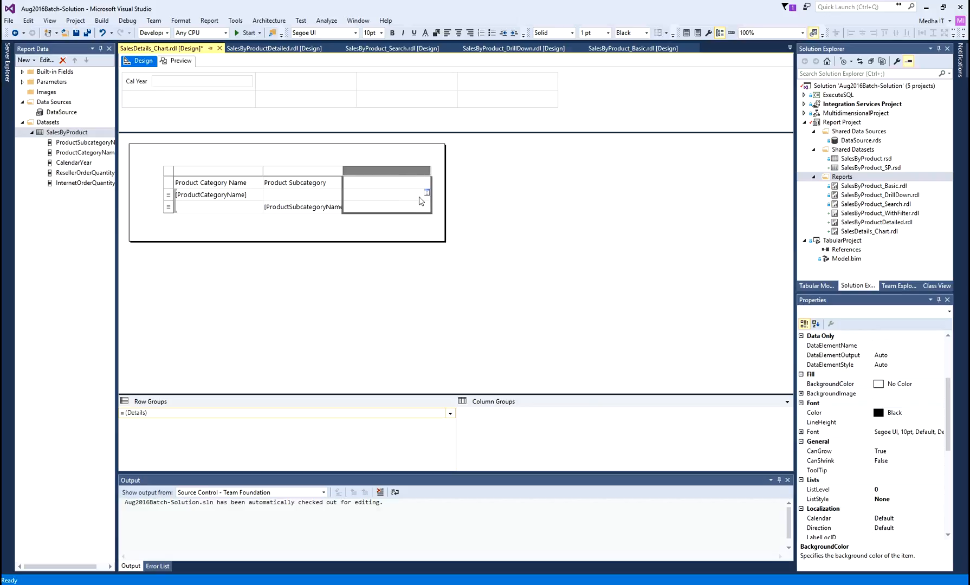
pyautogui.click(427, 193)
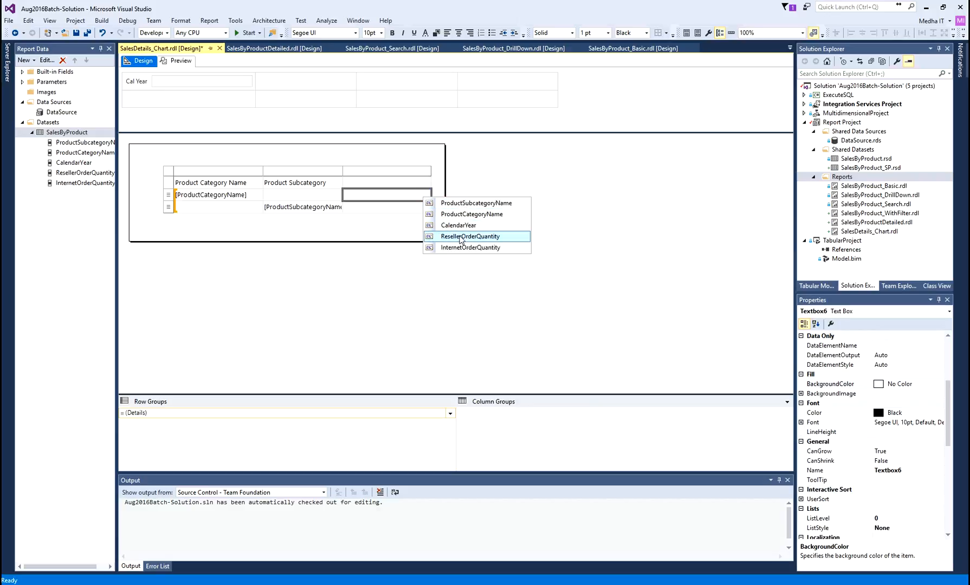
pyautogui.click(461, 237)
pyautogui.click(429, 195)
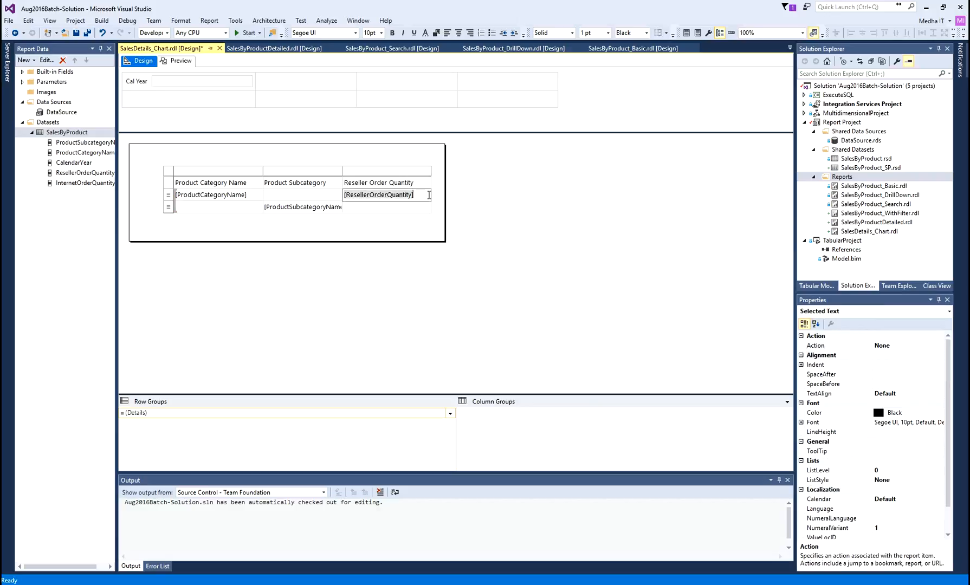
pyautogui.click(401, 239)
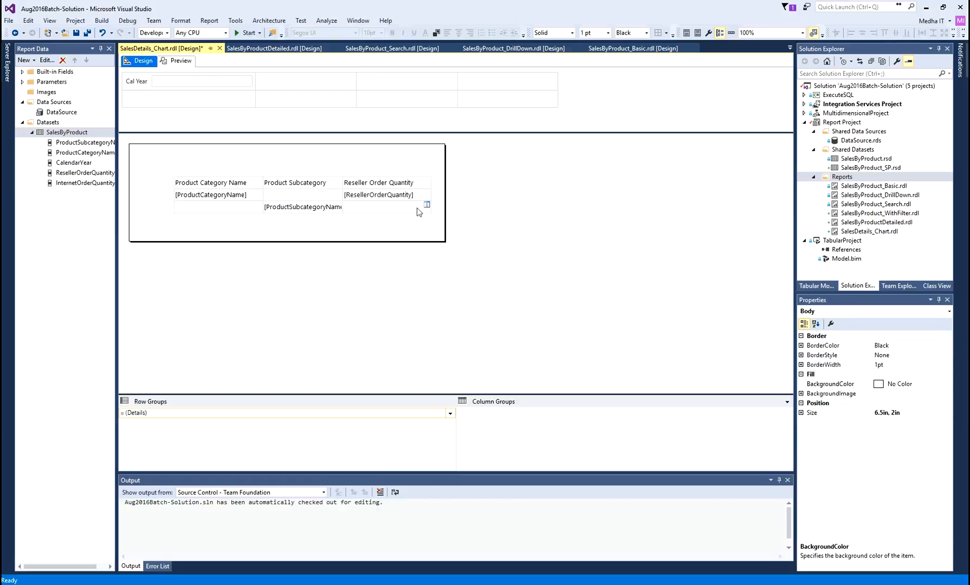
pyautogui.click(425, 205)
pyautogui.click(427, 206)
pyautogui.click(444, 249)
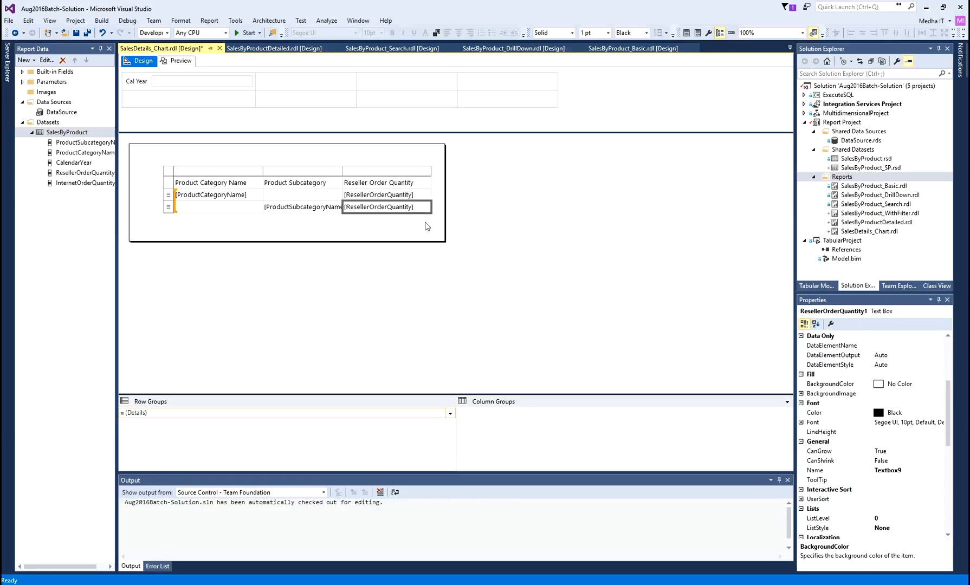
# Insert a column after Reseller Order Quantity and widen the report body to make room for it
pyautogui.click(425, 172)
pyautogui.rightClick(424, 173)
pyautogui.moveTo(446, 179)
pyautogui.click(531, 190)
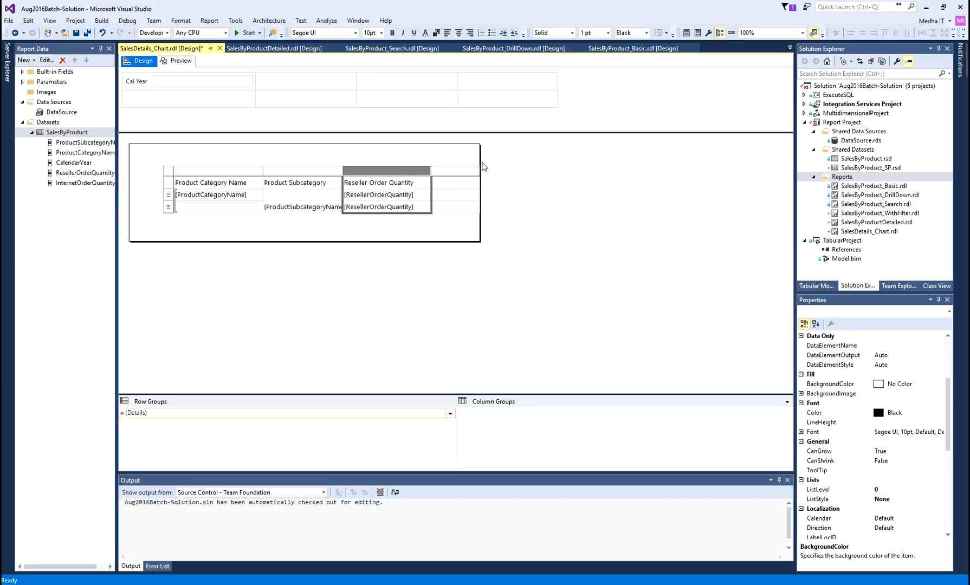
pyautogui.moveTo(478, 161); pyautogui.dragTo(555, 156)
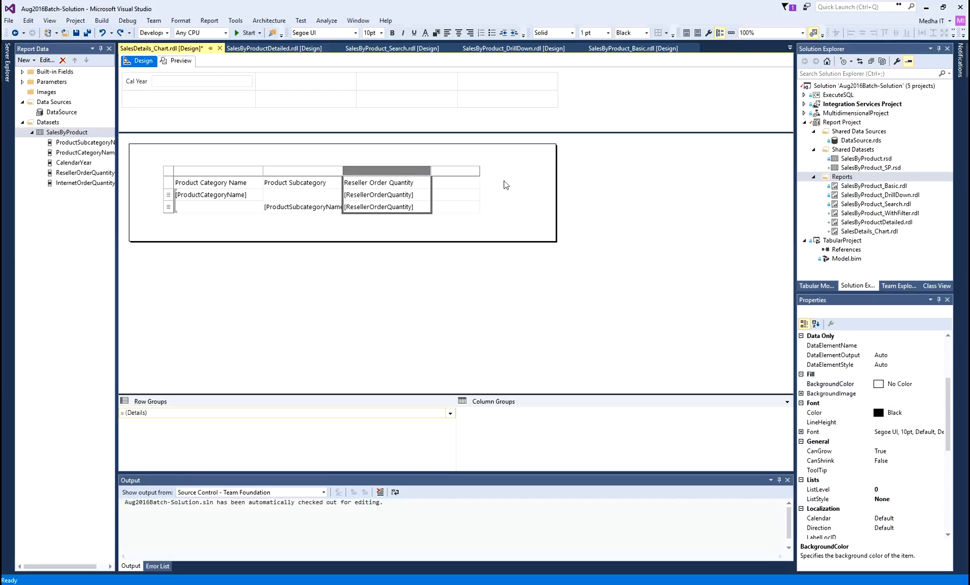
# Place InternetOrderQuantity in both data rows of the new last column and widen the column to fit its heading
pyautogui.click(470, 185)
pyautogui.click(476, 193)
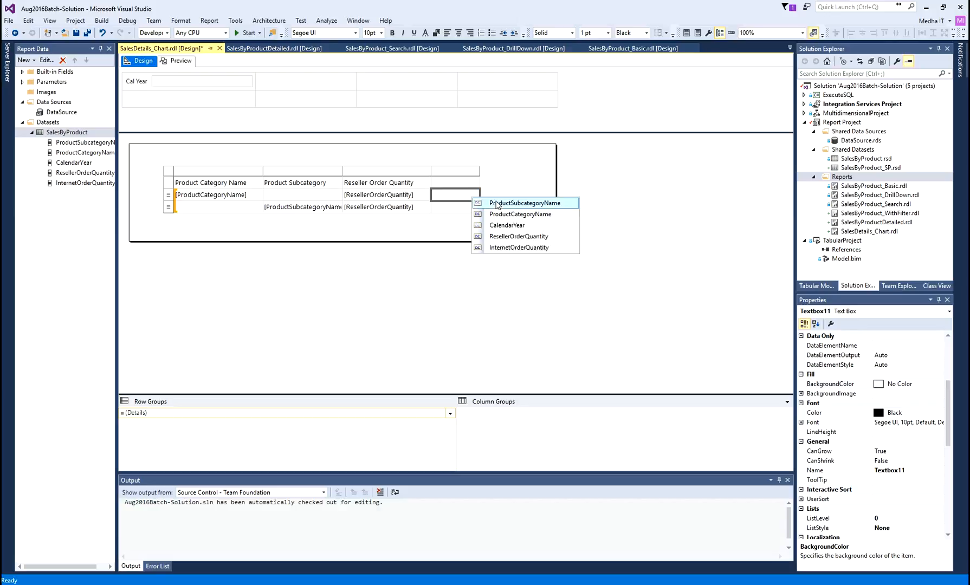
pyautogui.click(518, 247)
pyautogui.click(476, 206)
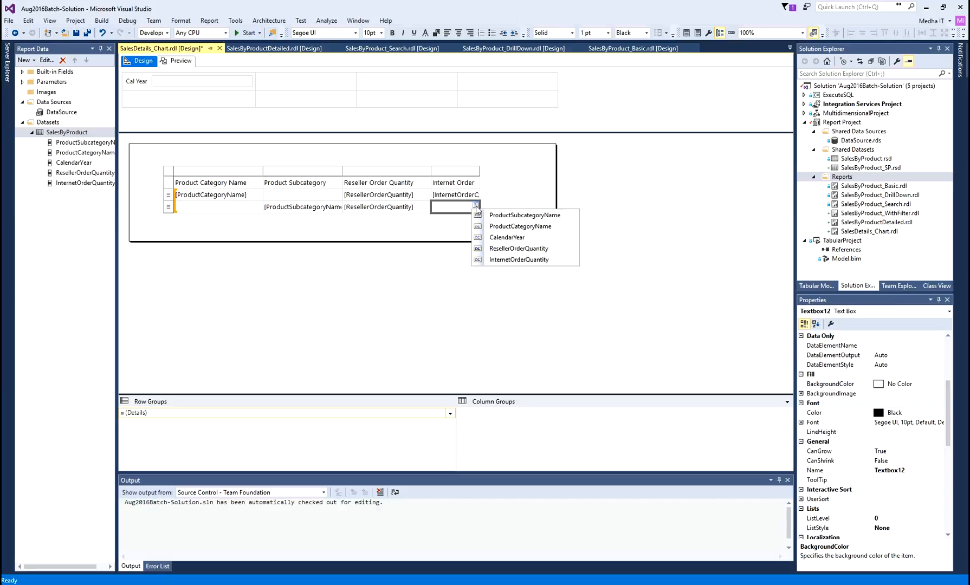
pyautogui.click(518, 260)
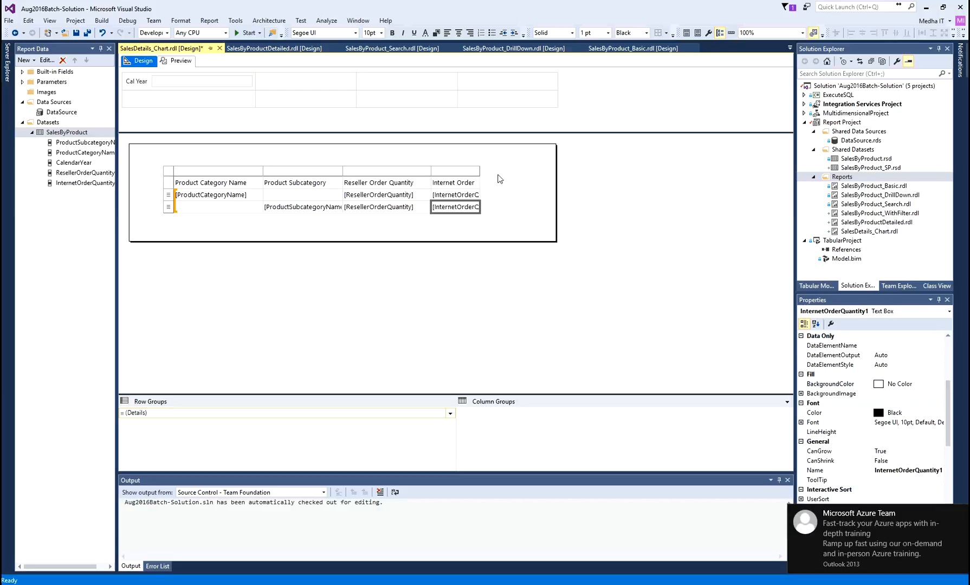
pyautogui.moveTo(480, 174); pyautogui.dragTo(541, 174)
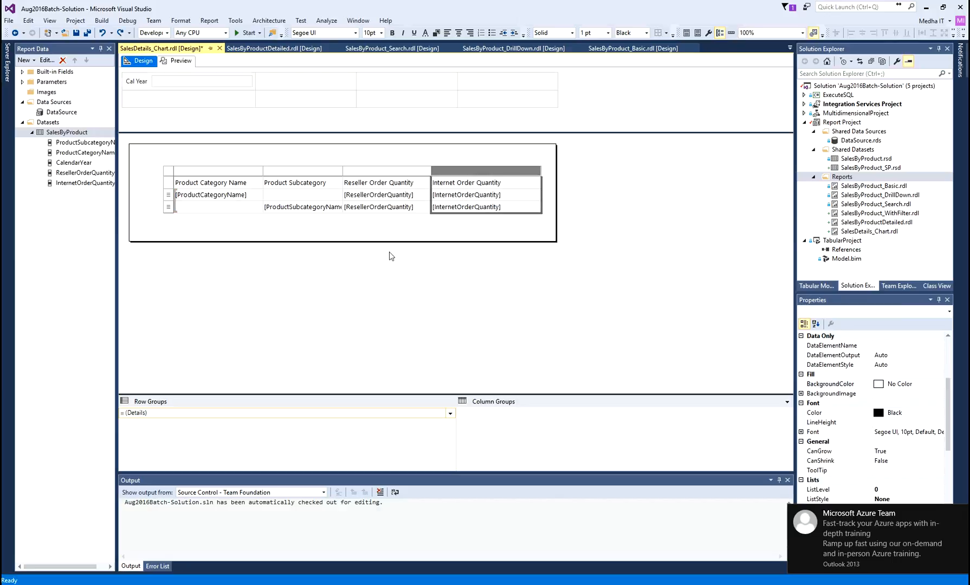
# Add a group expression on ProductCategoryName to the Details row group
pyautogui.click(169, 195)
pyautogui.rightClick(170, 197)
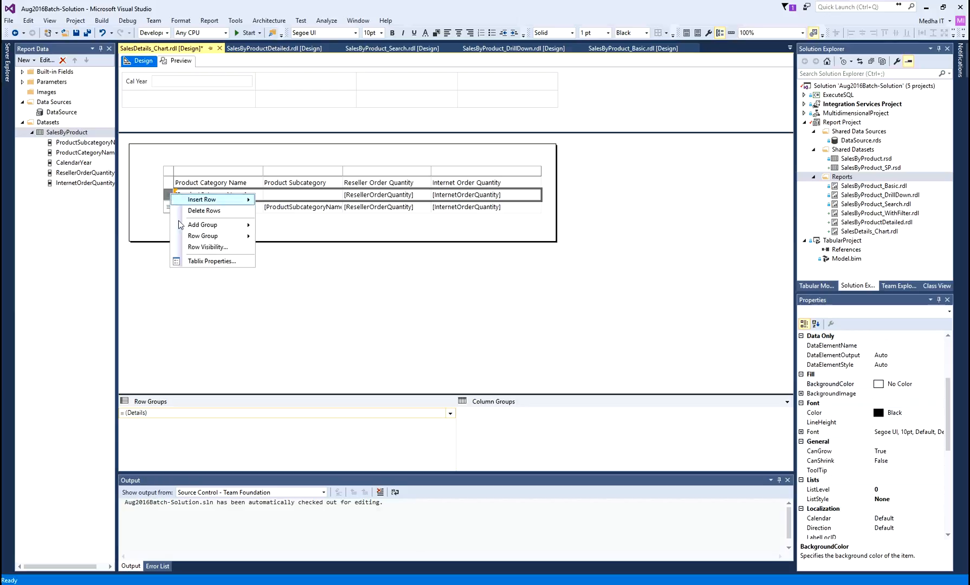
pyautogui.moveTo(217, 236)
pyautogui.click(304, 252)
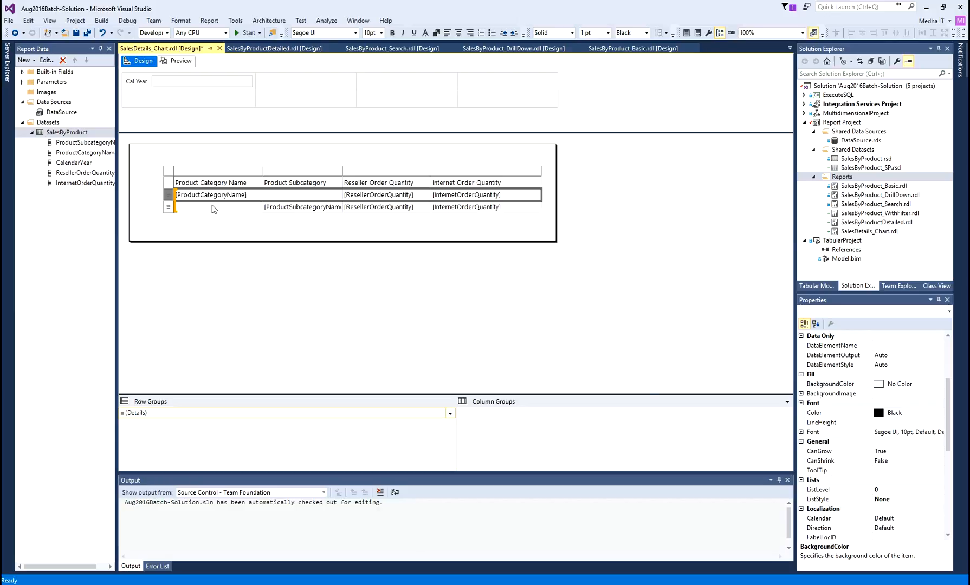
pyautogui.click(420, 259)
pyautogui.click(605, 278)
pyautogui.click(492, 297)
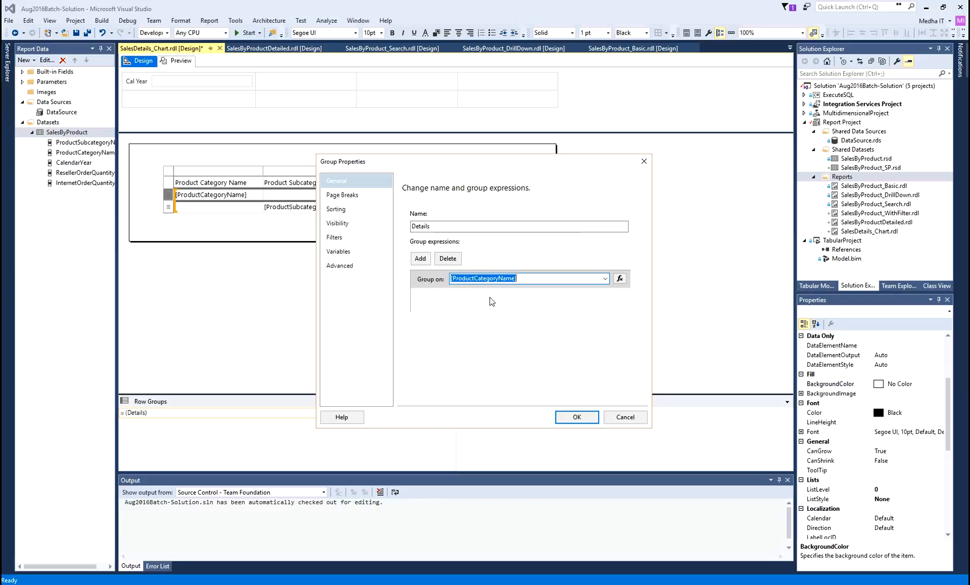
pyautogui.click(575, 422)
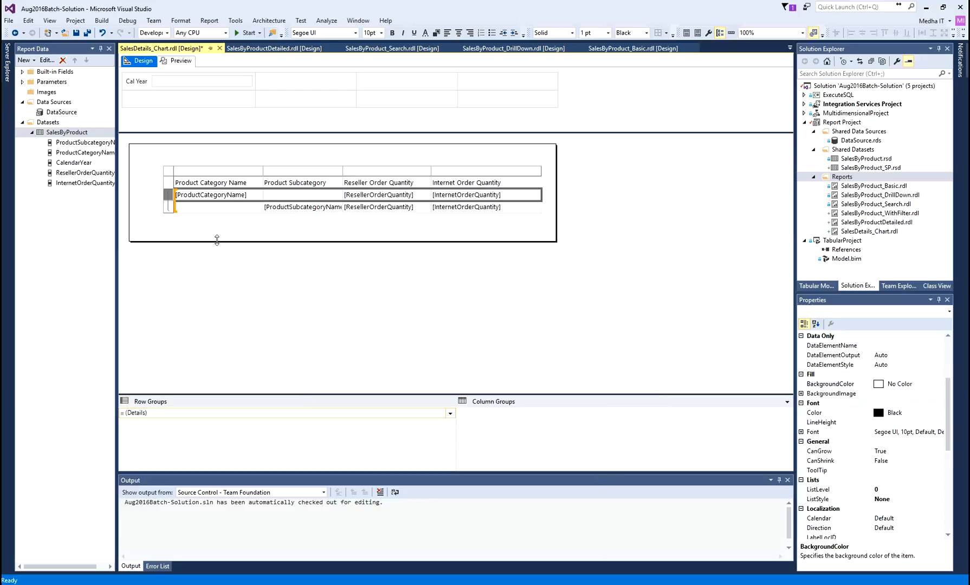
# Check the row group properties of the ProductSubcategoryName row and close them without changes
pyautogui.click(168, 207)
pyautogui.rightClick(168, 208)
pyautogui.moveTo(200, 251)
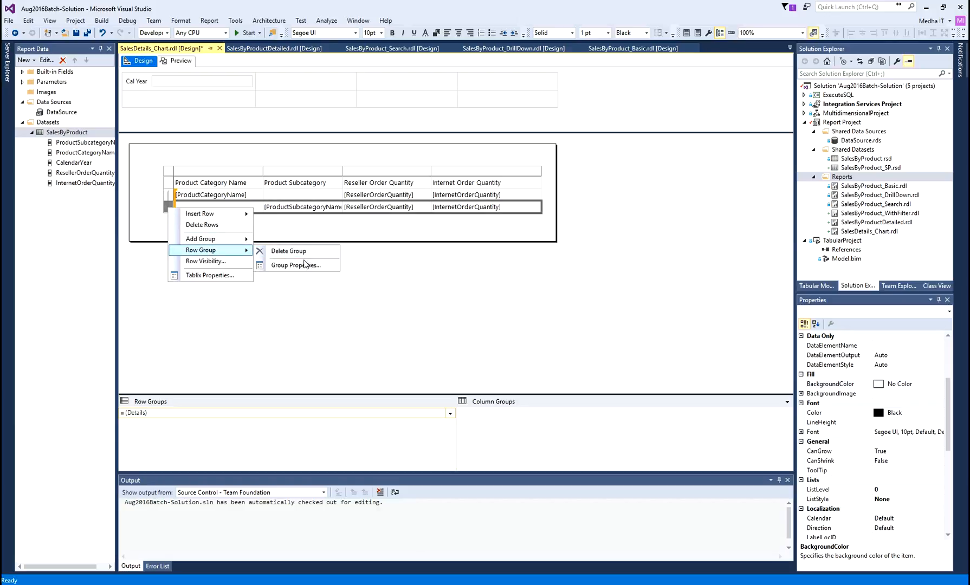
pyautogui.click(288, 265)
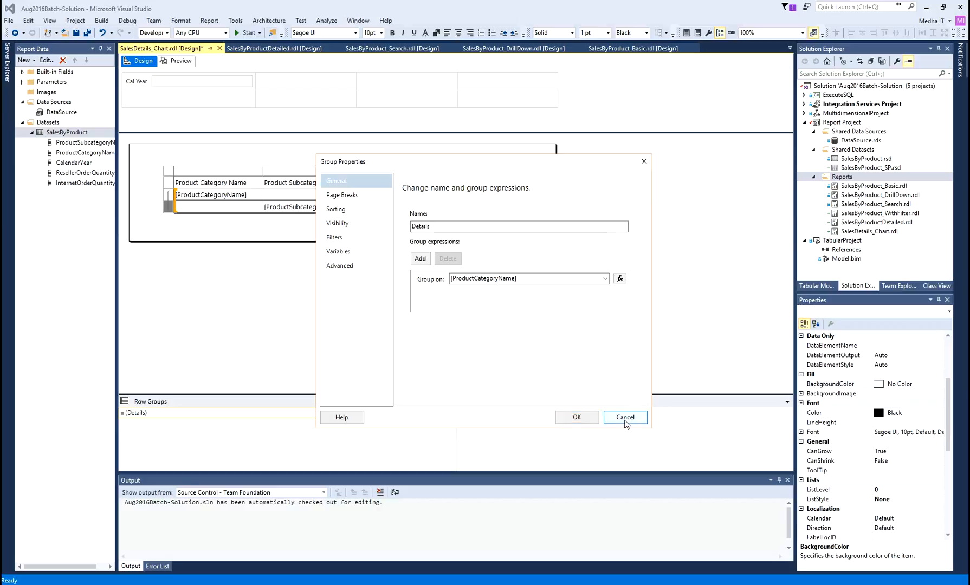
pyautogui.click(627, 418)
# Insert a row below the ProductSubcategoryName row and delete the ProductSubcategoryName row
pyautogui.rightClick(169, 211)
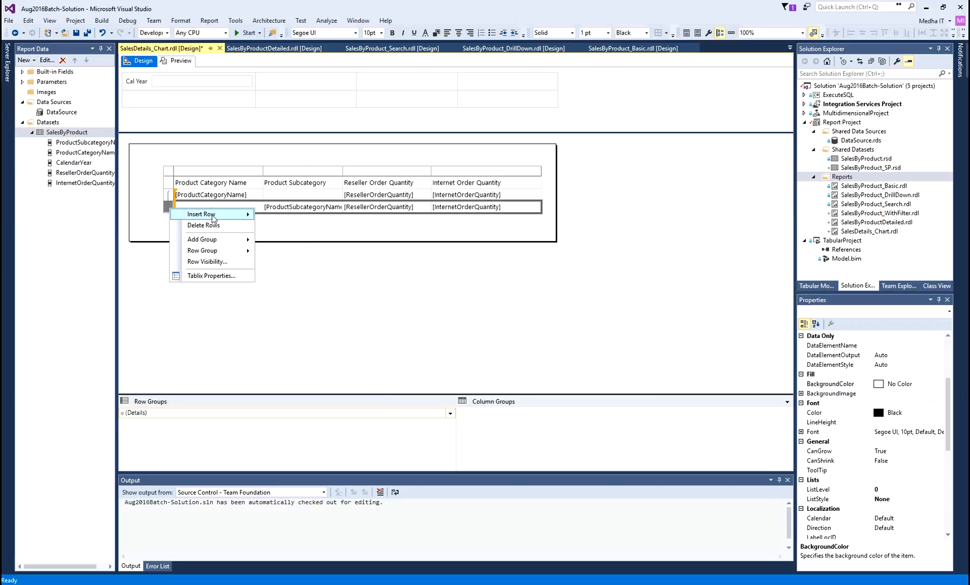
pyautogui.moveTo(214, 215)
pyautogui.click(293, 228)
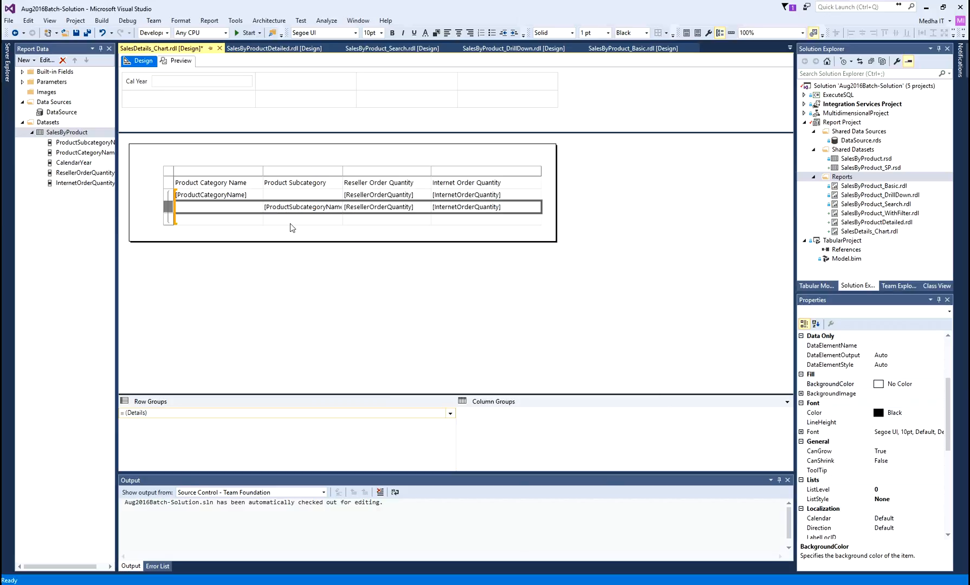
pyautogui.click(286, 207)
pyautogui.click(169, 209)
pyautogui.rightClick(170, 211)
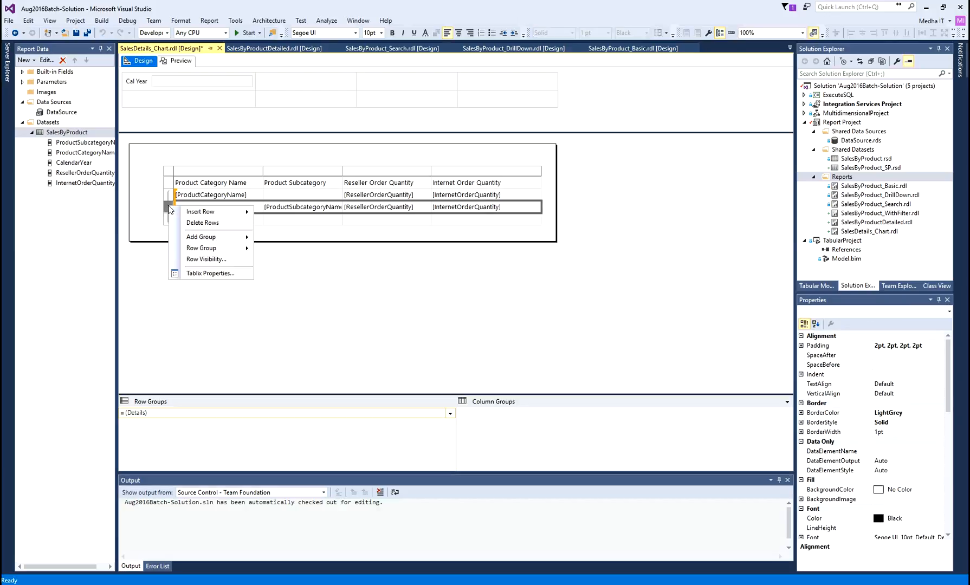
pyautogui.click(200, 223)
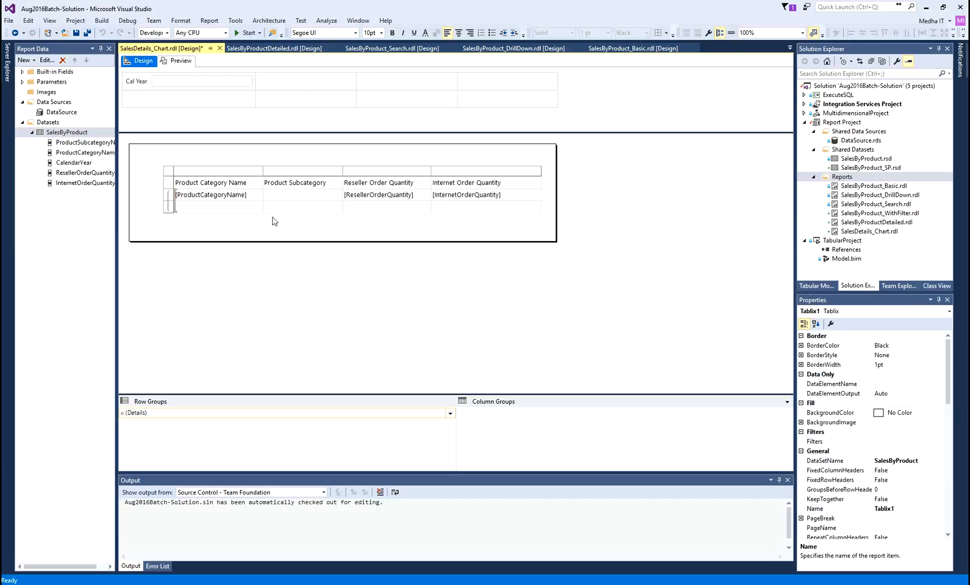
# Check the group properties of the empty row below ProductCategoryName and close them without changes
pyautogui.click(169, 208)
pyautogui.rightClick(170, 210)
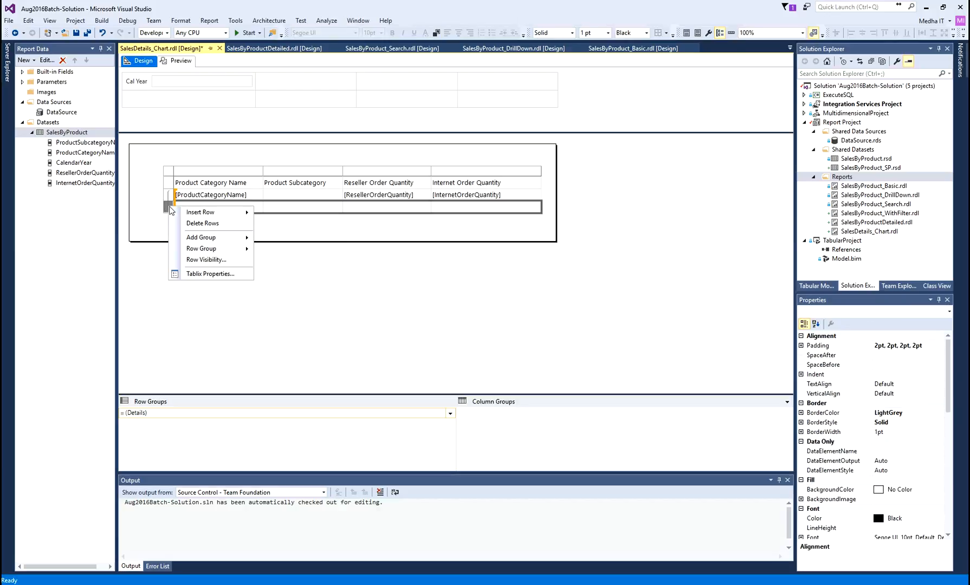
pyautogui.moveTo(206, 248)
pyautogui.click(287, 265)
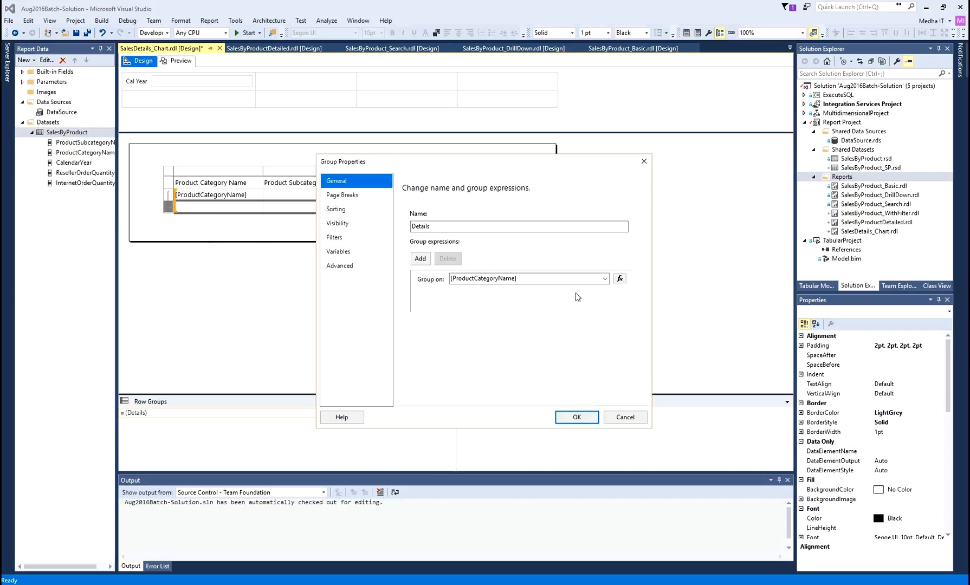
pyautogui.click(628, 416)
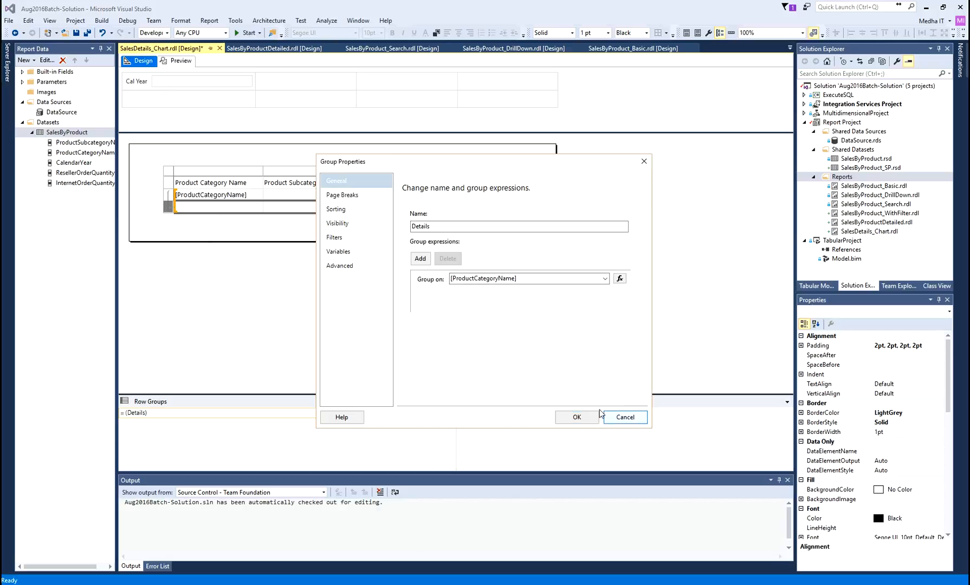
# Delete the empty row below ProductCategoryName and insert a new row inside the group below the ProductCategoryName row
pyautogui.rightClick(170, 211)
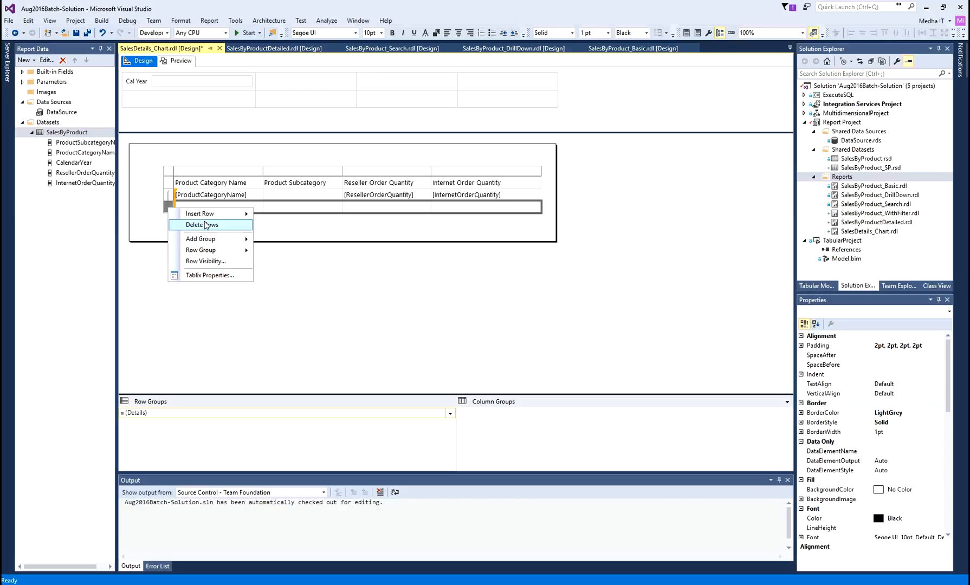
pyautogui.click(206, 225)
pyautogui.click(170, 196)
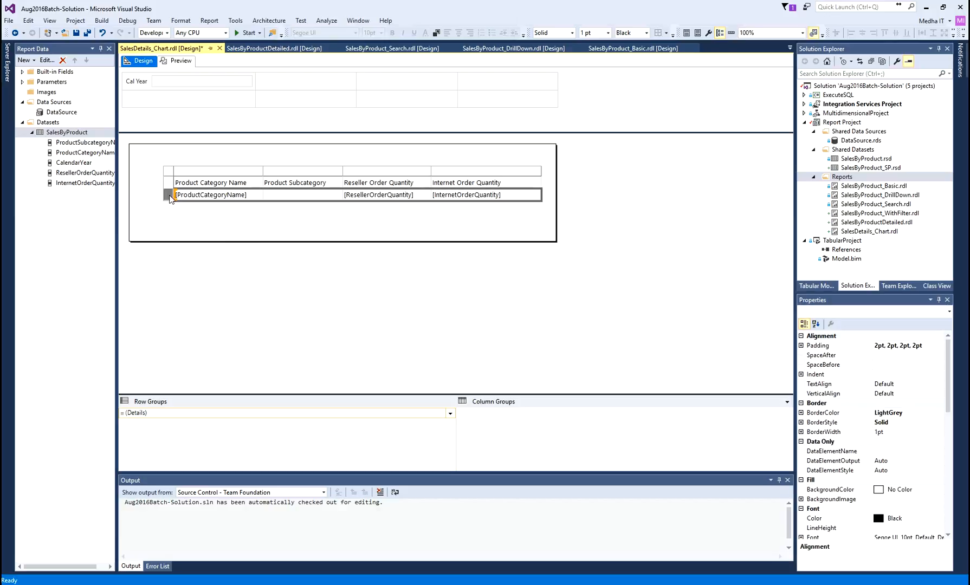
pyautogui.rightClick(170, 199)
pyautogui.moveTo(209, 201)
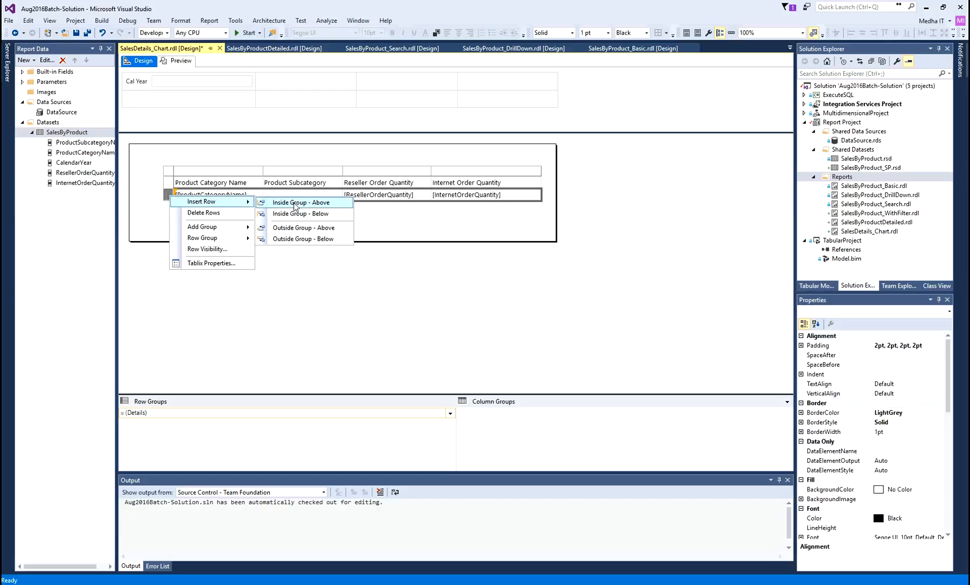
pyautogui.click(292, 214)
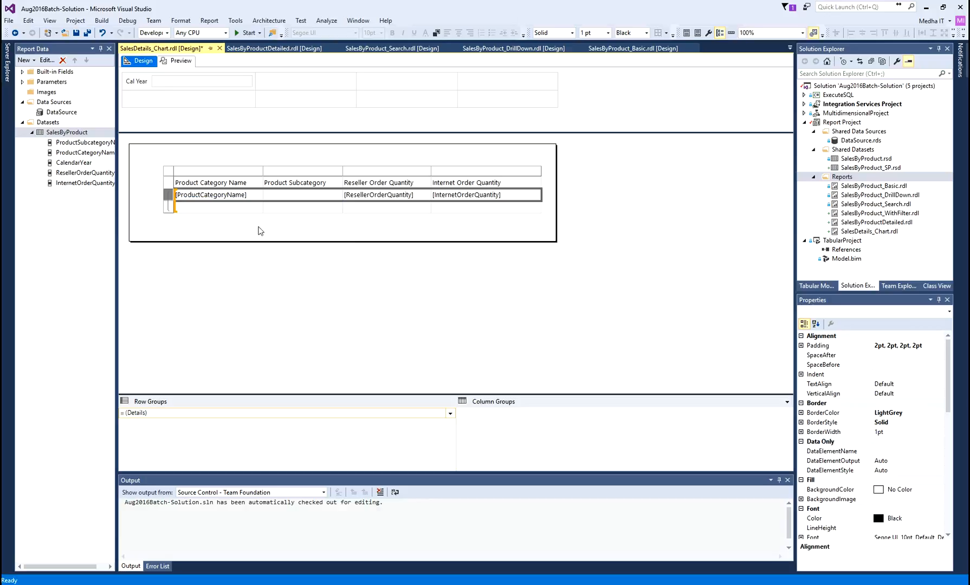
# Place ProductSubcategoryName in the new row's second column and widen that column to fit the field name
pyautogui.click(295, 209)
pyautogui.click(339, 206)
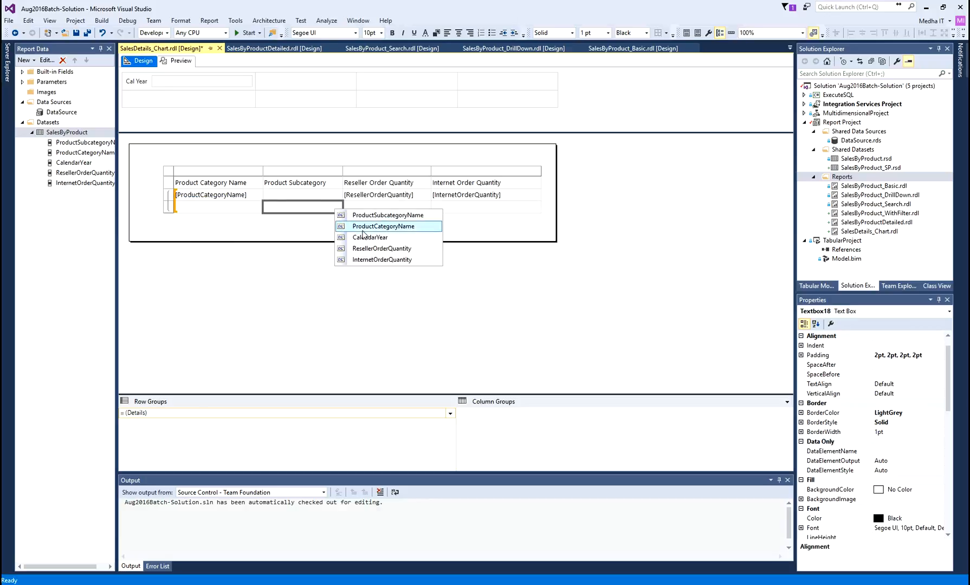
pyautogui.click(363, 216)
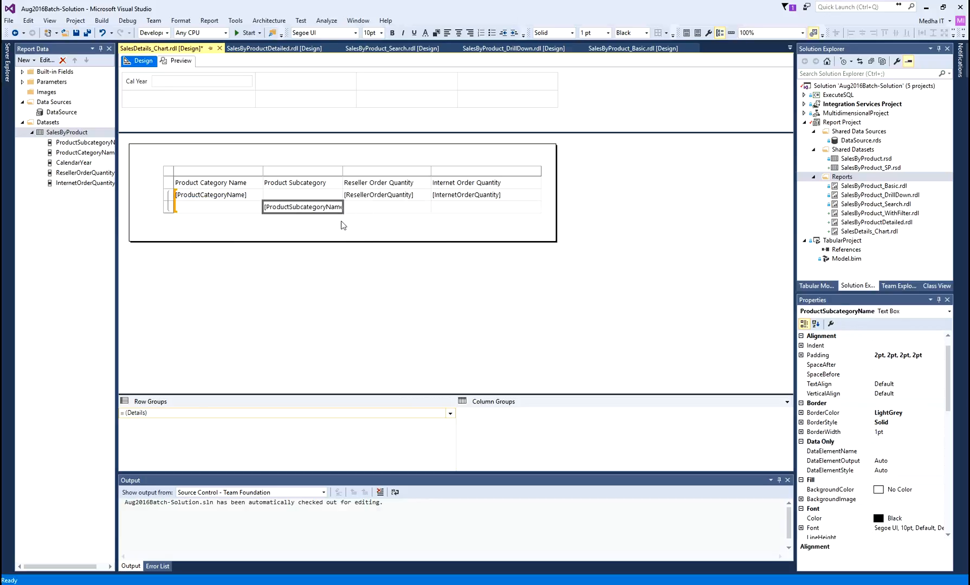
pyautogui.moveTo(343, 171); pyautogui.dragTo(358, 171)
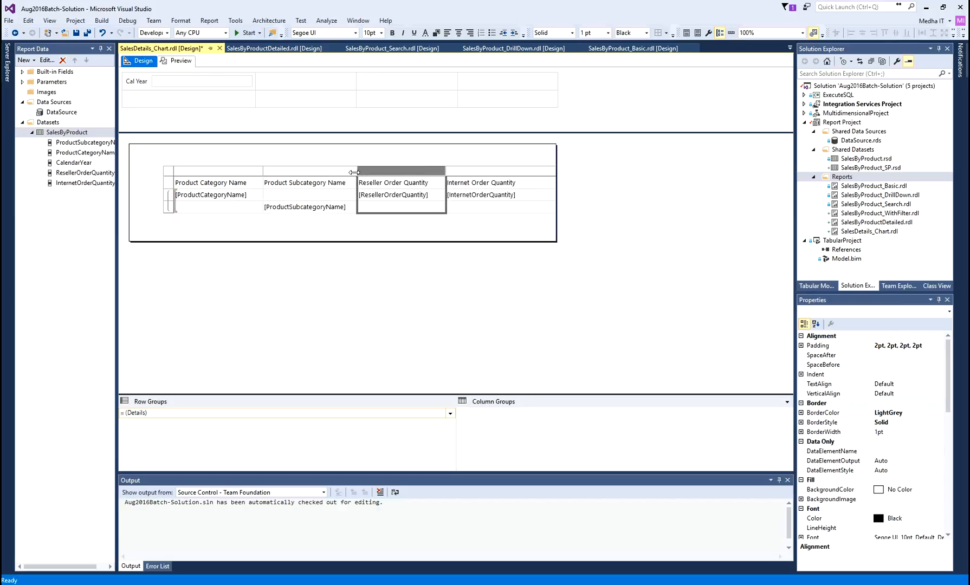
pyautogui.click(327, 247)
# Check the group properties of the ProductSubcategoryName row and close them without changes
pyautogui.rightClick(298, 213)
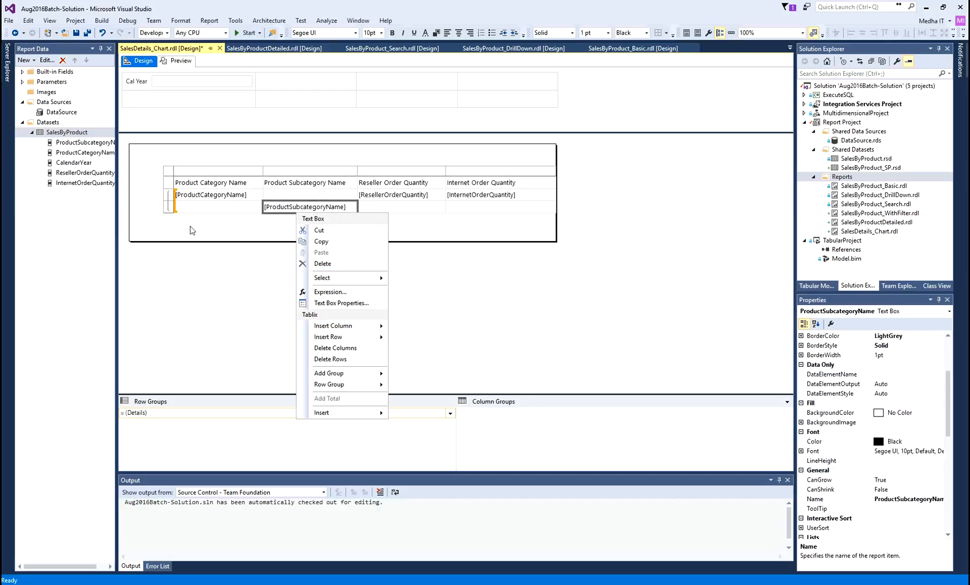
pyautogui.click(168, 208)
pyautogui.rightClick(169, 208)
pyautogui.moveTo(215, 250)
pyautogui.click(307, 263)
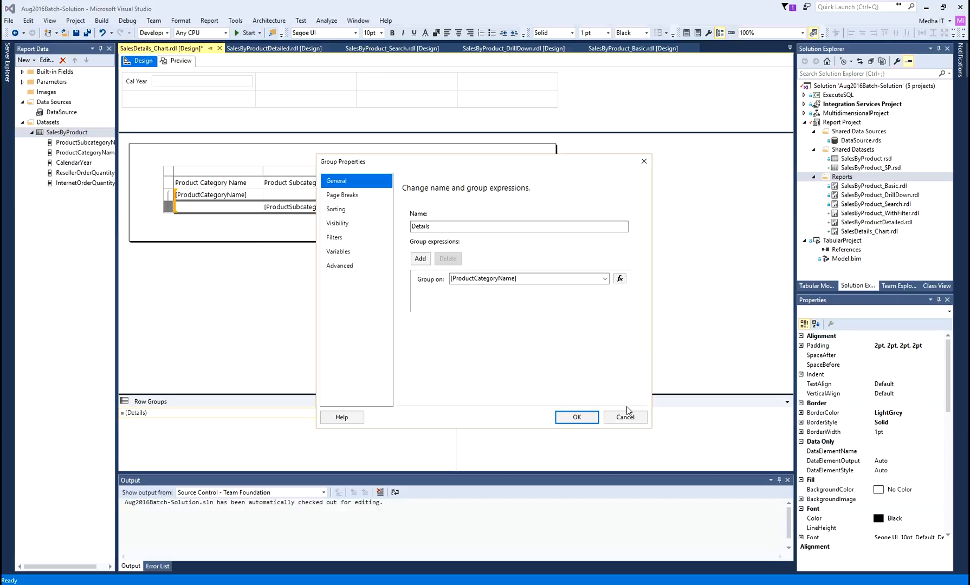
pyautogui.click(625, 417)
# Place ResellerOrderQuantity and InternetOrderQuantity in the matching quantity columns of the ProductSubcategoryName row
pyautogui.click(436, 207)
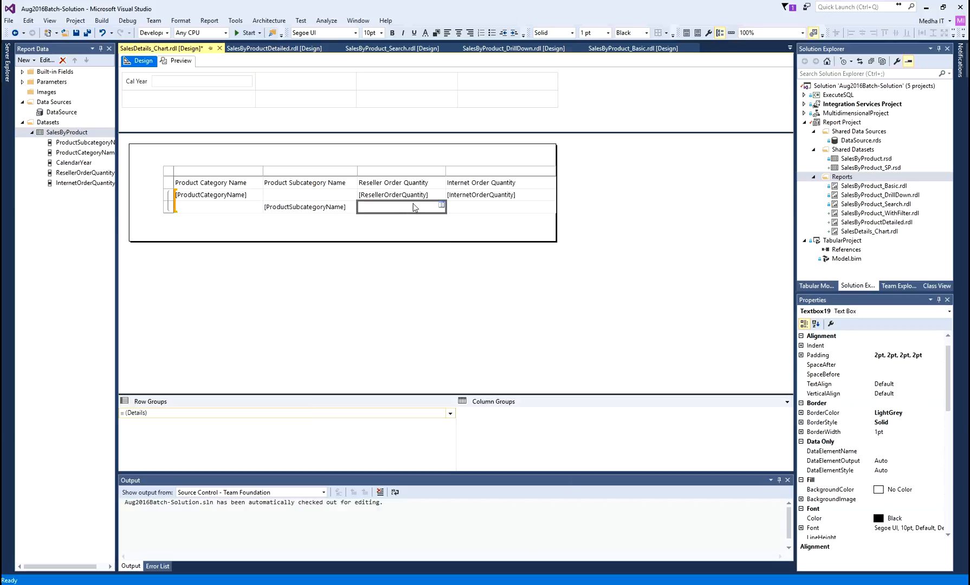
pyautogui.click(442, 206)
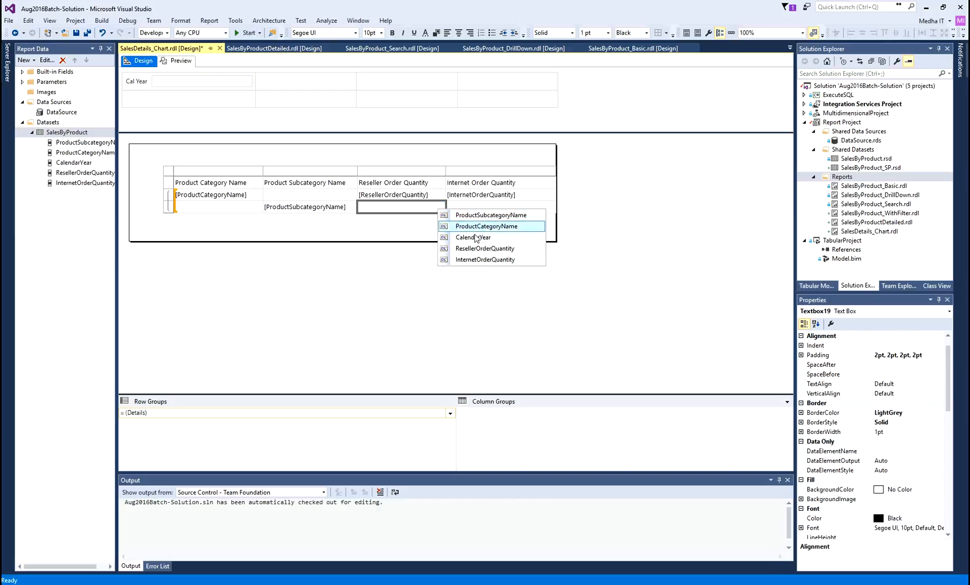
pyautogui.click(477, 249)
pyautogui.click(541, 209)
pyautogui.click(551, 205)
pyautogui.click(578, 262)
# Widen the report body to about 10.3 in and widen the Reseller and Internet Order Quantity columns to fit their sum expressions
pyautogui.moveTo(554, 168); pyautogui.dragTo(630, 163)
pyautogui.click(447, 184)
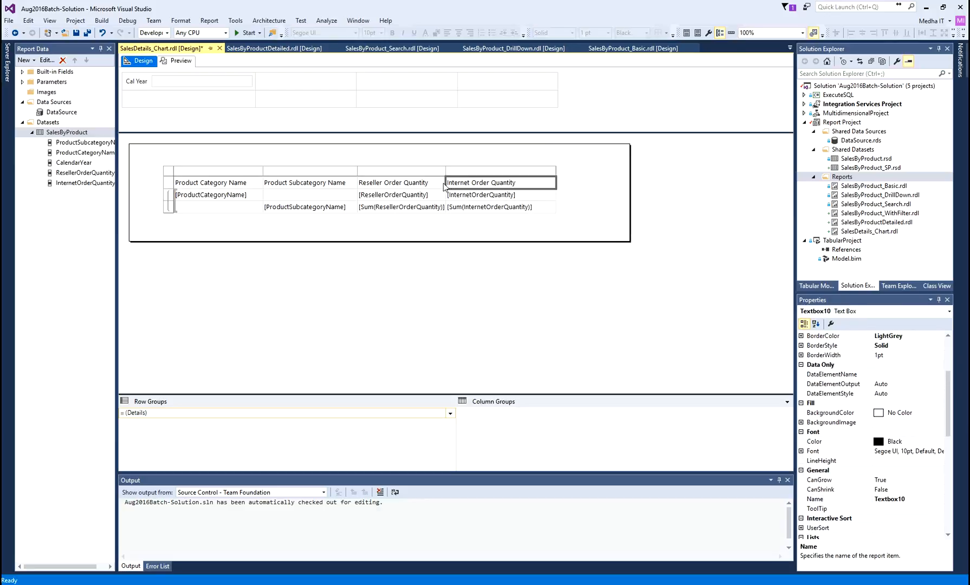
pyautogui.moveTo(445, 182); pyautogui.dragTo(474, 179)
pyautogui.click(571, 173)
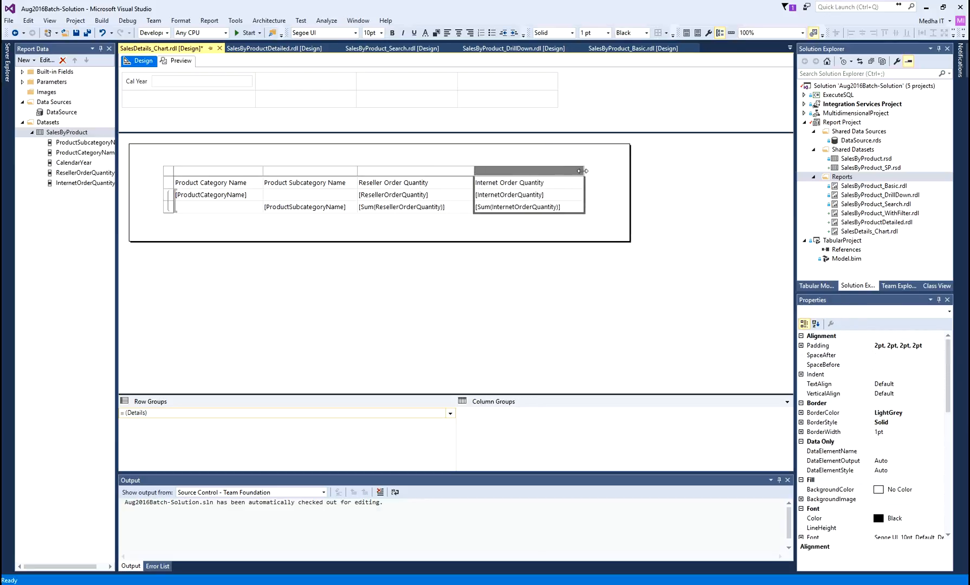
pyautogui.moveTo(582, 171); pyautogui.dragTo(617, 171)
pyautogui.click(414, 232)
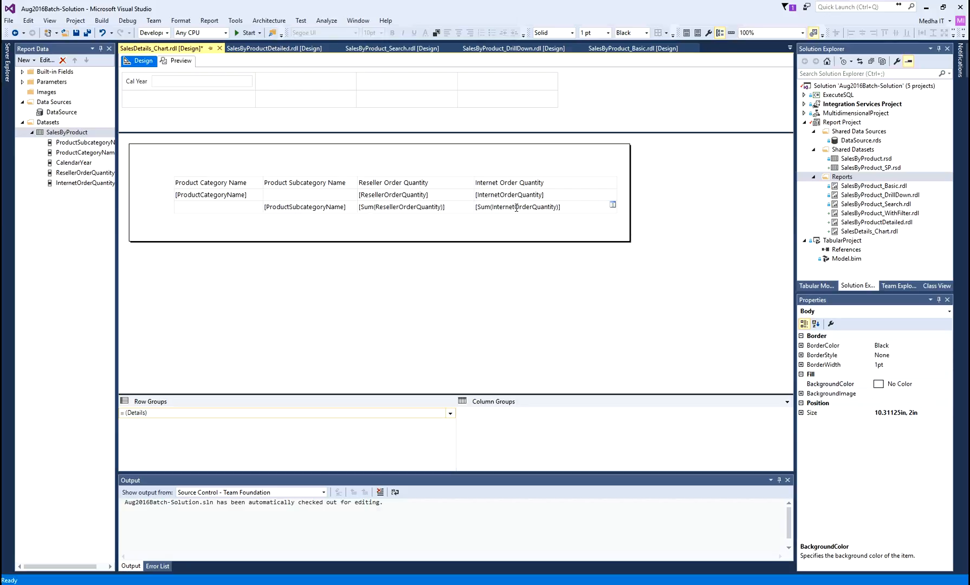
# Preview the report for Cal Year 2012 and return to the report design
pyautogui.click(181, 61)
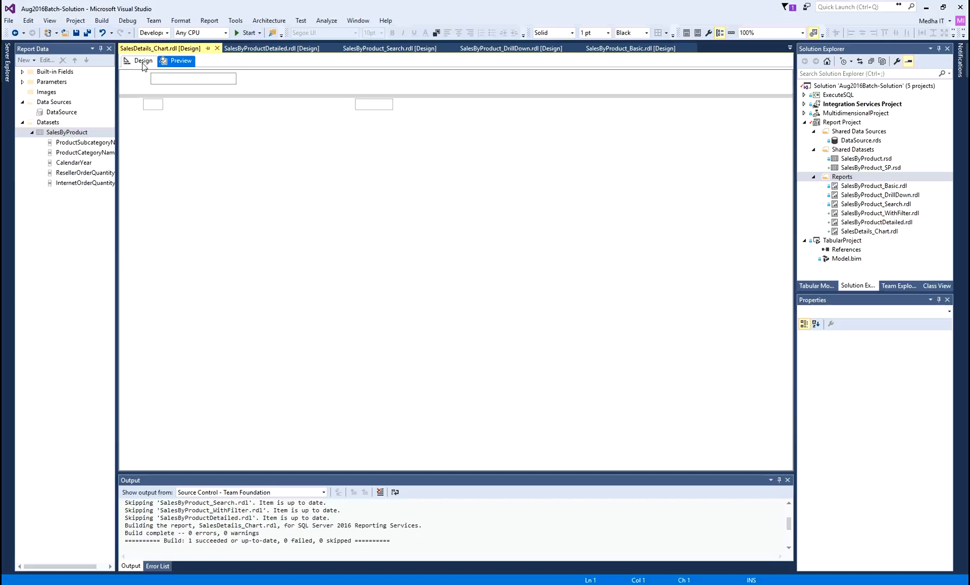
pyautogui.click(193, 79)
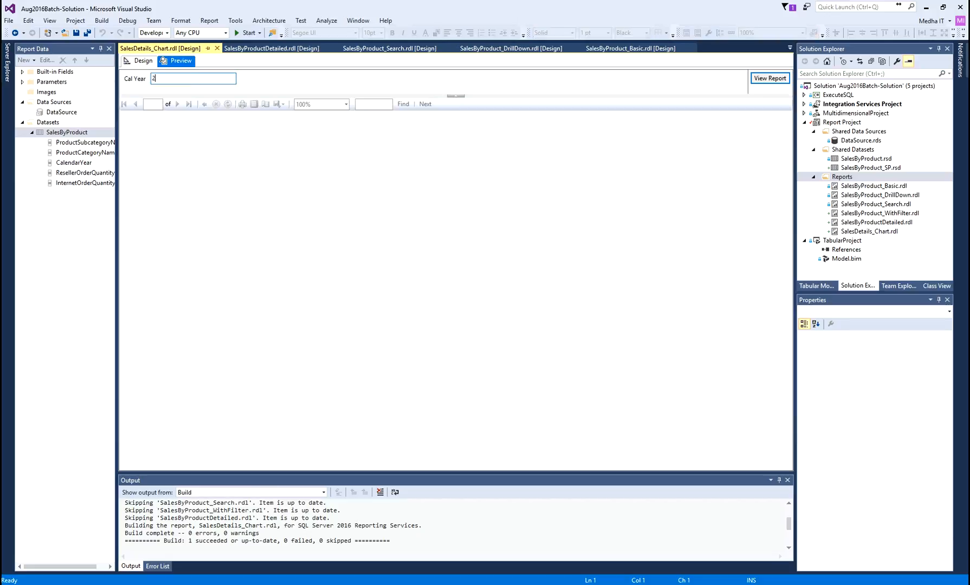
pyautogui.click(773, 79)
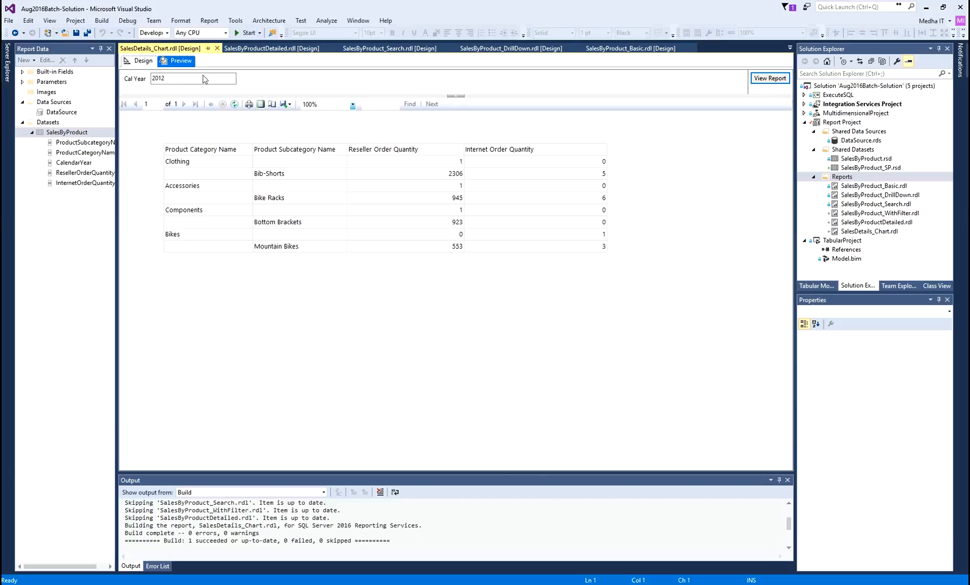
pyautogui.click(135, 62)
# Make the table's header row bold and save the report
pyautogui.click(189, 181)
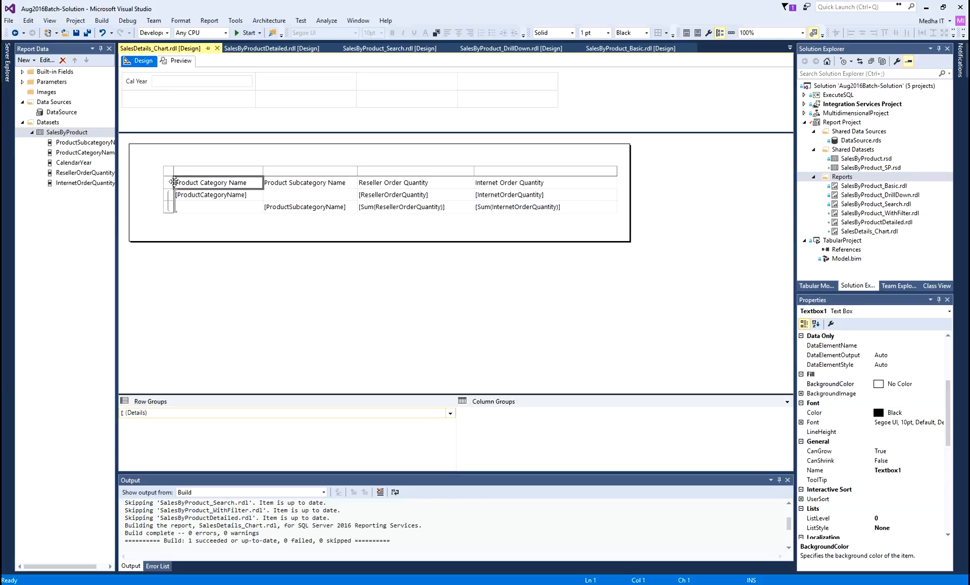
pyautogui.click(169, 184)
pyautogui.rightClick(169, 187)
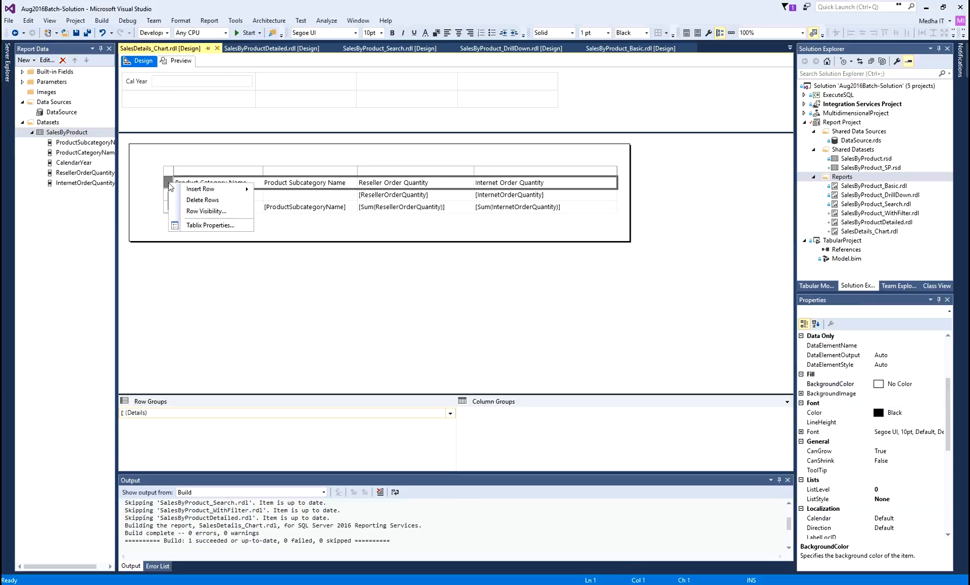
pyautogui.click(308, 187)
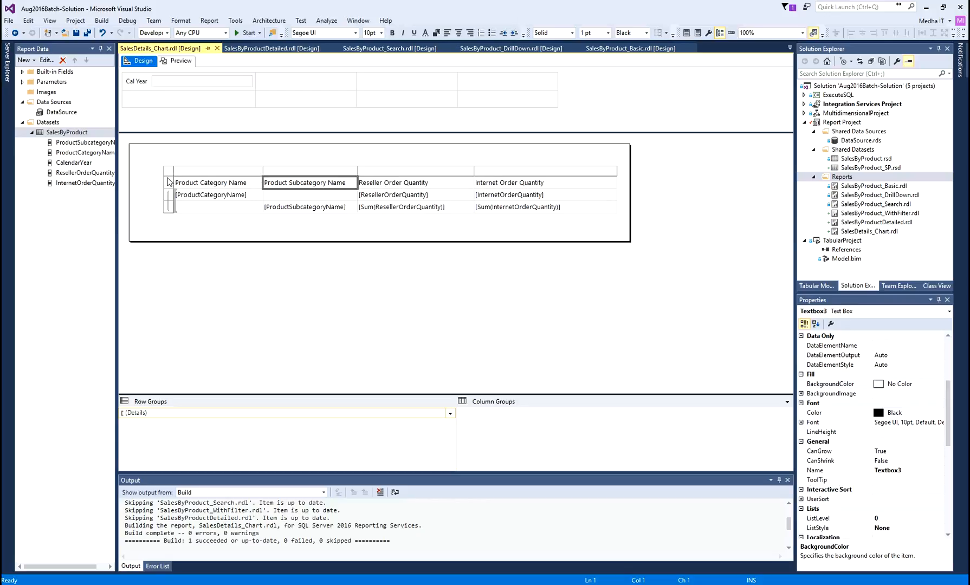
pyautogui.click(169, 183)
pyautogui.hotkey('ctrl', 'b')
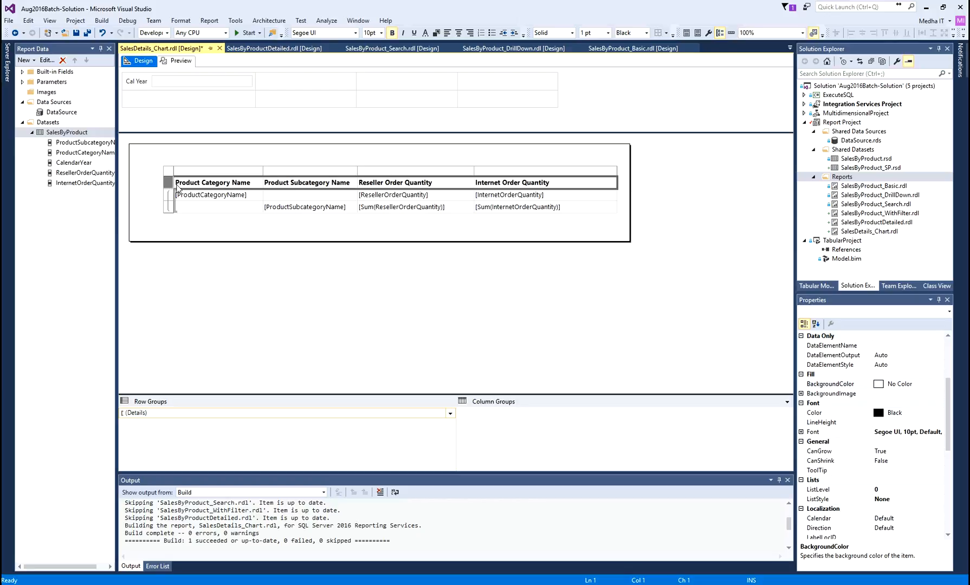
pyautogui.click(227, 228)
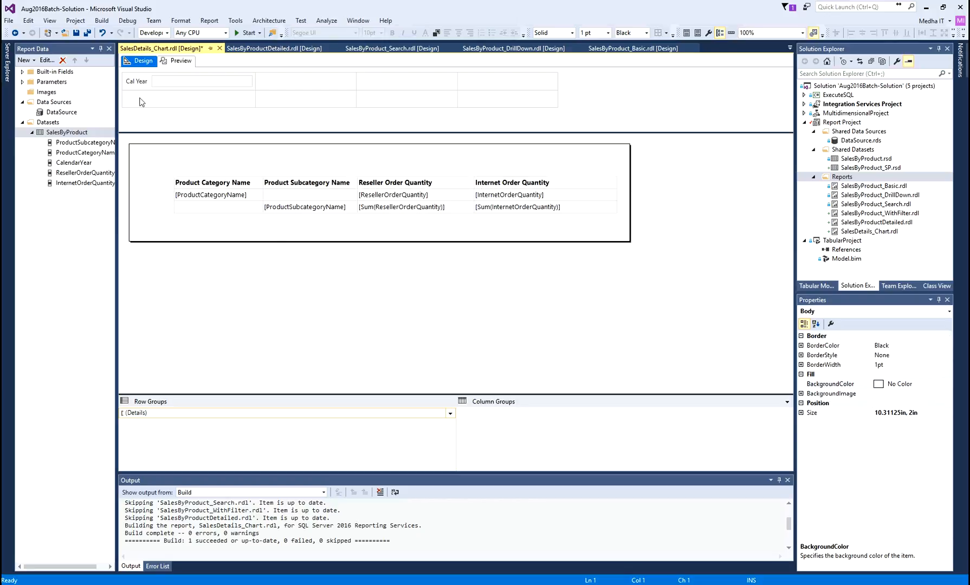
pyautogui.click(93, 34)
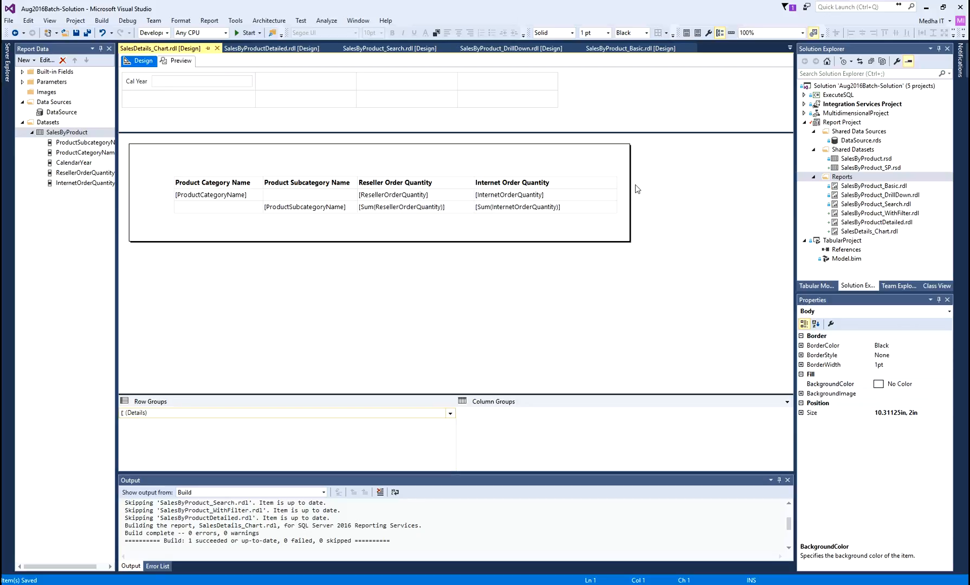
# Widen the report body to about 13.6 in and move the table towards the body's upper-left corner
pyautogui.moveTo(631, 190); pyautogui.dragTo(790, 191)
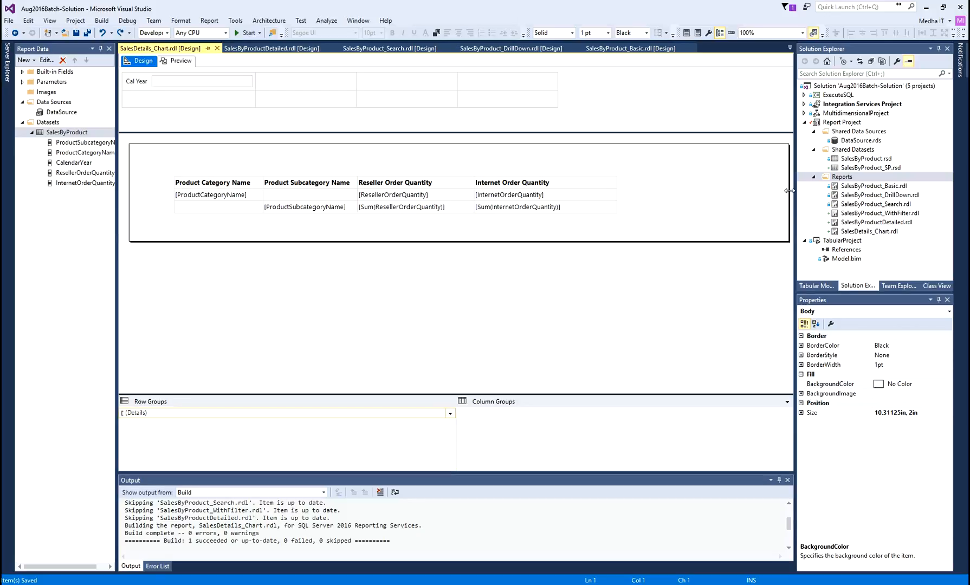
pyautogui.click(309, 194)
pyautogui.click(171, 176)
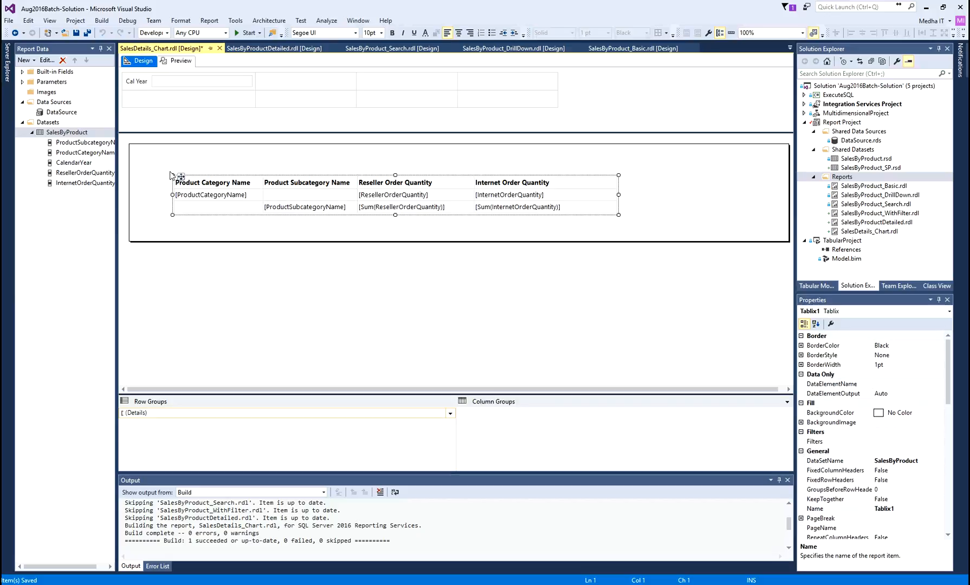
pyautogui.moveTo(171, 176); pyautogui.dragTo(146, 166)
# Insert a 3-D pie chart in the report body beside the table and extend the body's height below it
pyautogui.rightClick(641, 185)
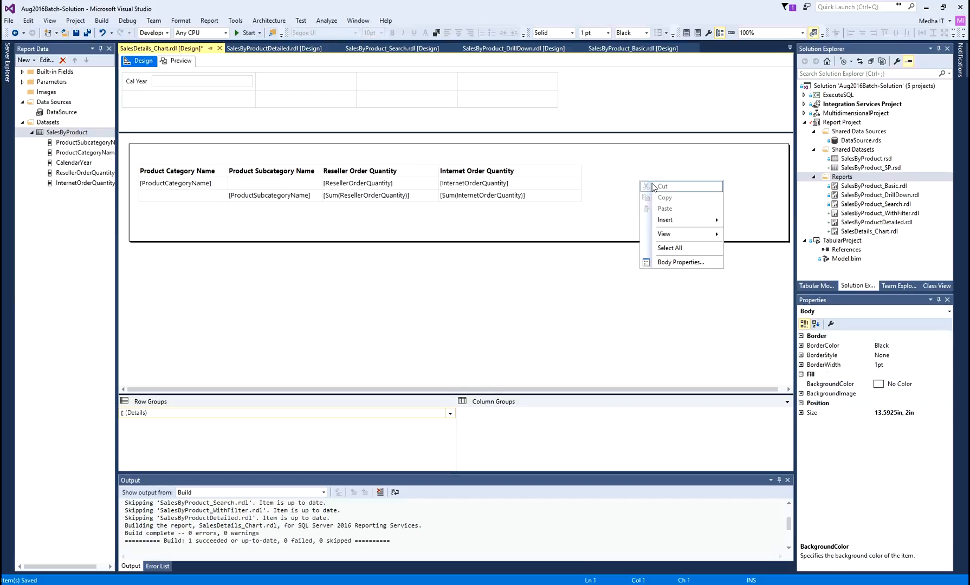
pyautogui.moveTo(661, 222)
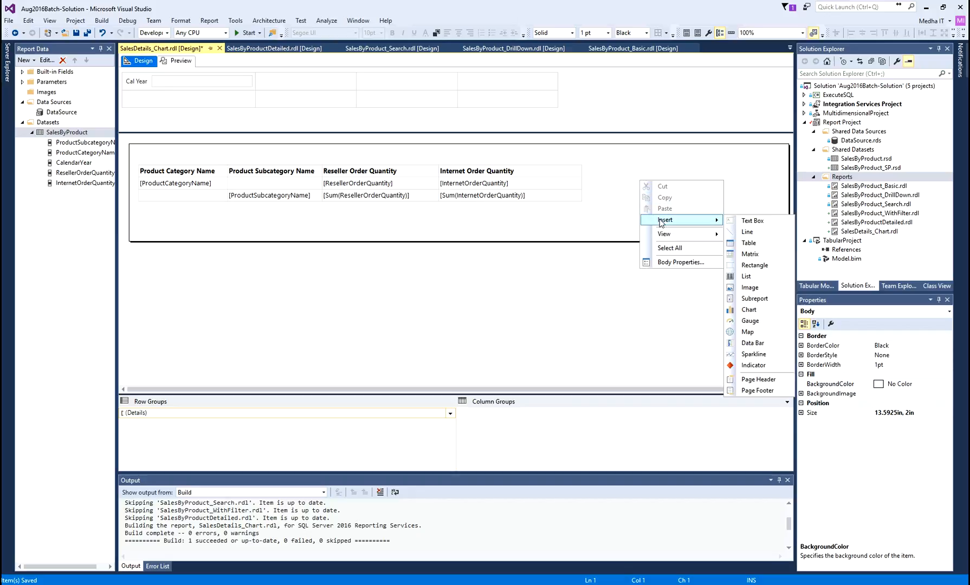
pyautogui.rightClick(630, 174)
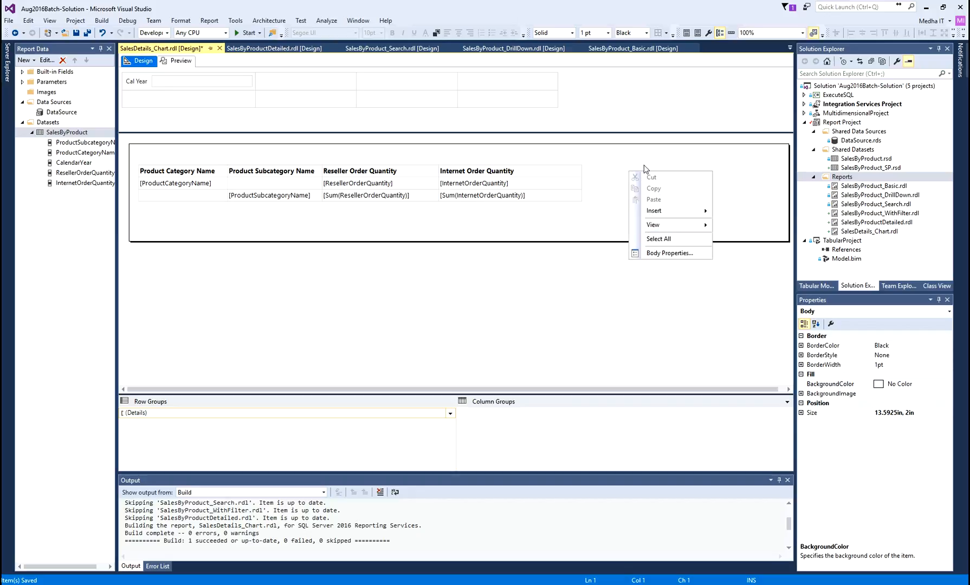
pyautogui.moveTo(688, 215)
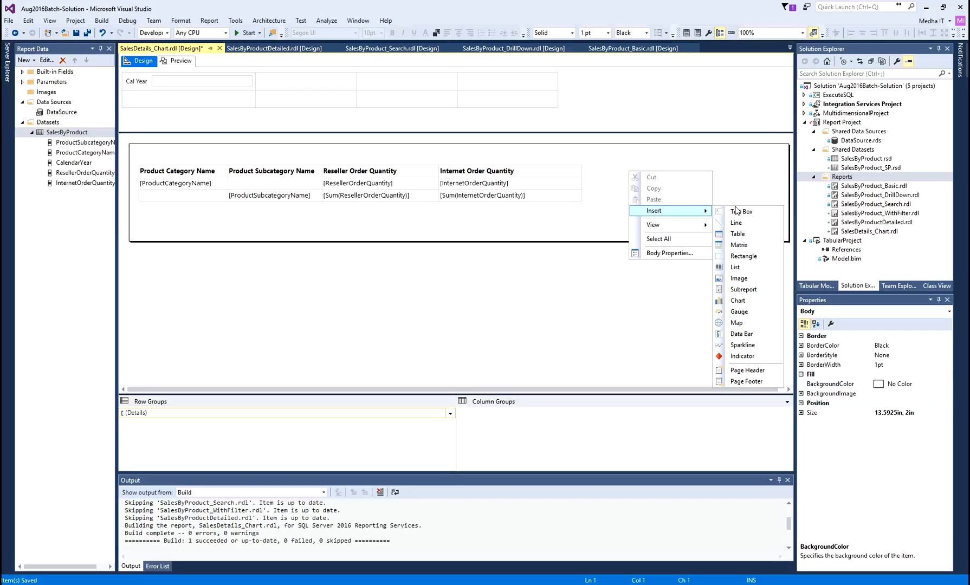
pyautogui.click(750, 302)
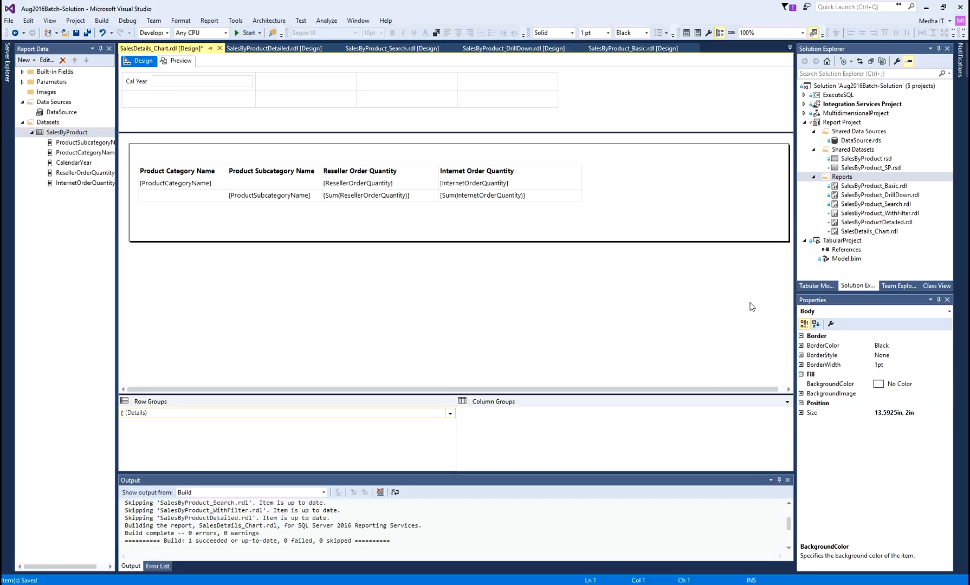
pyautogui.moveTo(648, 211); pyautogui.dragTo(644, 185)
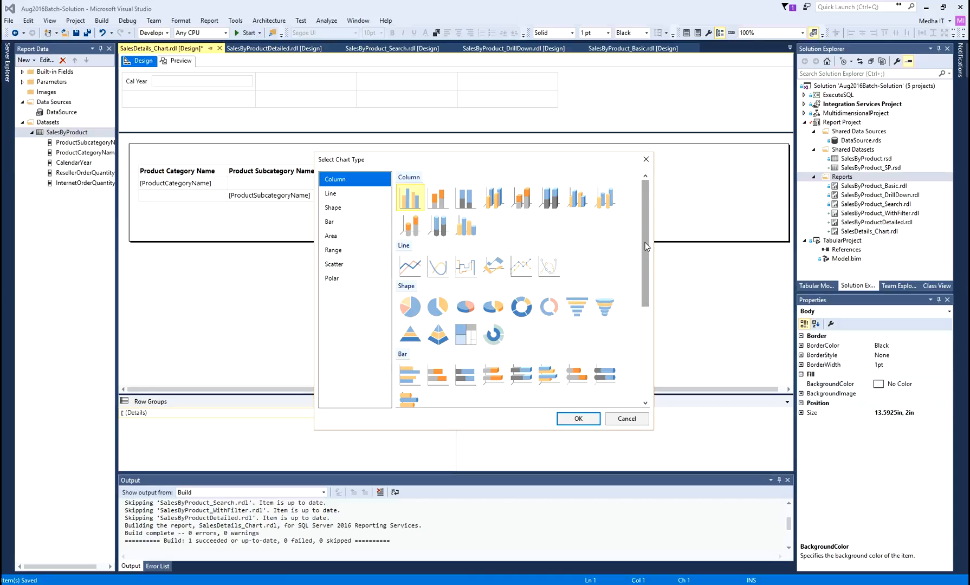
pyautogui.moveTo(644, 243); pyautogui.dragTo(645, 290)
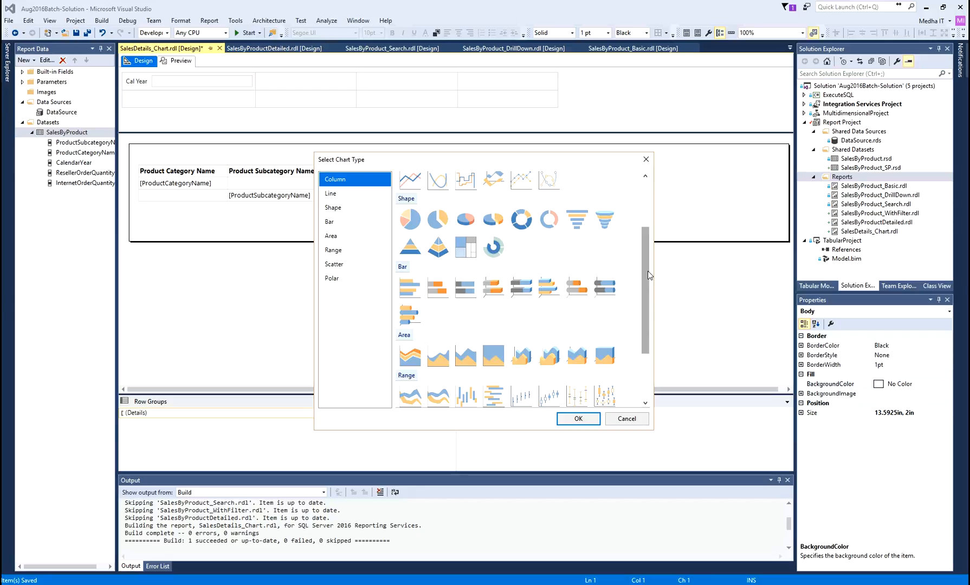
pyautogui.moveTo(649, 272); pyautogui.dragTo(648, 339)
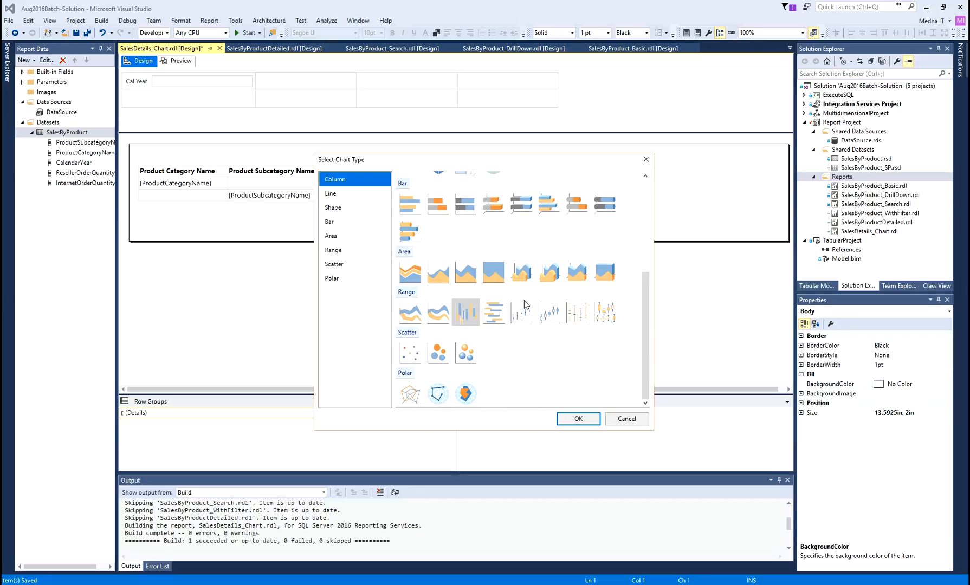
pyautogui.moveTo(645, 322); pyautogui.dragTo(662, 207)
pyautogui.click(470, 313)
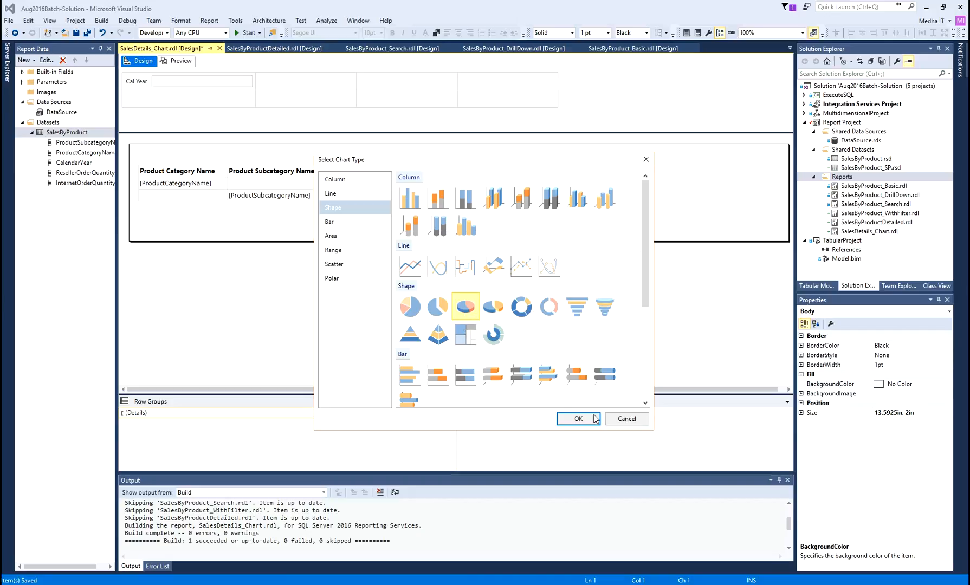
pyautogui.click(577, 419)
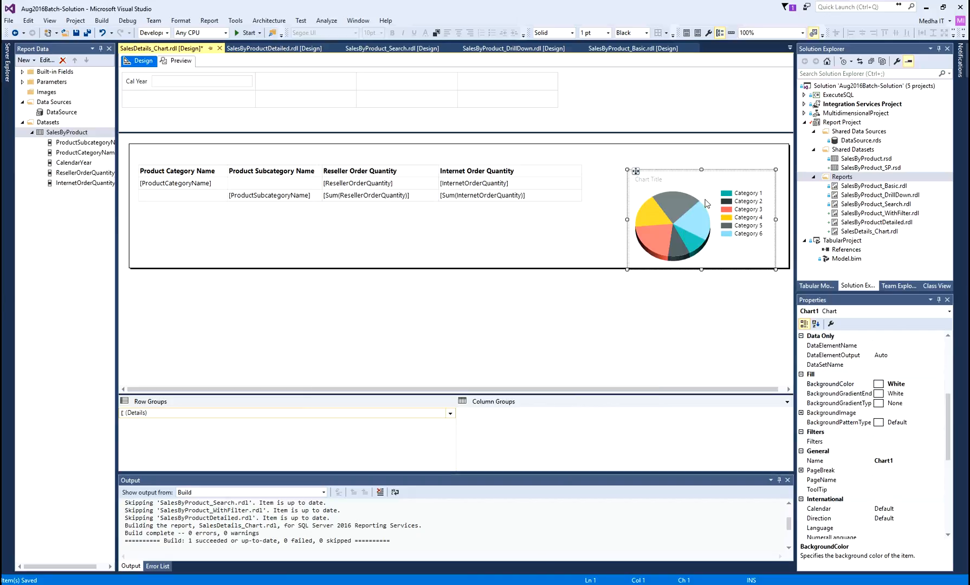
pyautogui.moveTo(592, 273); pyautogui.dragTo(594, 299)
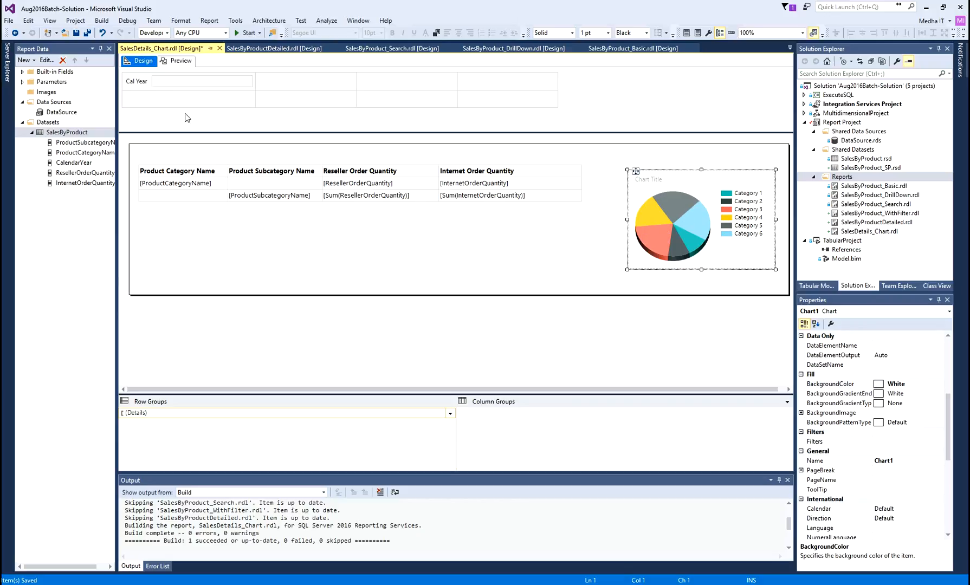
# Preview the report for Cal Year 2012 and return to the report design
pyautogui.click(179, 60)
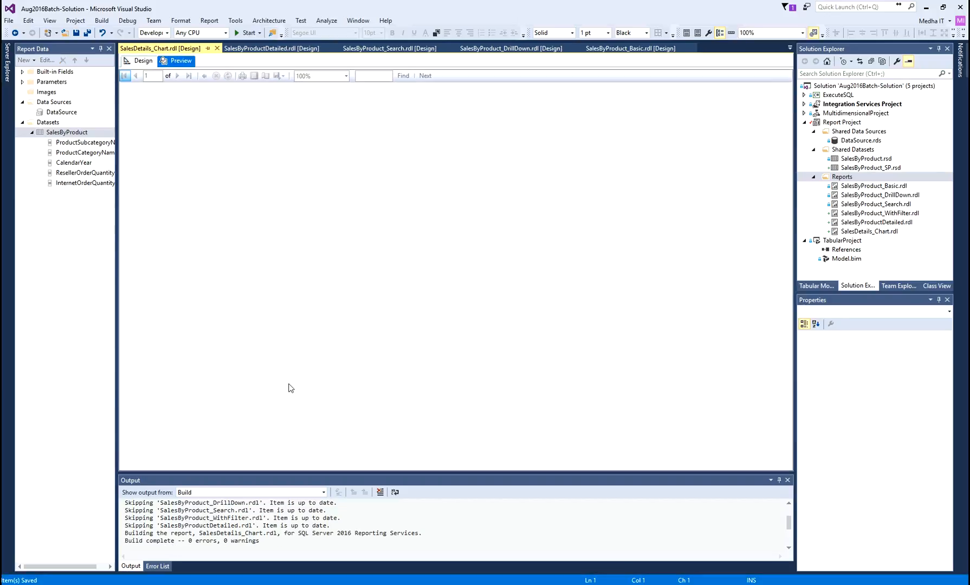
pyautogui.click(170, 78)
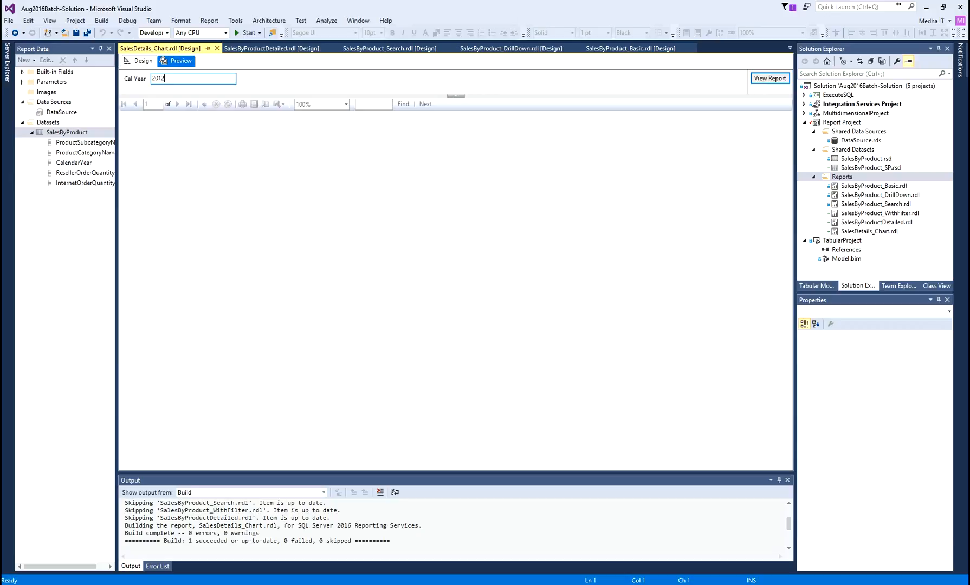
pyautogui.click(759, 82)
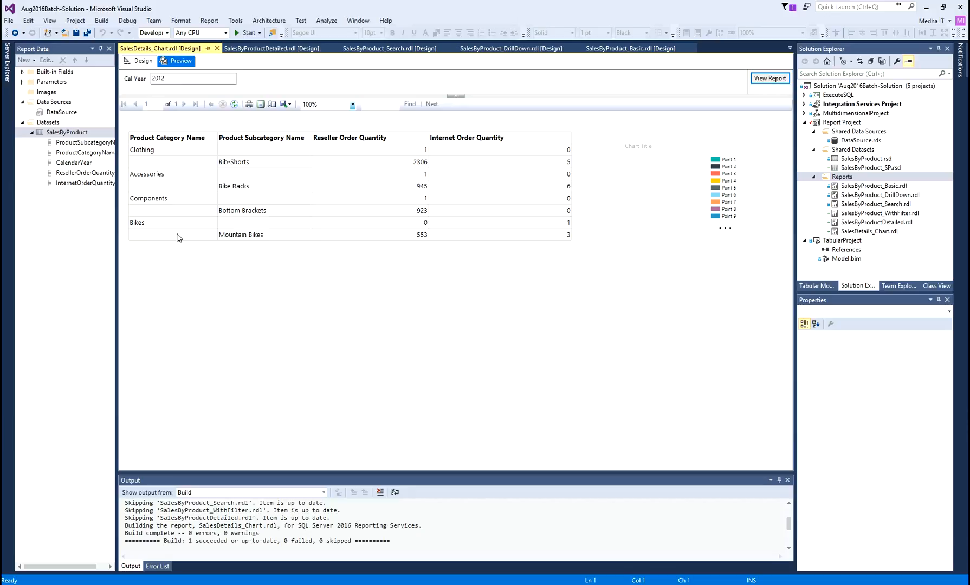
pyautogui.doubleClick(159, 79)
pyautogui.click(251, 210)
pyautogui.click(145, 61)
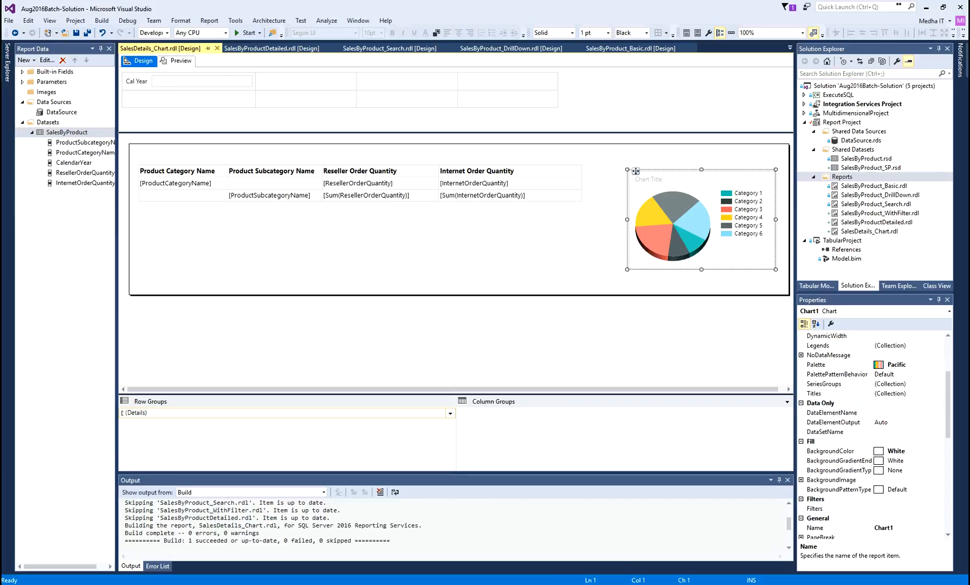
# Start a new report dataset and name it ResellerSalesByProduct
pyautogui.hotkey('alt', 'Tab')
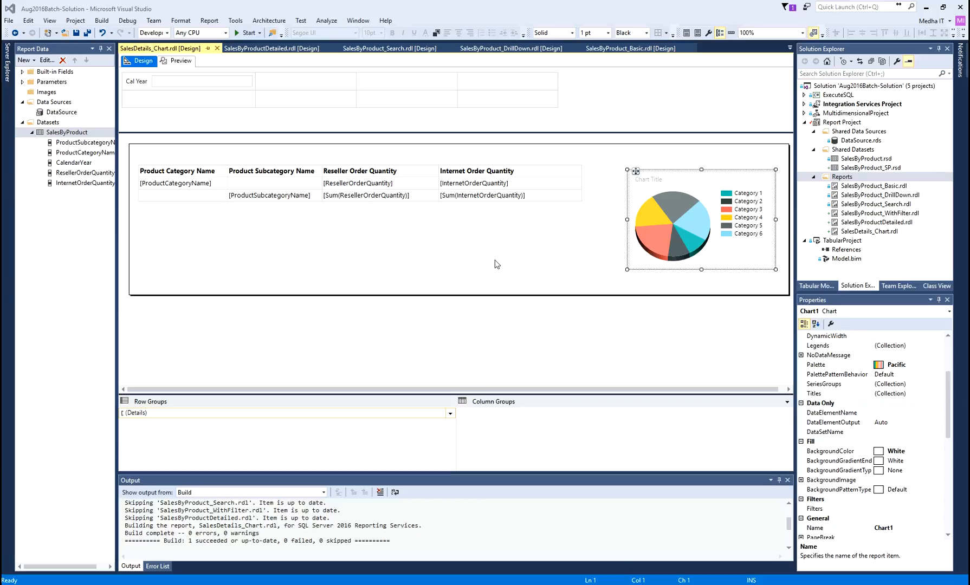
pyautogui.rightClick(44, 126)
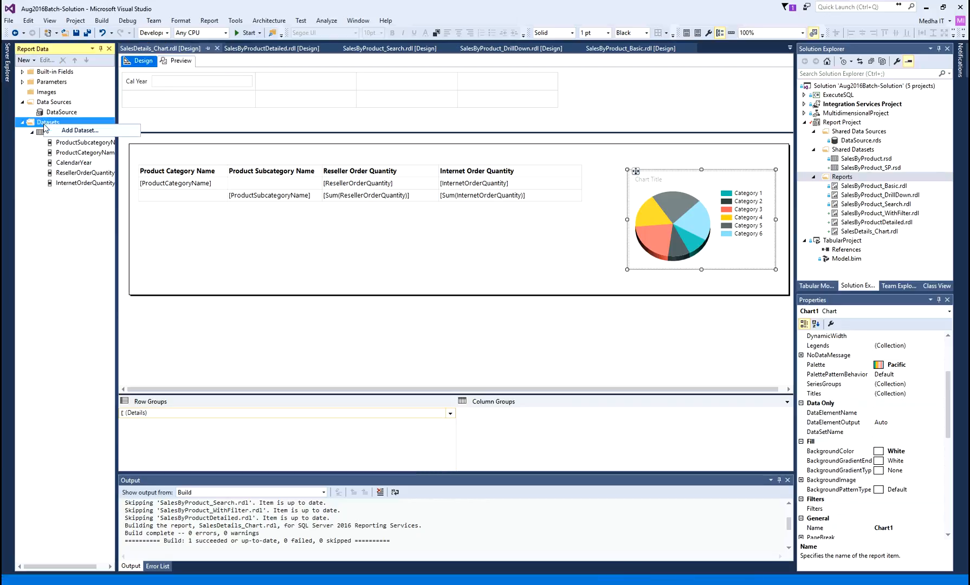
pyautogui.click(64, 129)
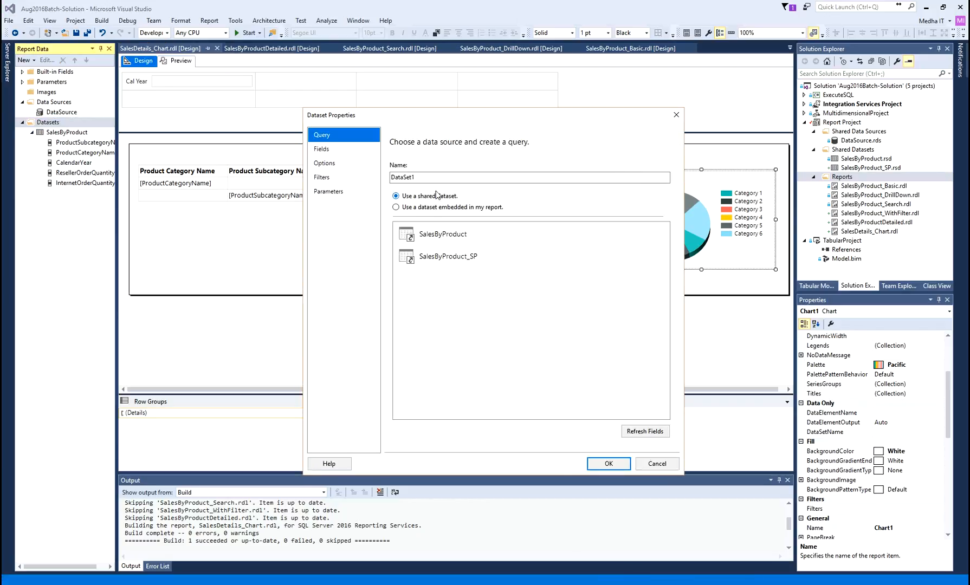
pyautogui.click(426, 177)
pyautogui.doubleClick(426, 177)
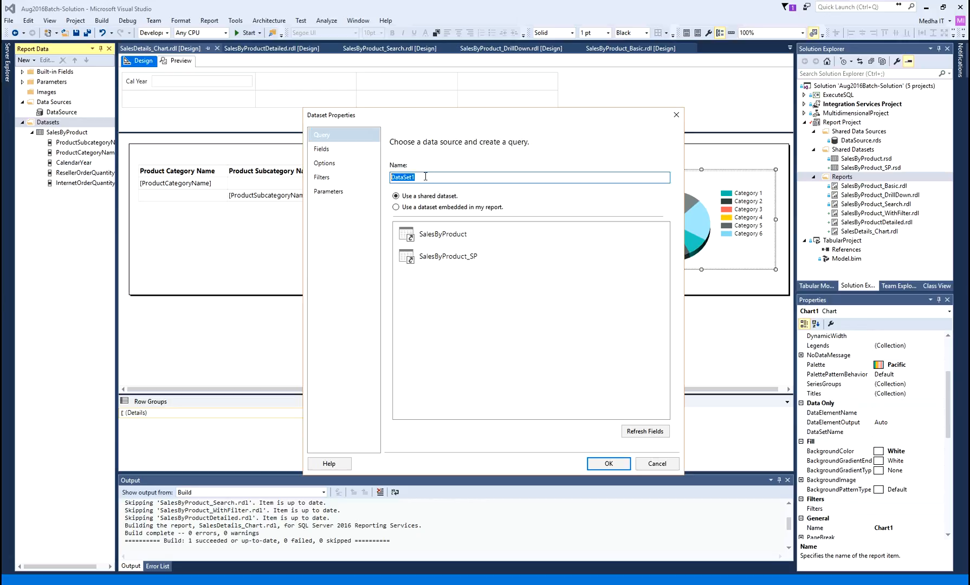
pyautogui.write('RelsellerSalesByProduct')
# Make the dataset embedded in the report, paste the FactResellerSales query as its text and choose DataSource as its data source
pyautogui.click(396, 207)
pyautogui.hotkey('ctrl', 'v')
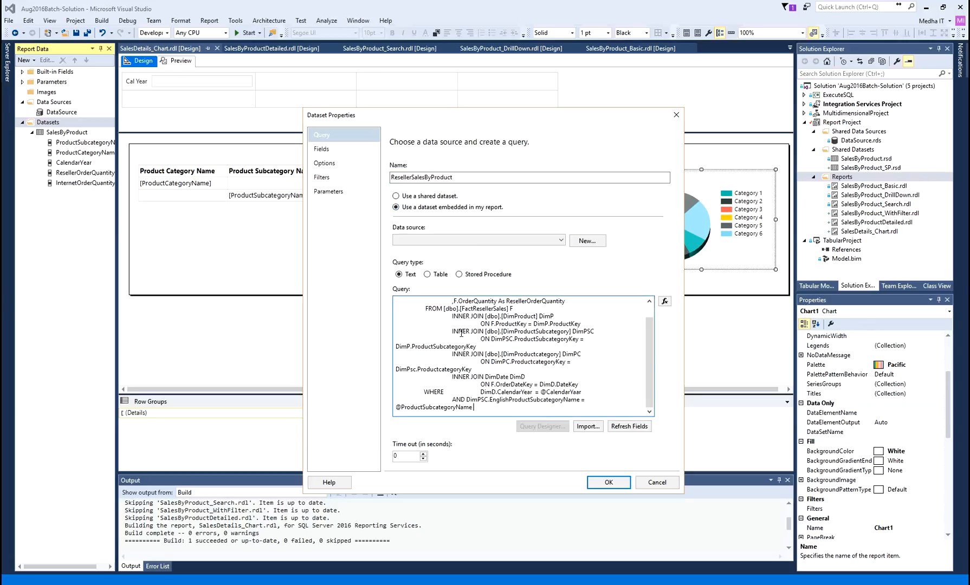
pyautogui.click(554, 241)
pyautogui.click(426, 255)
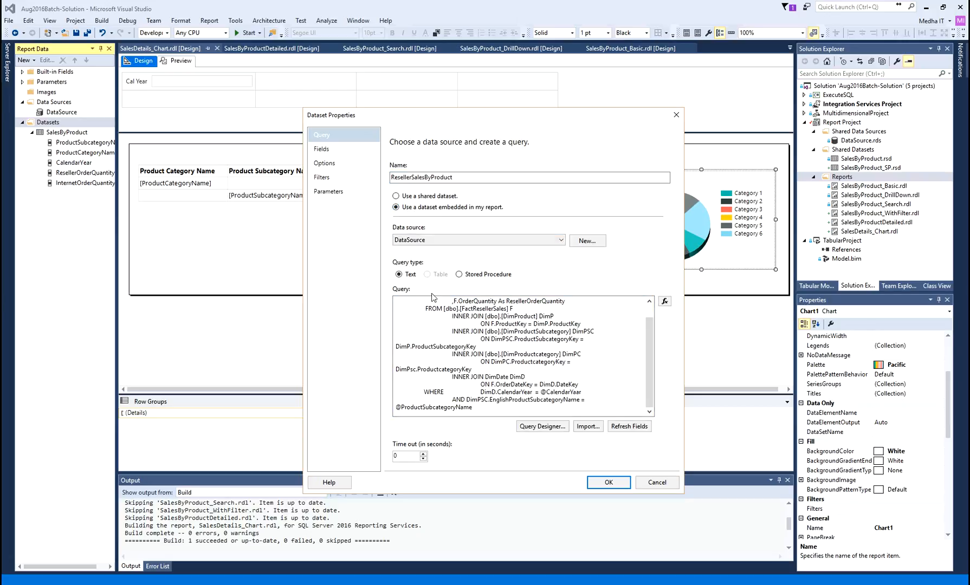
# Review the dataset query and insert a blank line before its WHERE clause
pyautogui.scroll(1, 650, 359)
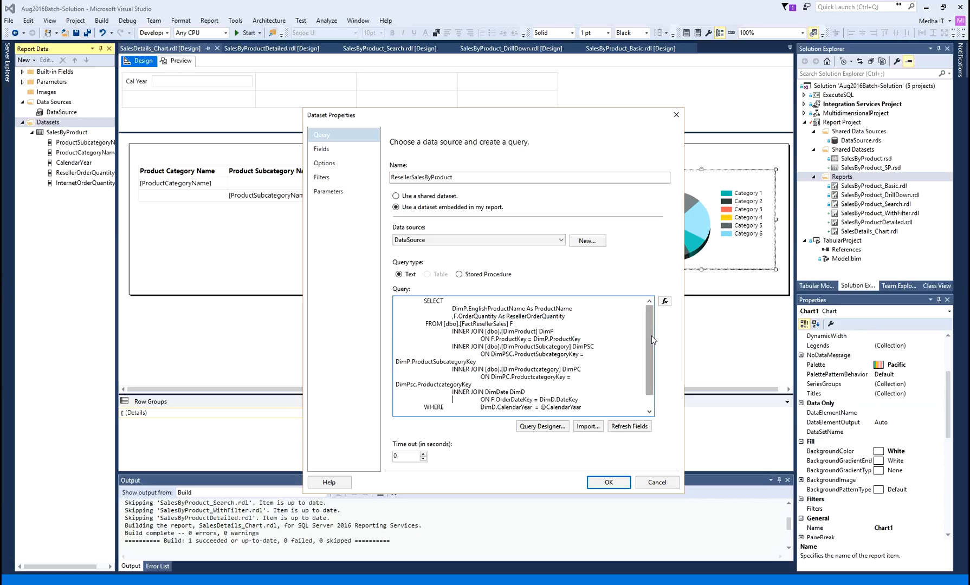
pyautogui.scroll(-1, 653, 353)
pyautogui.doubleClick(484, 309)
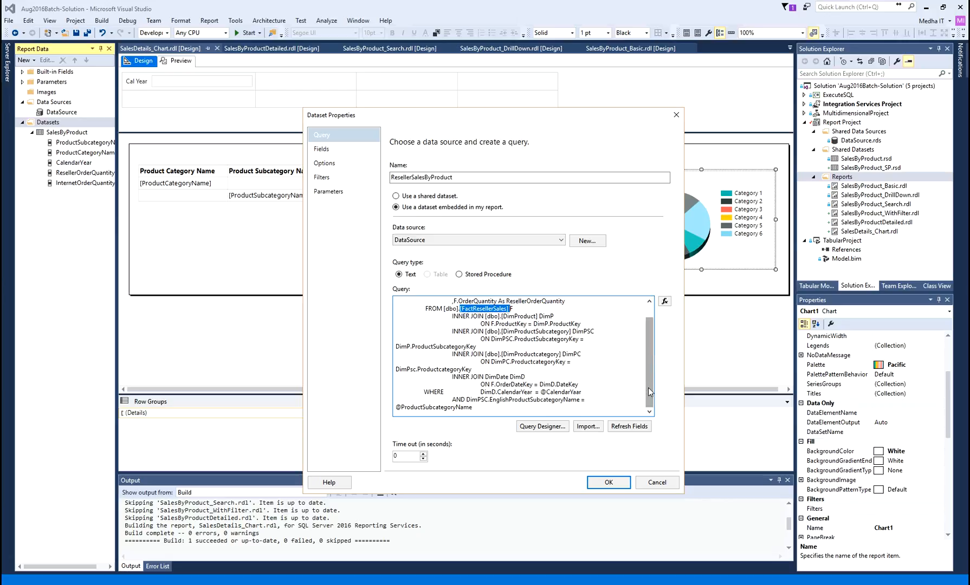
pyautogui.click(397, 393)
pyautogui.press('Return')
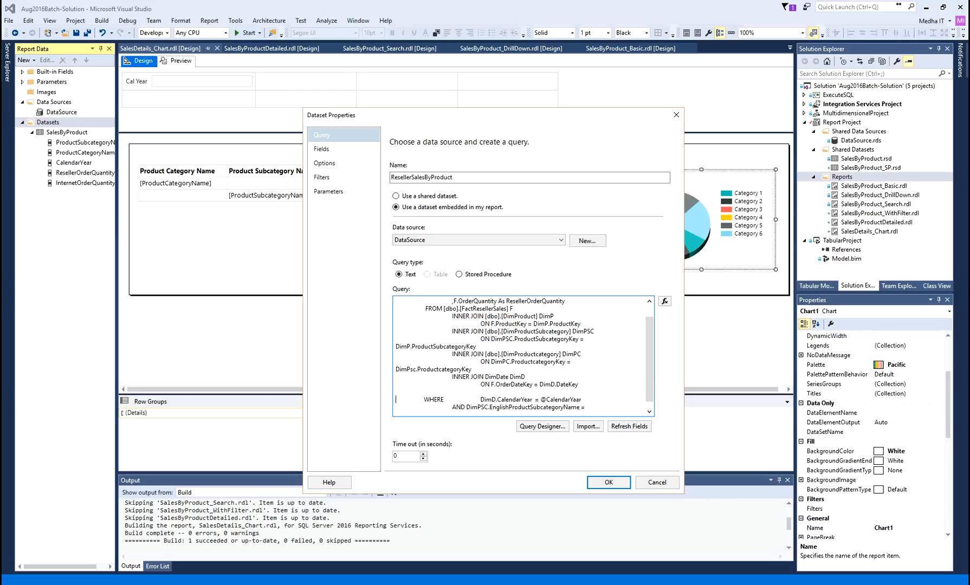
pyautogui.hotkey('ctrl', 'shift', 'Left')
pyautogui.hotkey('ctrl', 'shift', 'Left')
pyautogui.hotkey('ctrl', 'shift', 'Left')
pyautogui.press('Right')
# Copy the whole dataset query into a new query window in SQL Server Management Studio
pyautogui.hotkey('ctrl', 'a')
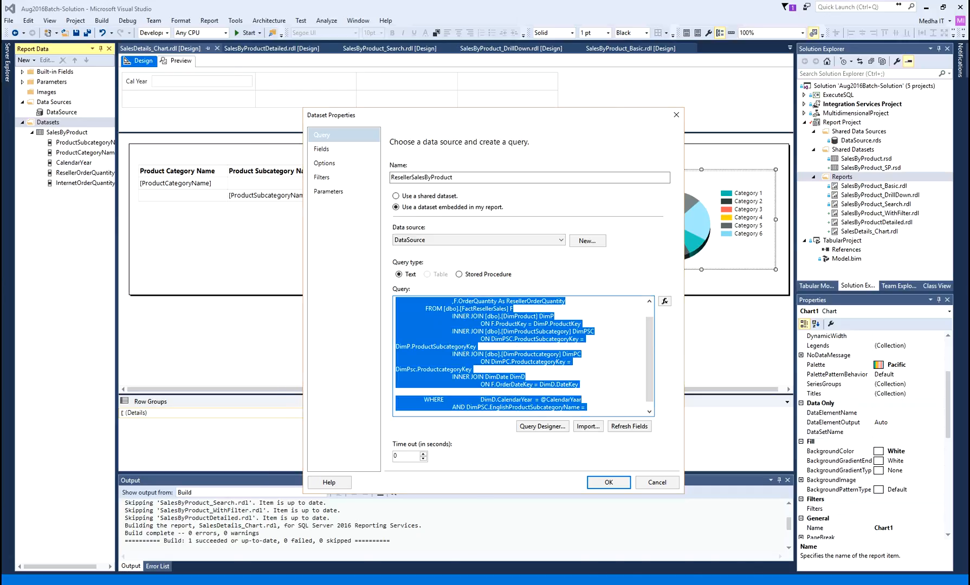
pyautogui.hotkey('alt', 'Tab')
pyautogui.click(503, 204)
pyautogui.hotkey('ctrl', 'n')
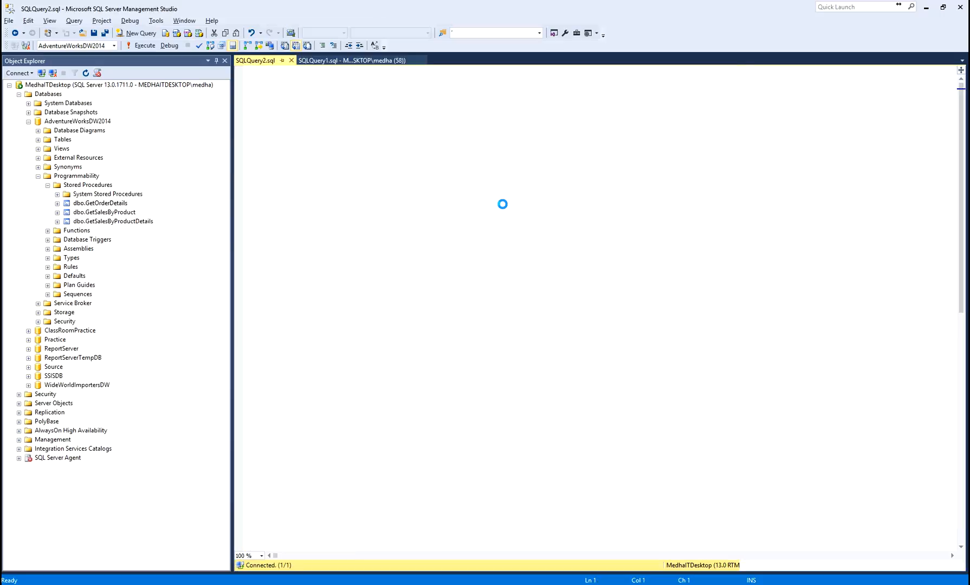
pyautogui.write('SELECT \tDimP.EnglishProductName As ProductName \t,F.OrderQuantity As ResellerOrderQuantity  FROM [dbo].[FactResellerSales] F \tINNER JOIN [dbo].[DimProduct] DimP \t\tON F.ProductKey = DimP.ProductKey \tINNER JOIN [dbo].[DimProductSubcategory] DimPSC \t\tON DimPSC.ProductSubcategoryKey = DimP.ProductSubcategoryKey \tINNER JOIN [dbo].[DimProductcategory] DimPC \t\tON DimPC.ProductcategoryKey = DimPsc.ProductcategoryKey \tINNER JOIN DimDate DimD \t\tON F.OrderDateKey = DimD.DateKey  WHERE\tDimD.CalendarYear  = @CalendarYaar \tAND DimPSC.EnglishProductSubcategoryName = @ProductSubcategoryName')
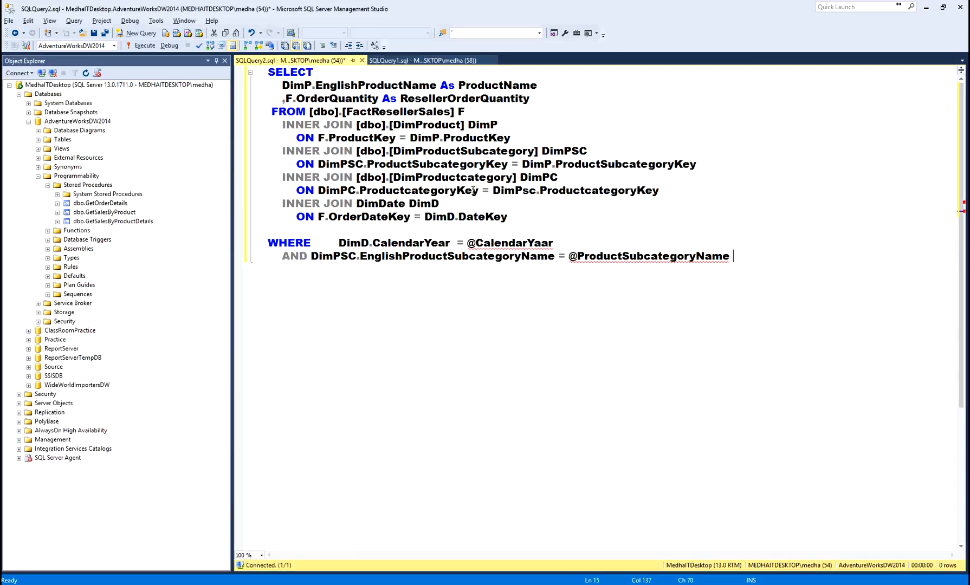
pyautogui.moveTo(270, 111); pyautogui.dragTo(498, 111)
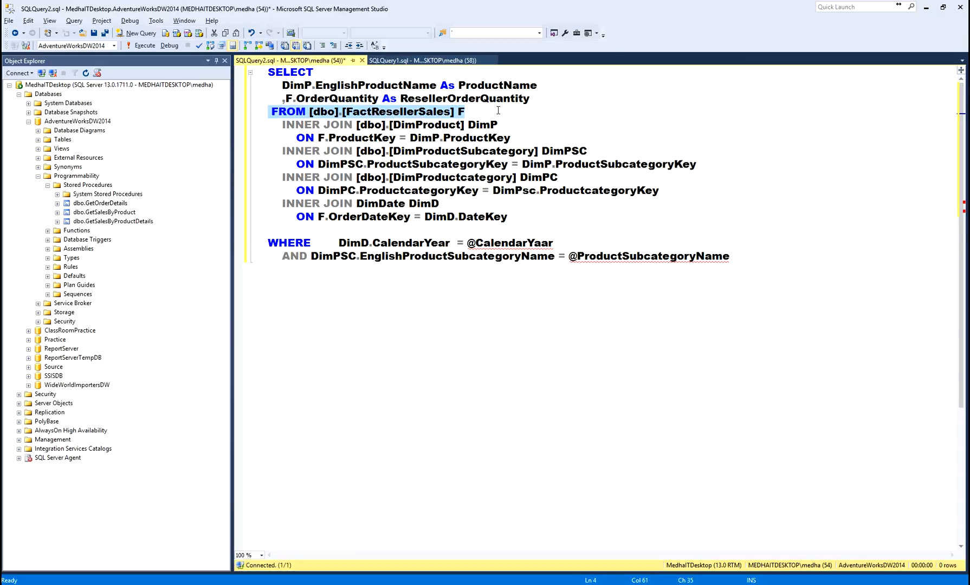
pyautogui.moveTo(277, 124); pyautogui.dragTo(649, 217)
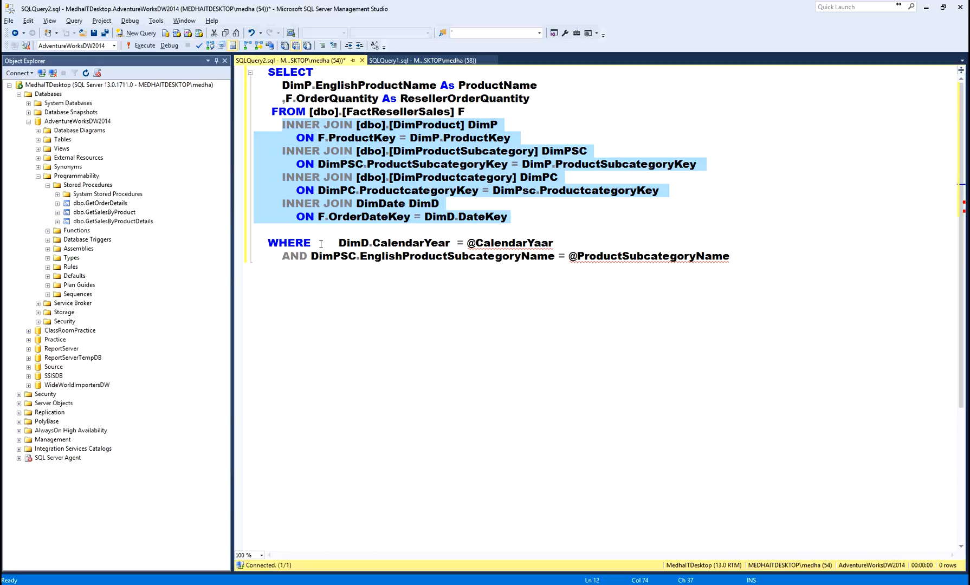
pyautogui.click(375, 244)
pyautogui.keyDown('shift'); pyautogui.click(559, 248); pyautogui.keyUp('shift')
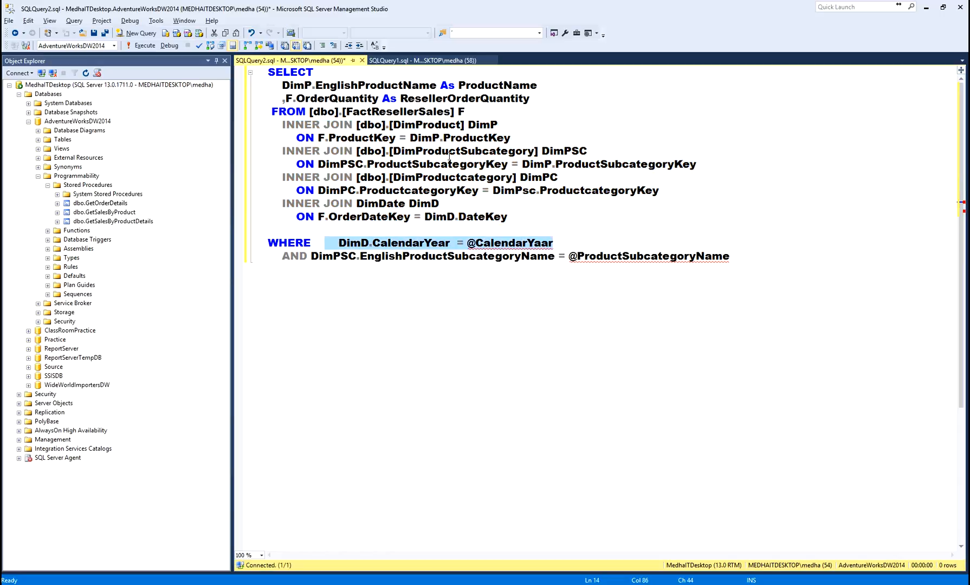
pyautogui.click(536, 245)
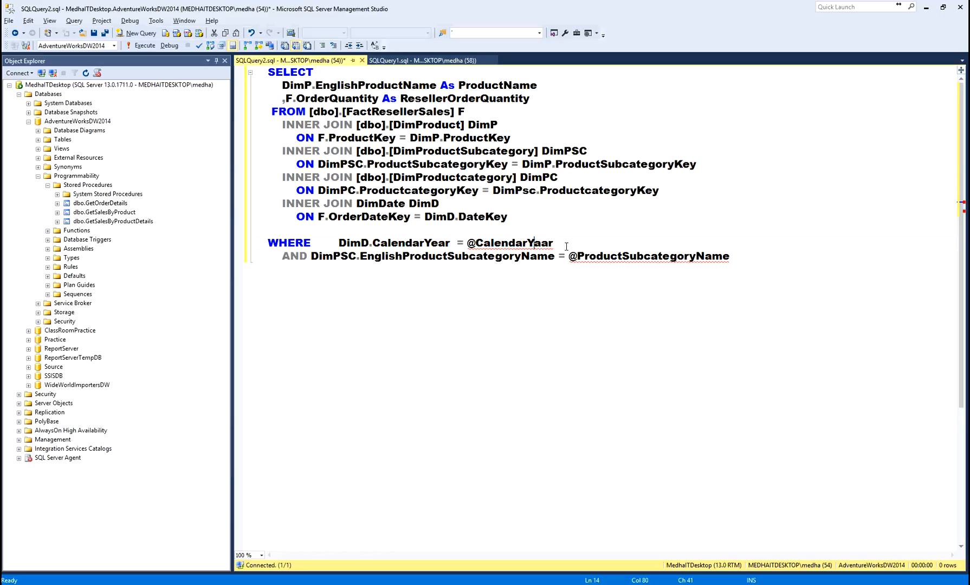
pyautogui.press('Delete')
pyautogui.write('e')
pyautogui.click(691, 257)
pyautogui.doubleClick(395, 247)
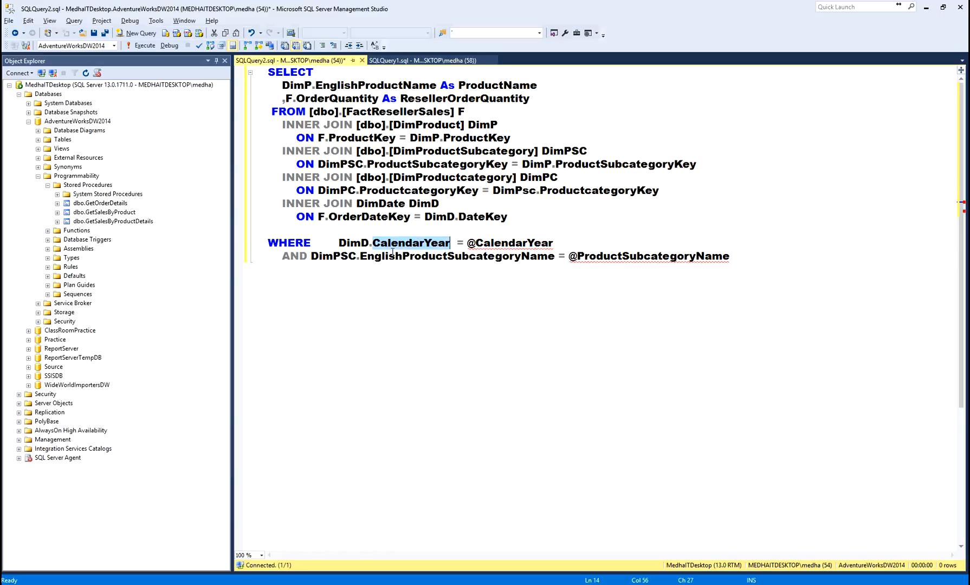
pyautogui.doubleClick(389, 257)
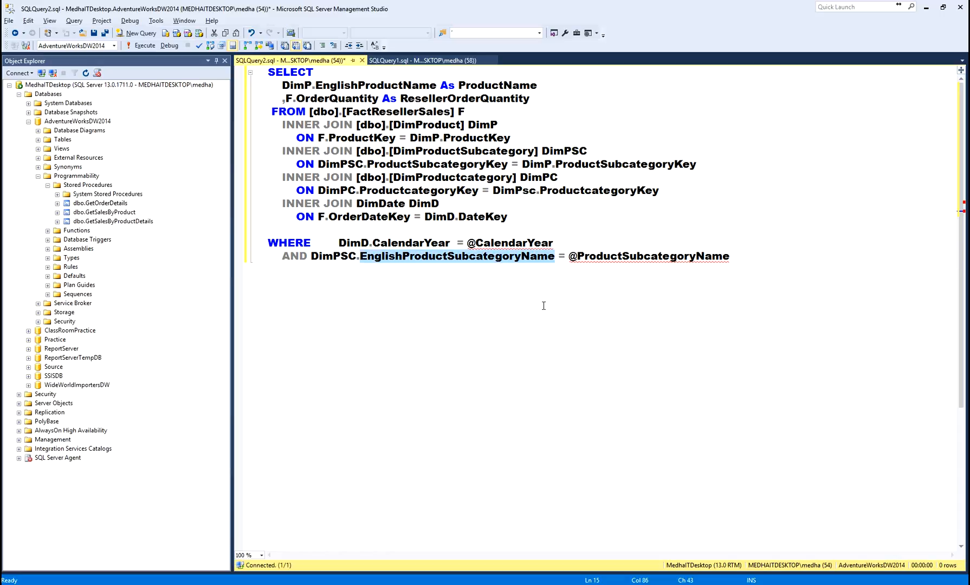
pyautogui.moveTo(409, 266)
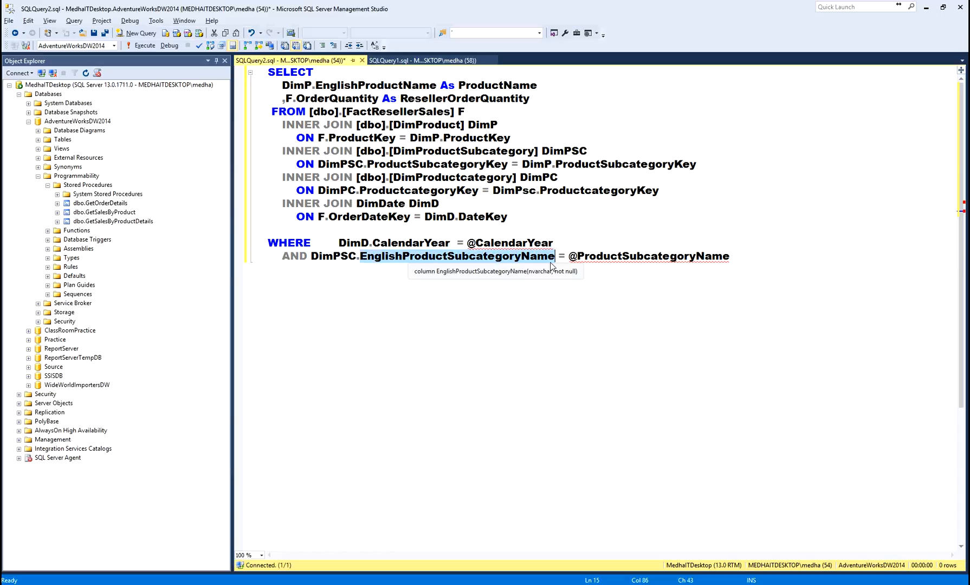
pyautogui.moveTo(569, 256); pyautogui.dragTo(733, 257)
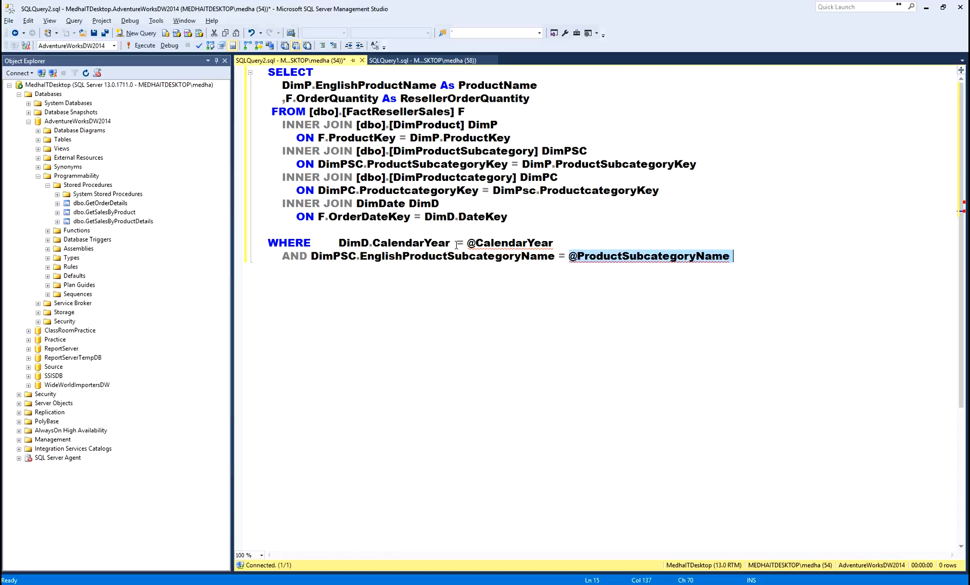
pyautogui.moveTo(464, 243); pyautogui.dragTo(555, 243)
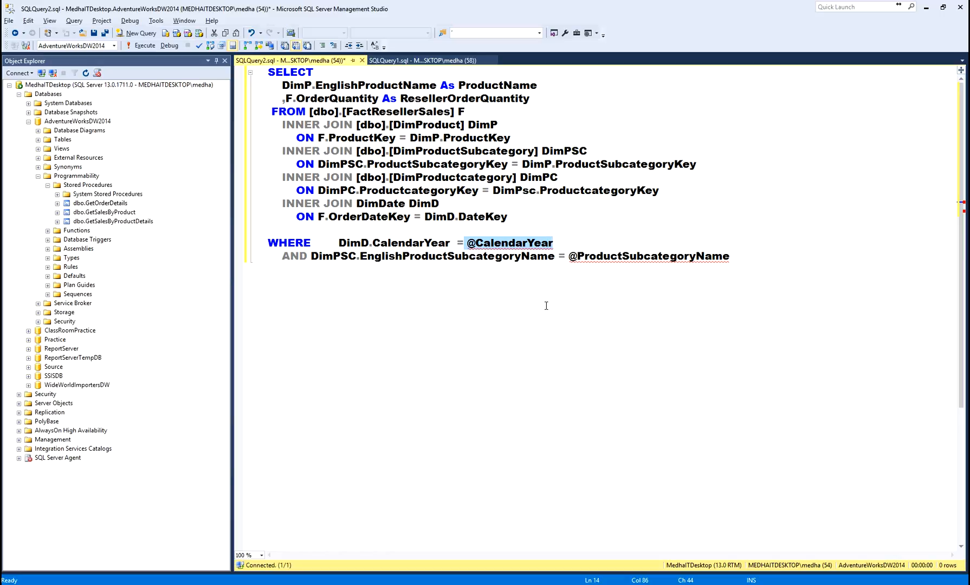
pyautogui.click(526, 307)
pyautogui.moveTo(270, 72); pyautogui.dragTo(508, 194)
pyautogui.click(327, 243)
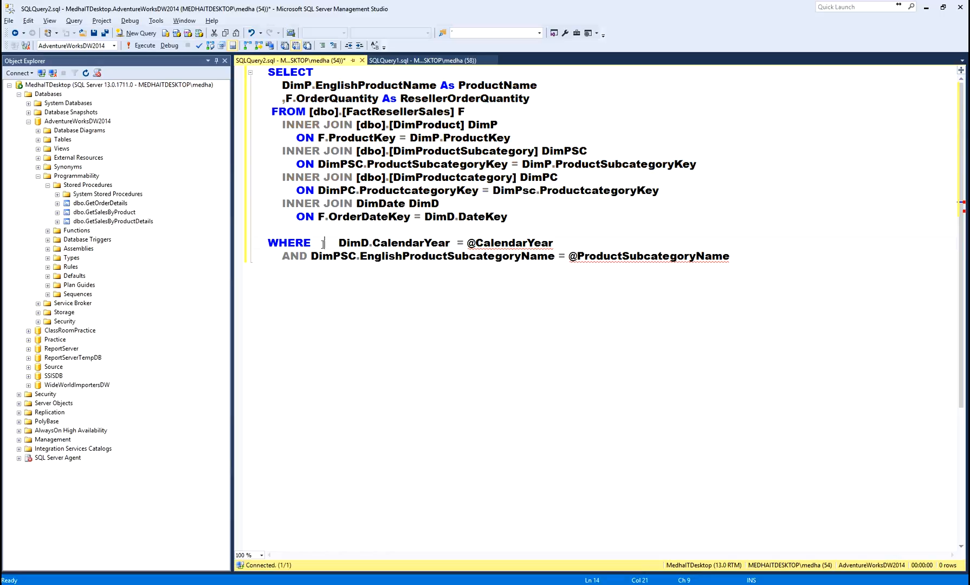
pyautogui.moveTo(766, 257); pyautogui.dragTo(190, 241)
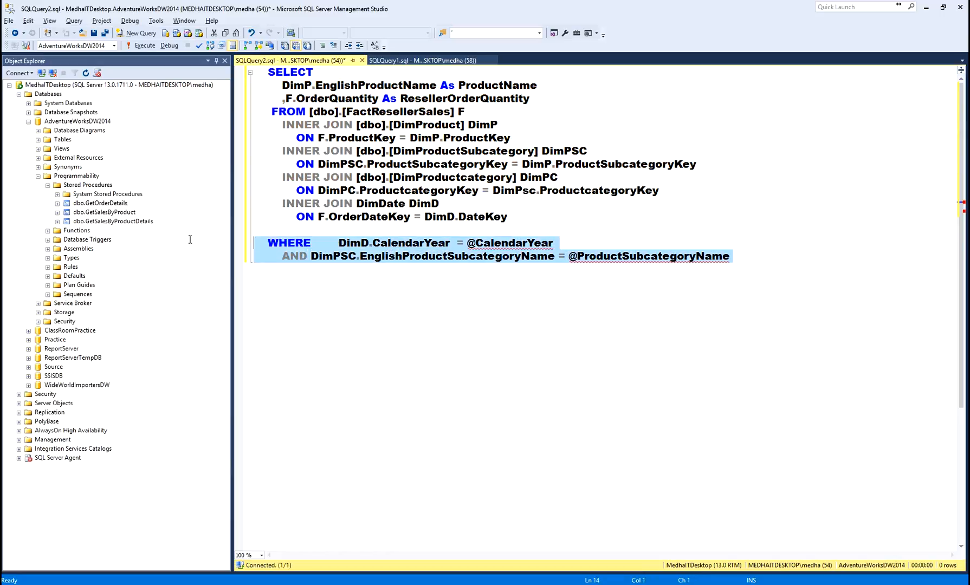
pyautogui.click(763, 221)
# Replace the dataset query in Visual Studio with the whole corrected query from Management Studio and refresh its fields
pyautogui.moveTo(754, 260); pyautogui.dragTo(140, 65)
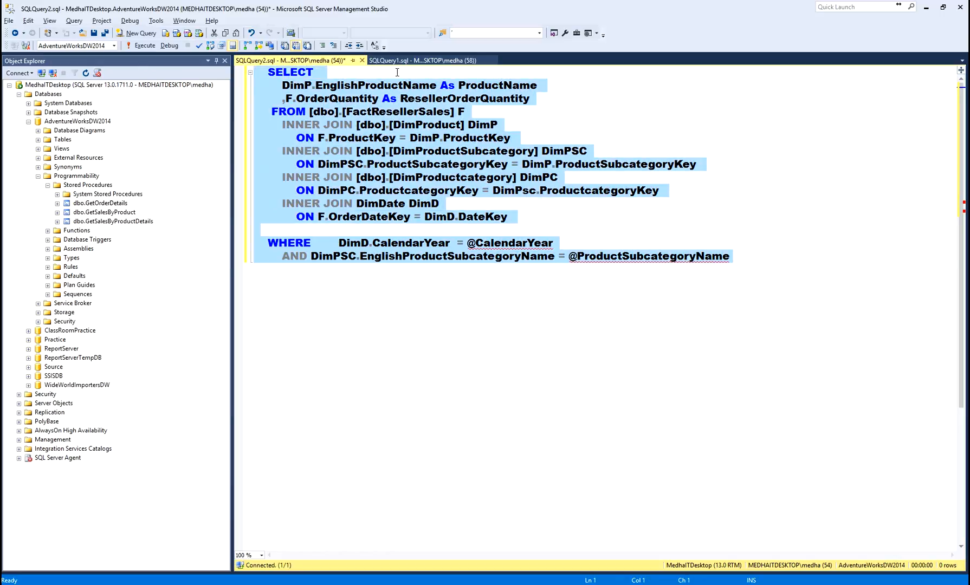
pyautogui.hotkey('alt', 'Tab')
pyautogui.click(488, 327)
pyautogui.hotkey('ctrl', 'a')
pyautogui.hotkey('ctrl', 'v')
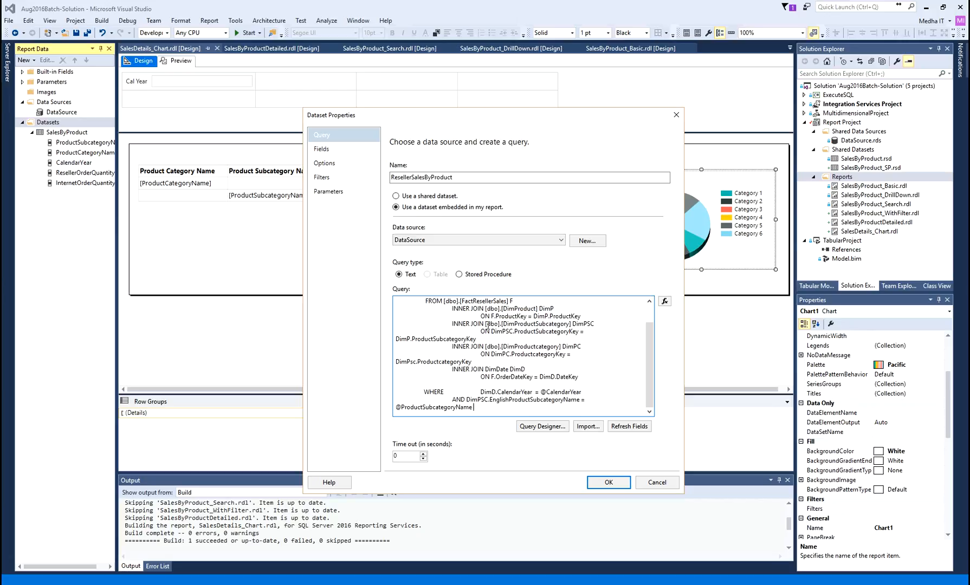
pyautogui.scroll(1, 651, 361)
pyautogui.click(626, 428)
# Review the dataset's fields, options and filters, and compare its query parameters with the query's WHERE clause
pyautogui.click(325, 148)
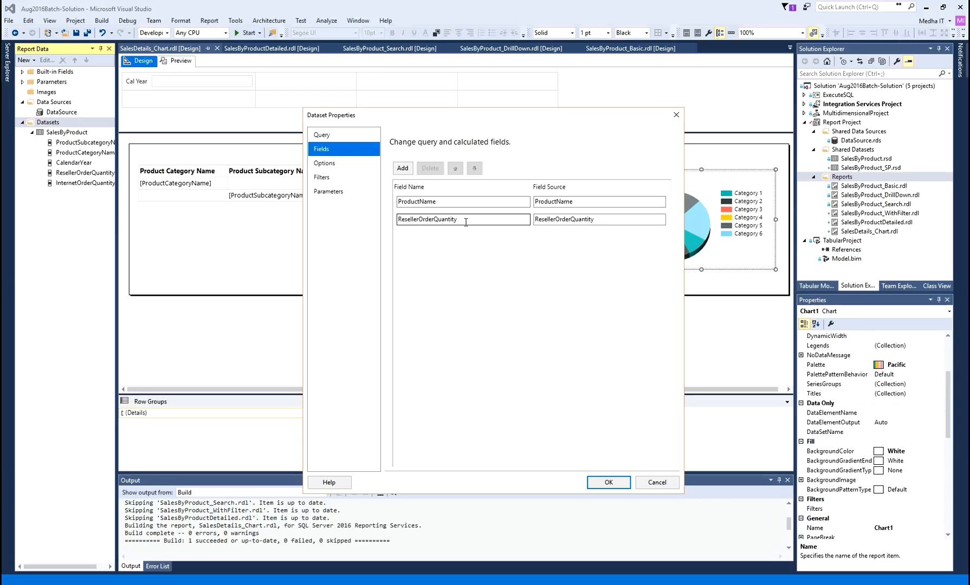
pyautogui.click(325, 163)
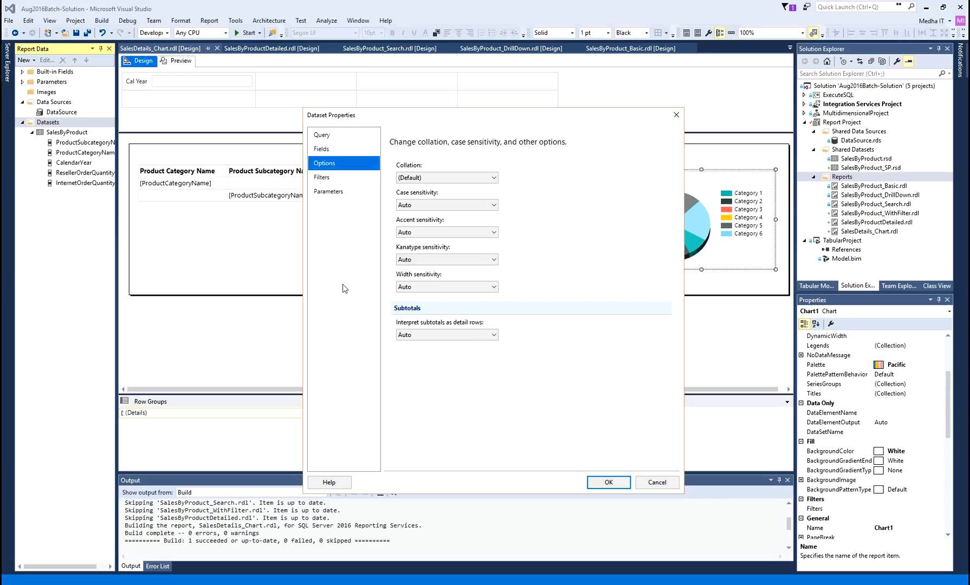
pyautogui.click(324, 178)
pyautogui.click(325, 192)
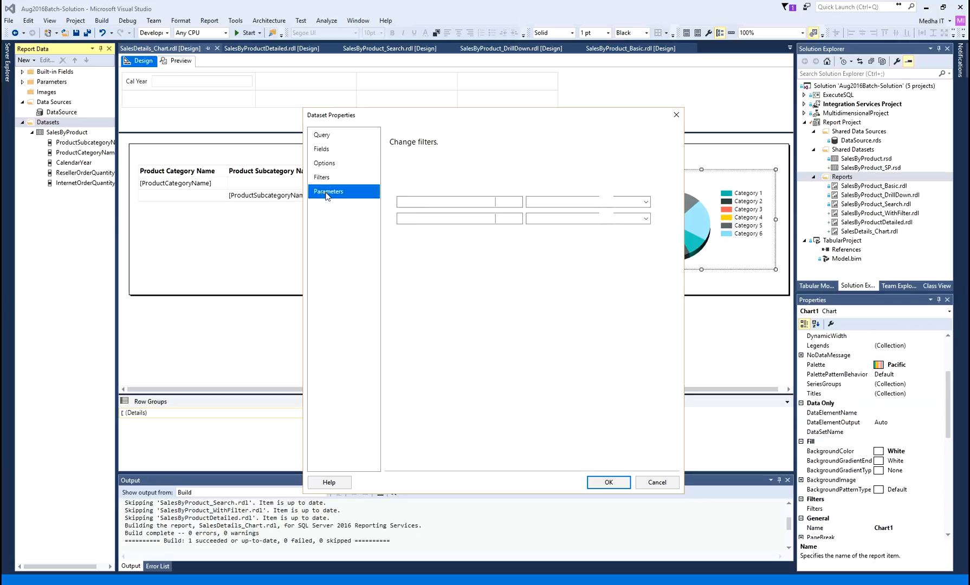
pyautogui.click(452, 201)
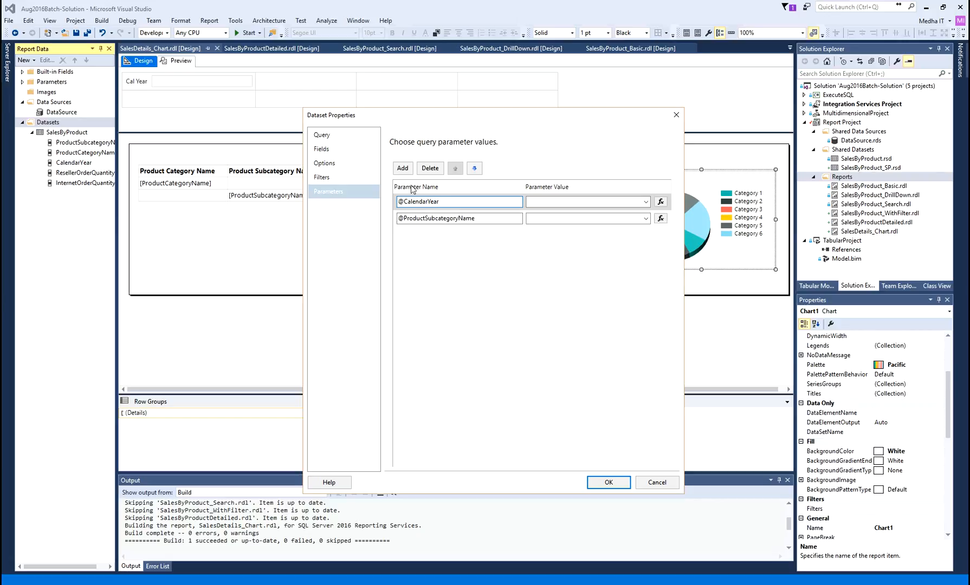
pyautogui.click(322, 135)
pyautogui.moveTo(556, 377); pyautogui.dragTo(508, 369)
pyautogui.click(325, 192)
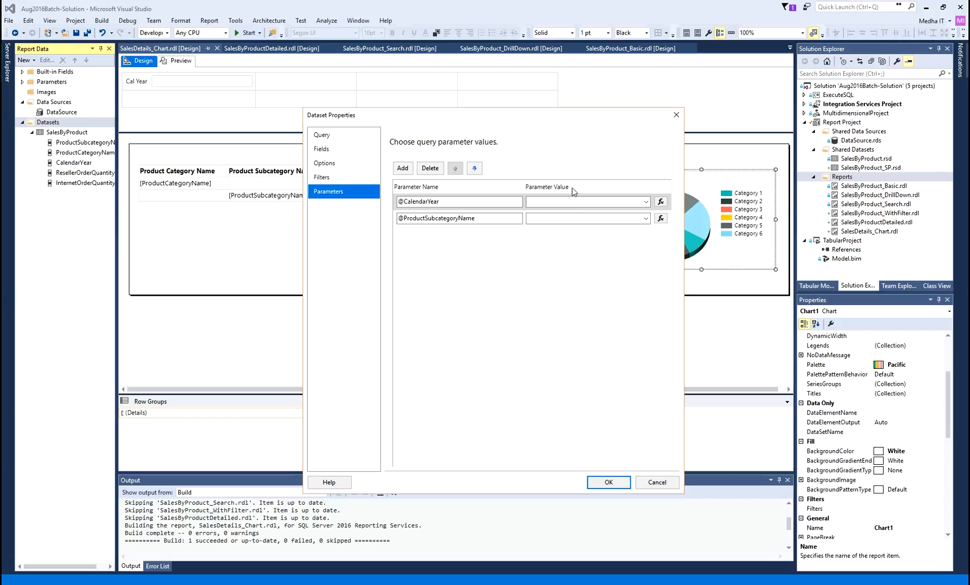
# Accept the ResellerSalesByProduct dataset and save the report
pyautogui.click(615, 482)
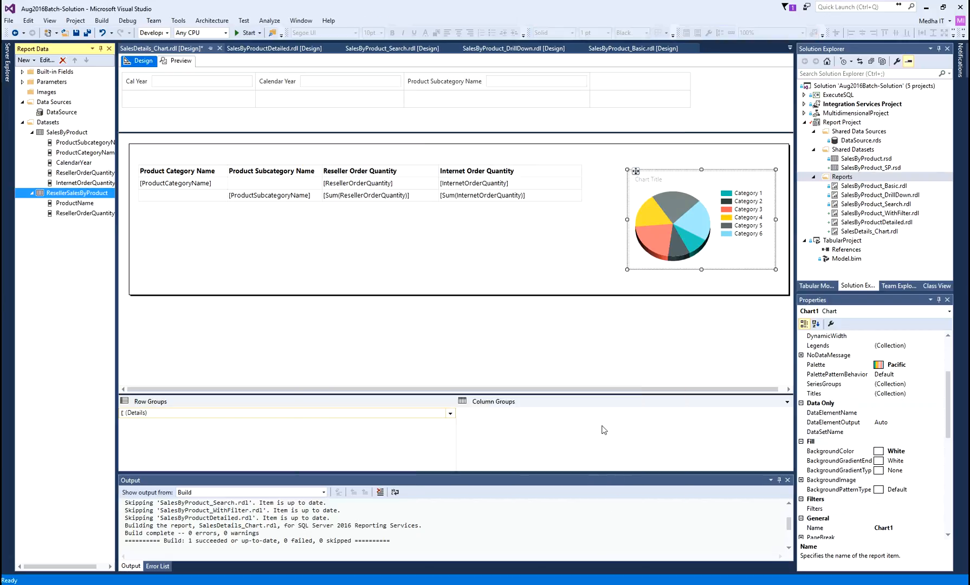
pyautogui.click(87, 32)
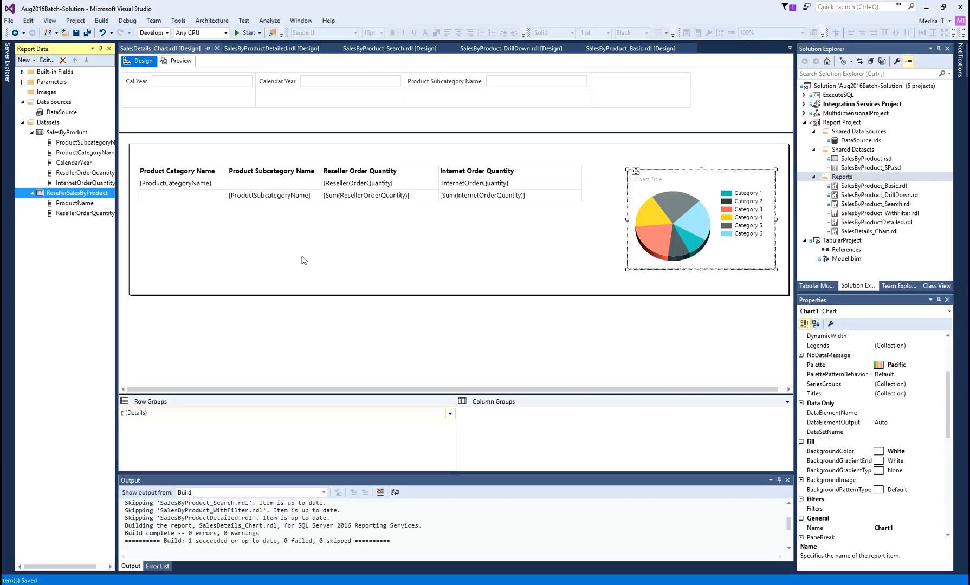
# Give the ProductSubcategoryName text box in the table a Go to report action that targets SalesDetails_Chart
pyautogui.rightClick(275, 198)
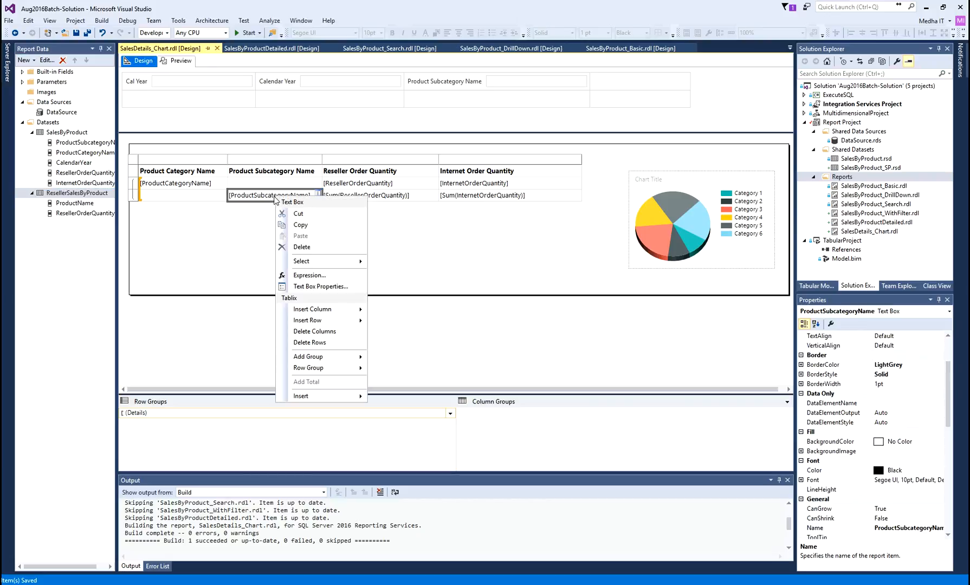
pyautogui.click(294, 288)
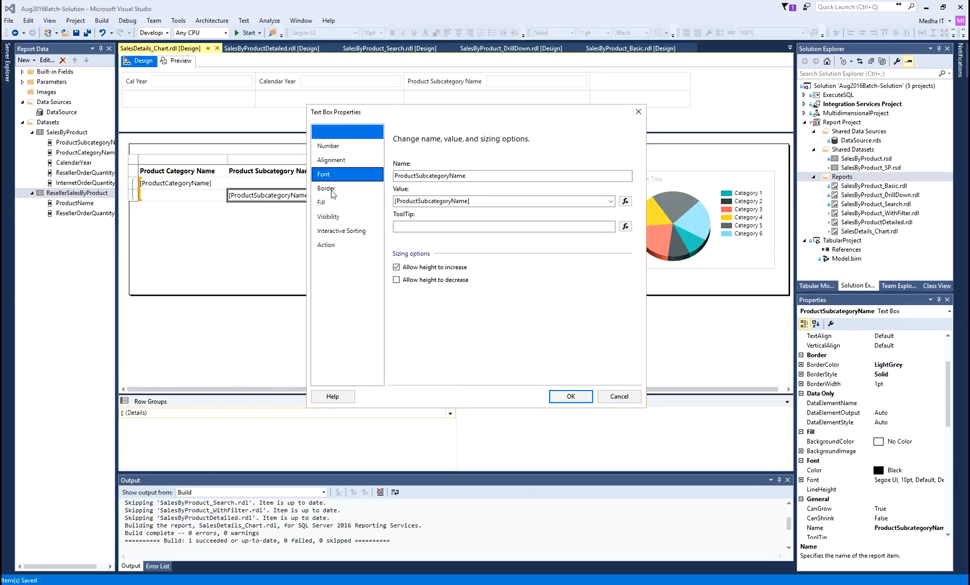
pyautogui.click(326, 246)
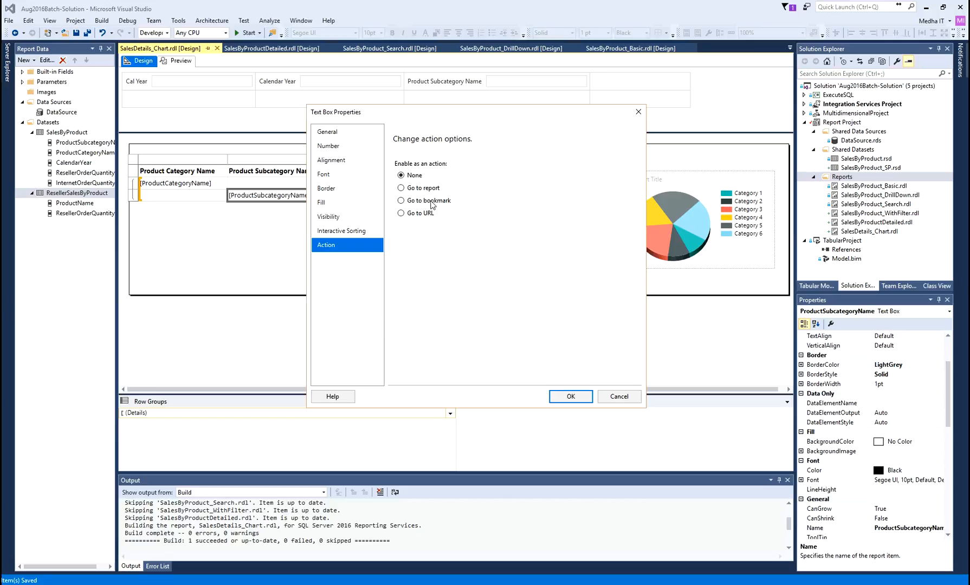
pyautogui.click(401, 188)
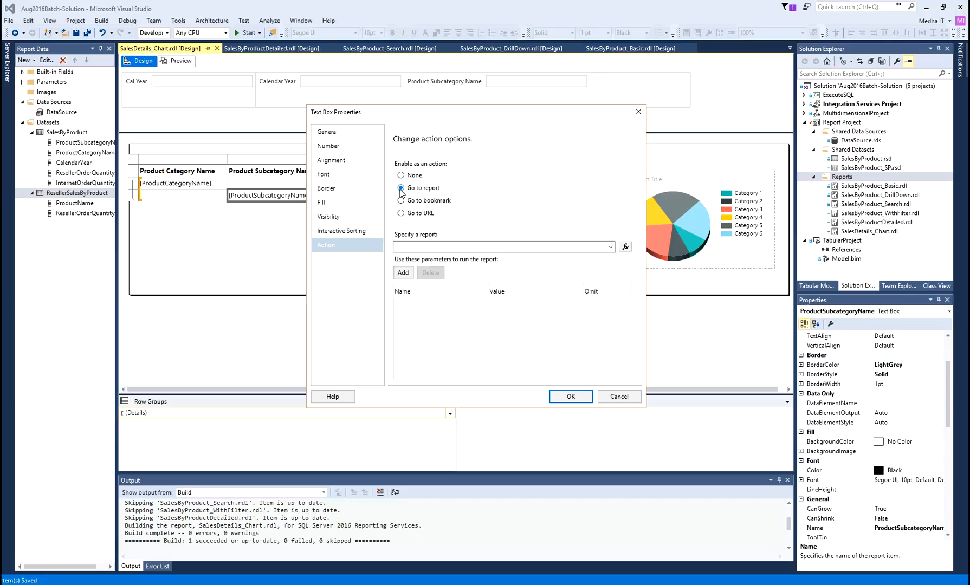
pyautogui.click(611, 247)
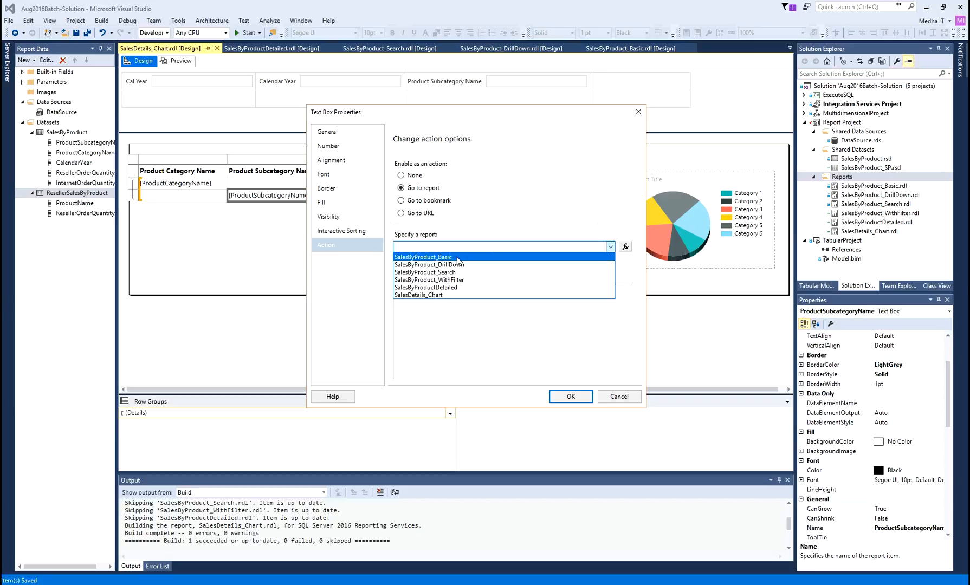
pyautogui.click(455, 295)
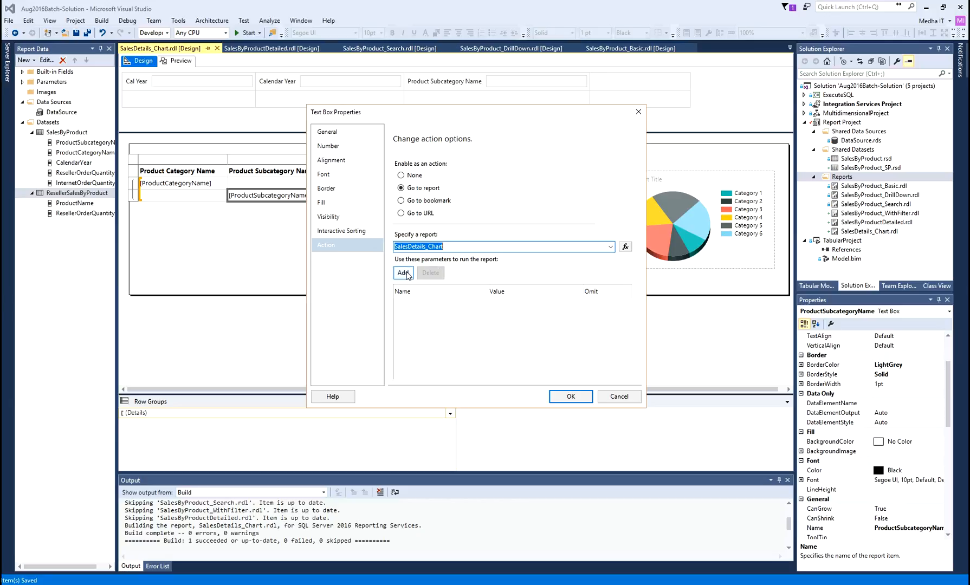
# Add the CalYear parameter to the report action with the value [CalendarYear]
pyautogui.click(404, 272)
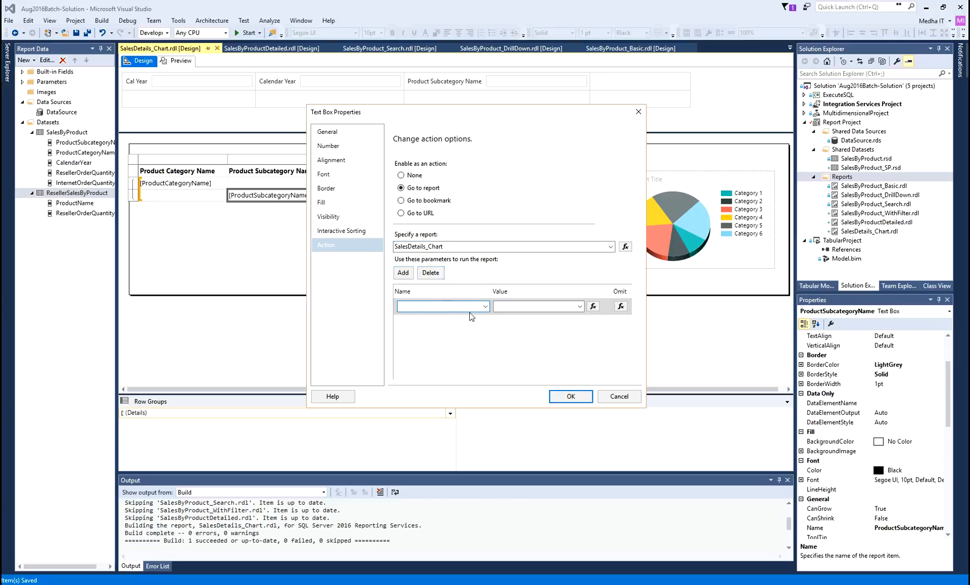
pyautogui.click(485, 306)
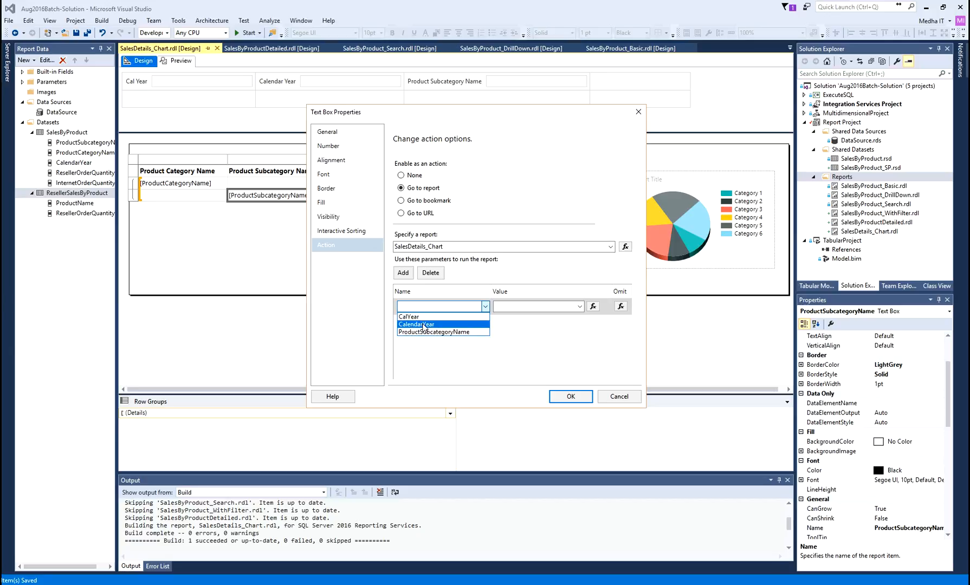
pyautogui.click(416, 316)
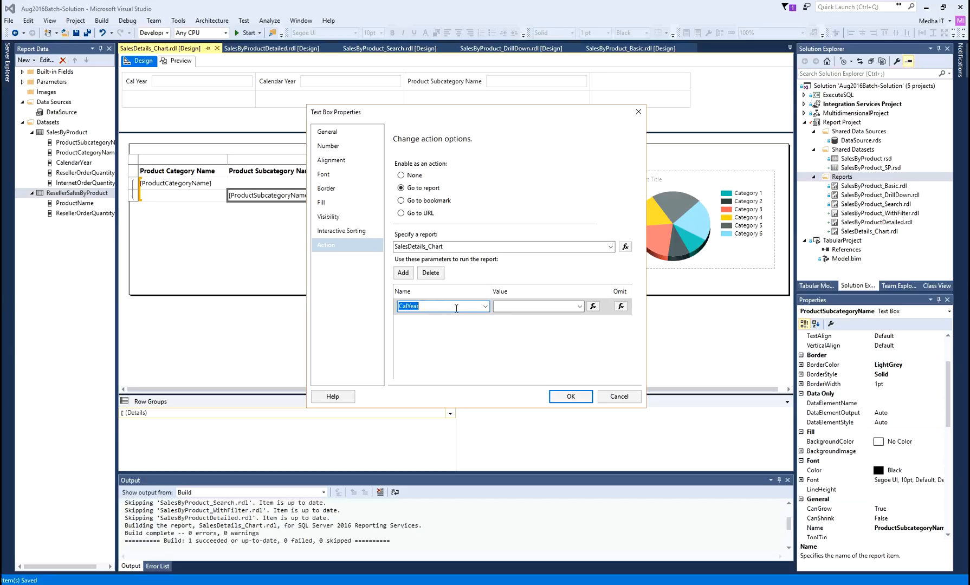
pyautogui.click(485, 306)
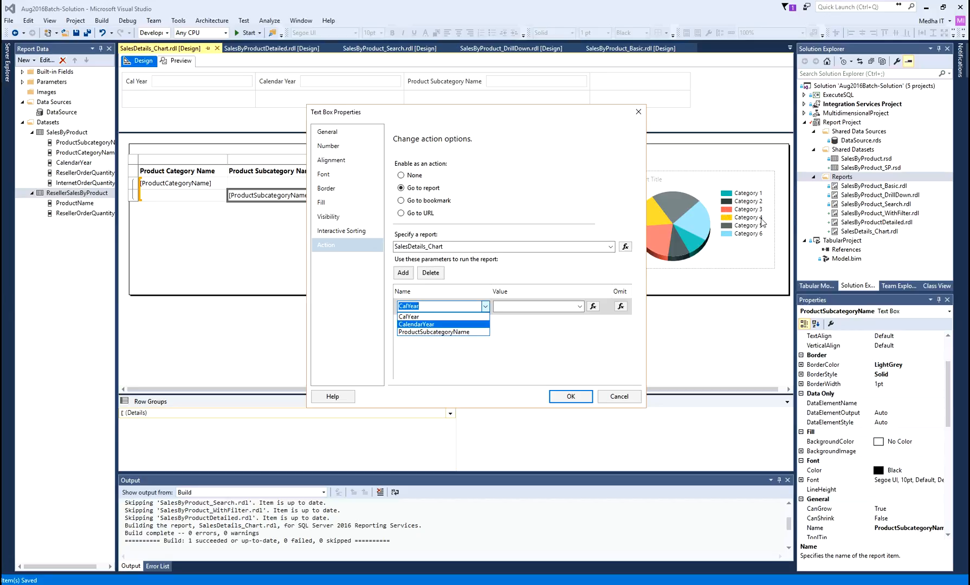
pyautogui.click(457, 308)
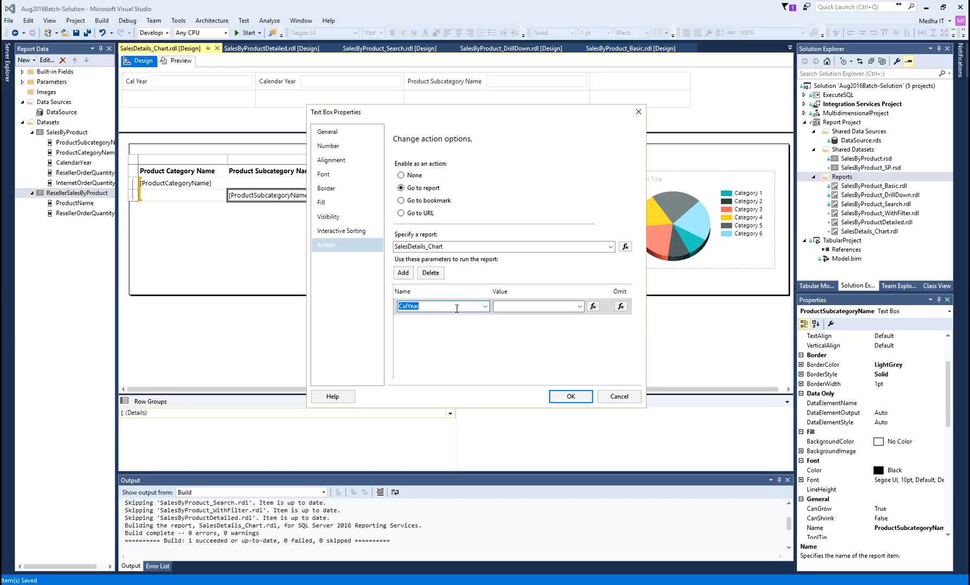
pyautogui.click(580, 307)
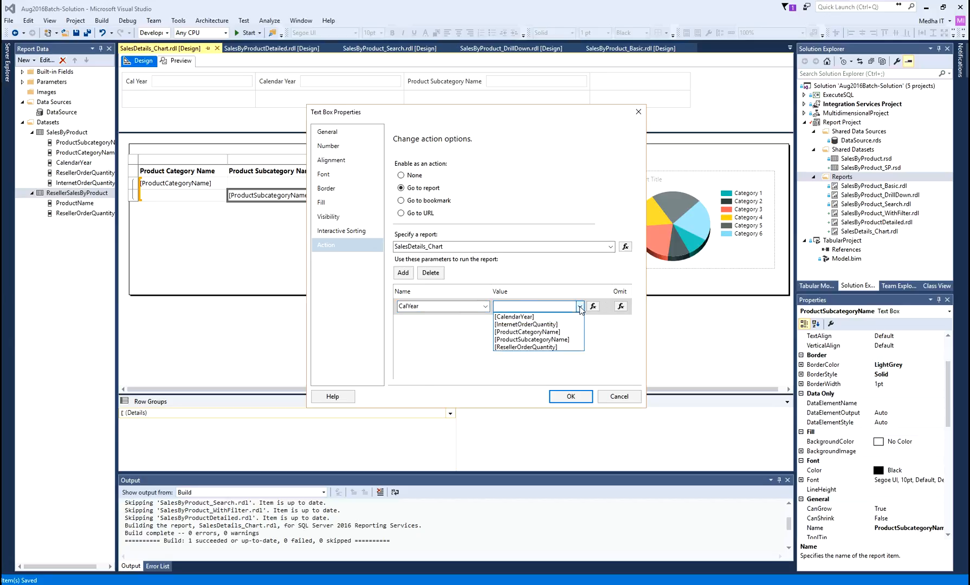
pyautogui.click(505, 318)
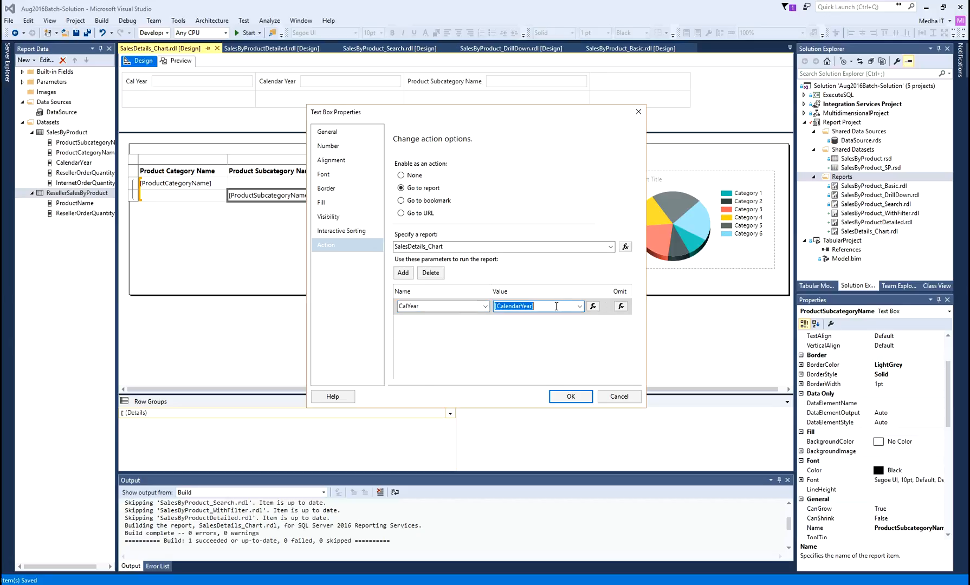
pyautogui.click(557, 306)
# Add the CalendarYear parameter as a second action parameter with the value [CalendarYear]
pyautogui.click(402, 273)
pyautogui.click(485, 323)
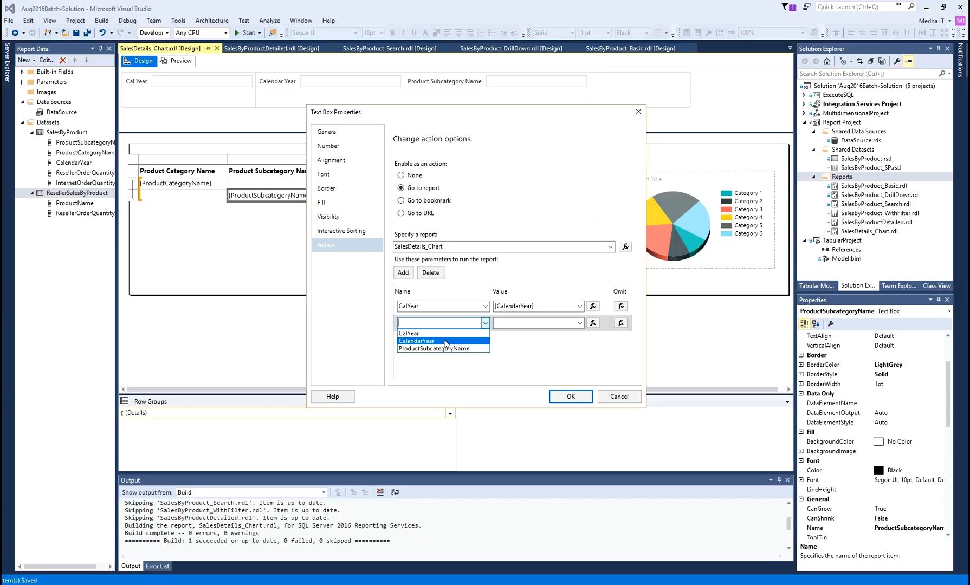
pyautogui.click(444, 341)
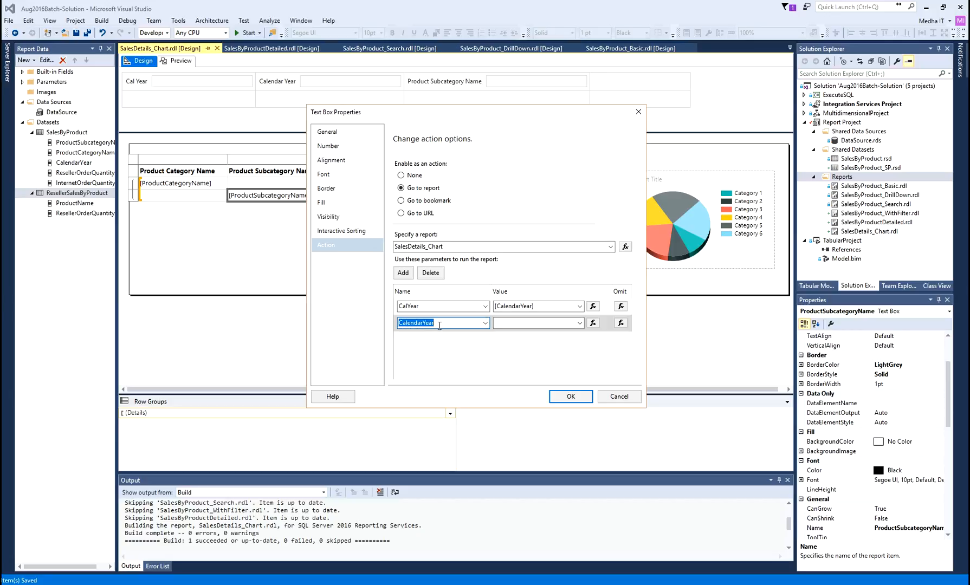
pyautogui.click(439, 324)
pyautogui.click(579, 323)
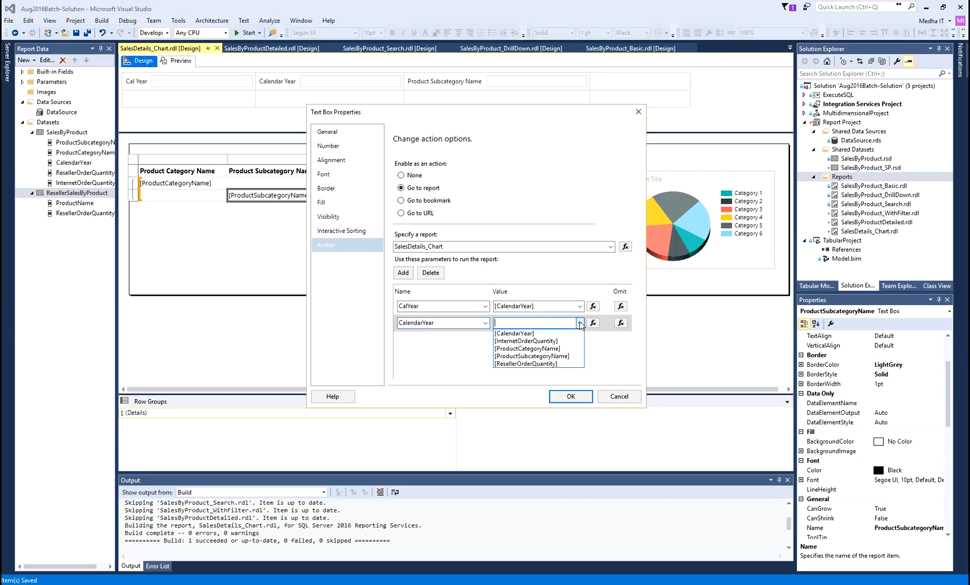
pyautogui.click(520, 334)
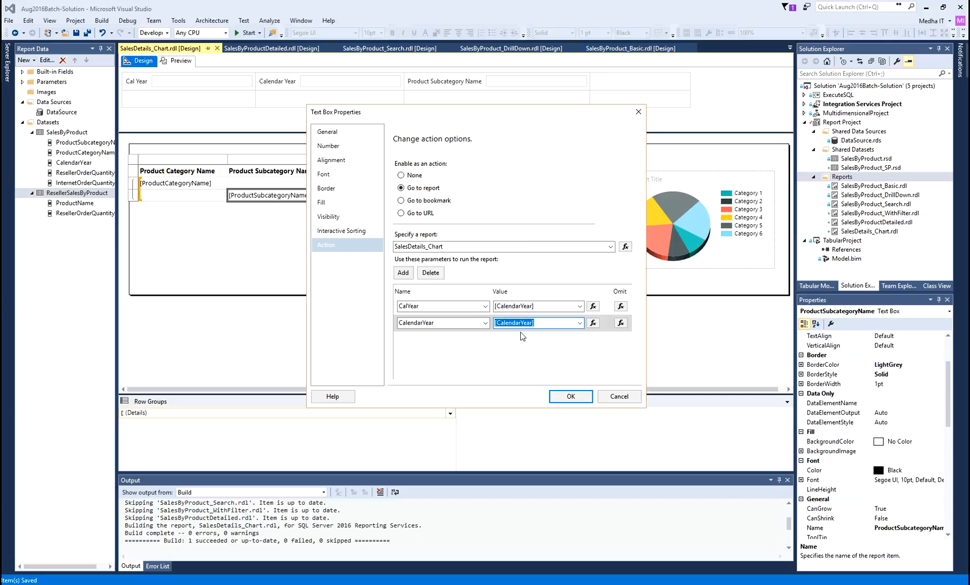
# Add the ProductSubcategoryName parameter as a third action parameter with the value [ProductSubcategoryName]
pyautogui.click(404, 274)
pyautogui.click(485, 340)
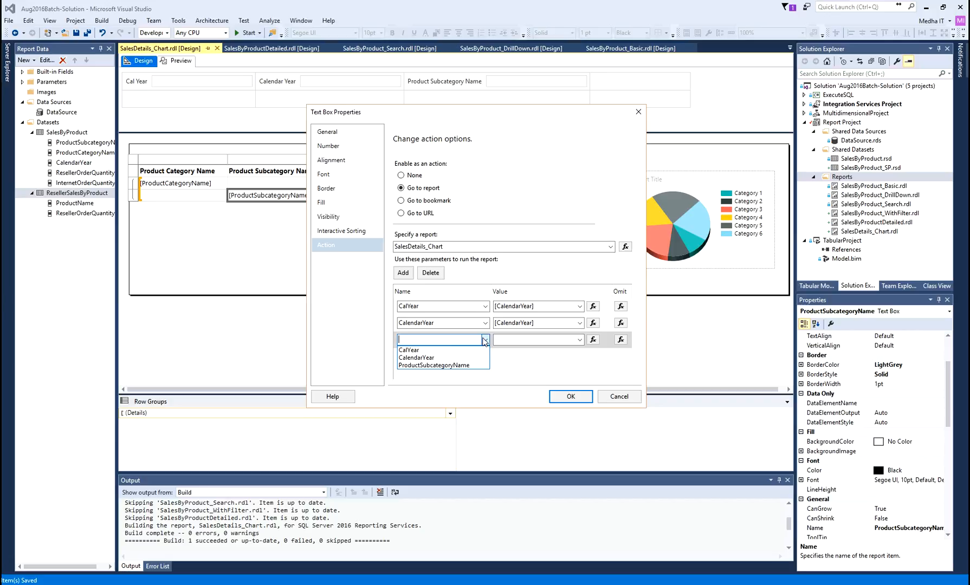
pyautogui.click(430, 366)
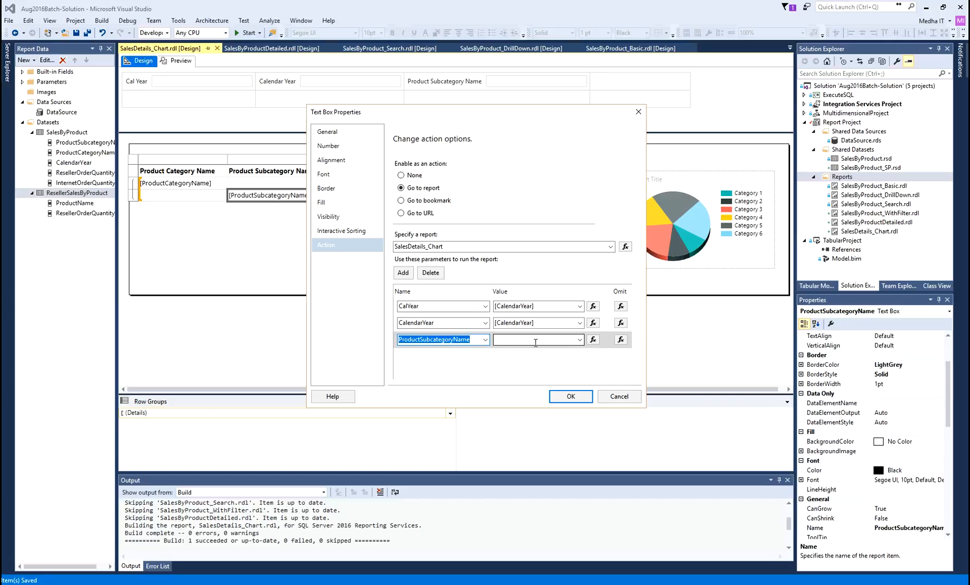
pyautogui.click(581, 341)
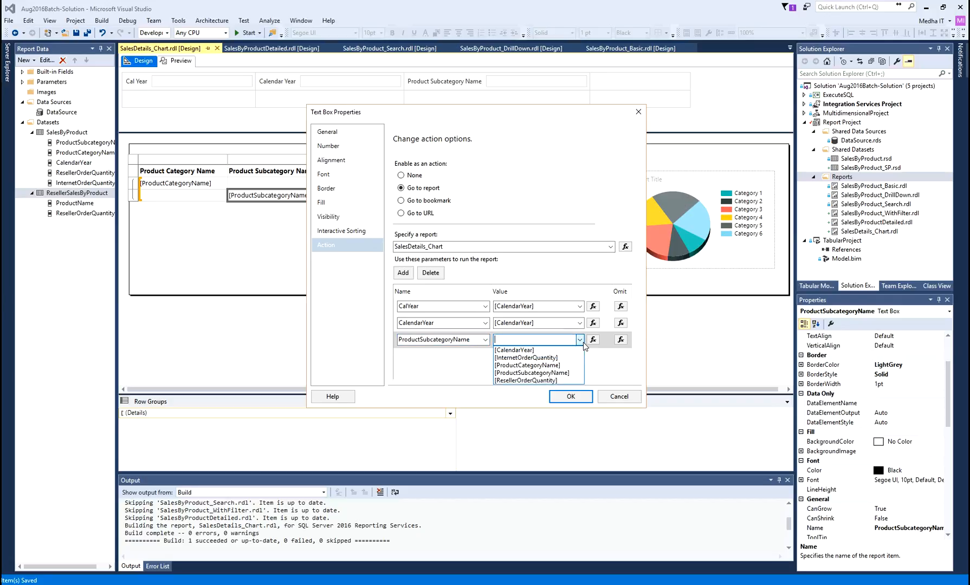
pyautogui.click(573, 373)
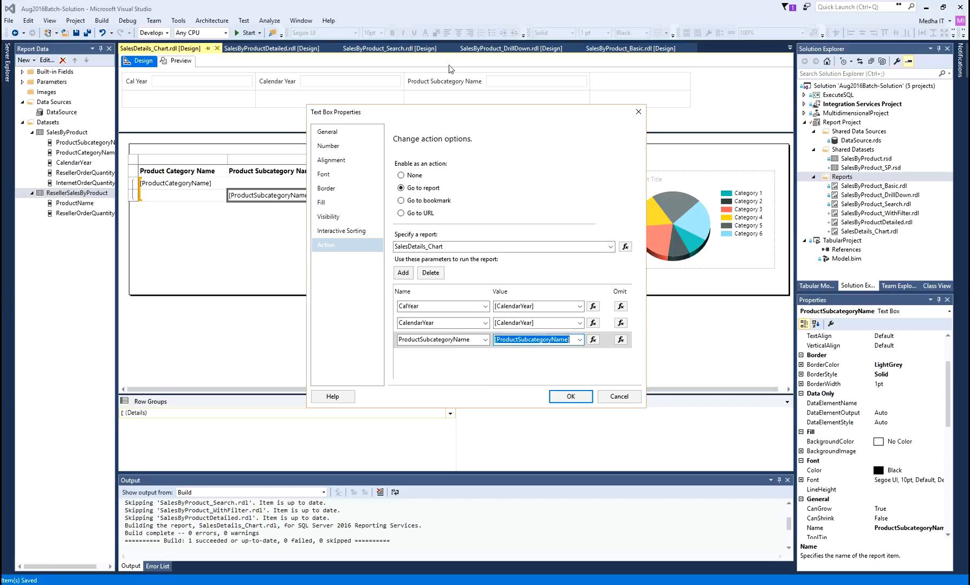
# Move the Text Box Properties dialog clear of the report design and compare its CalYear entry with the Cal Year report parameter
pyautogui.moveTo(442, 114); pyautogui.dragTo(400, 125)
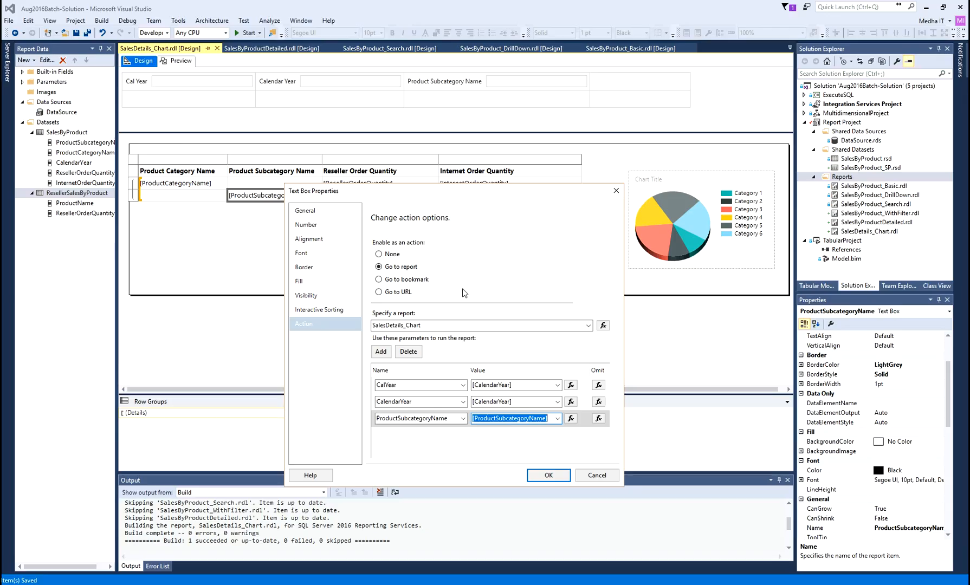
pyautogui.moveTo(381, 389)
pyautogui.mouseDown()
pyautogui.moveTo(407, 390)
pyautogui.moveTo(407, 378)
pyautogui.moveTo(360, 385)
pyautogui.moveTo(405, 391)
pyautogui.moveTo(275, 385)
pyautogui.moveTo(140, 181)
pyautogui.moveTo(137, 137)
pyautogui.moveTo(169, 84)
pyautogui.mouseUp()
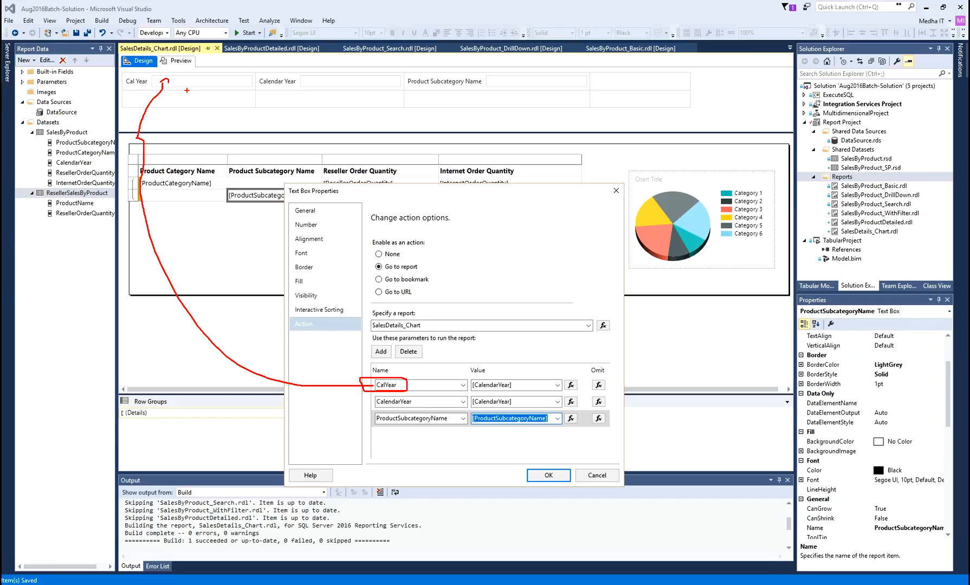
pyautogui.moveTo(376, 409)
pyautogui.mouseDown()
pyautogui.moveTo(423, 402)
pyautogui.moveTo(368, 394)
pyautogui.moveTo(379, 408)
pyautogui.moveTo(425, 406)
pyautogui.moveTo(619, 264)
pyautogui.moveTo(661, 254)
pyautogui.mouseUp()
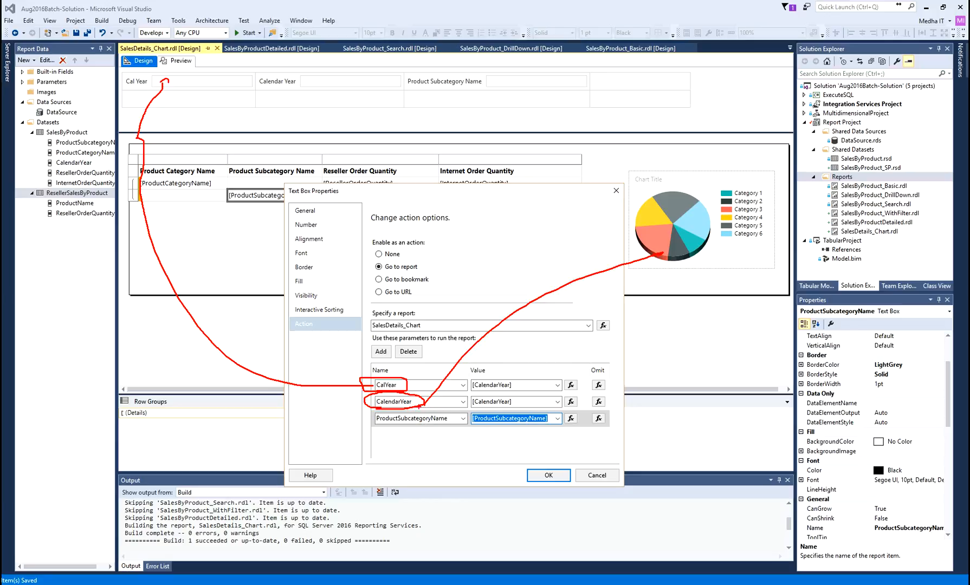
pyautogui.moveTo(451, 420)
pyautogui.mouseDown()
pyautogui.moveTo(491, 372)
pyautogui.moveTo(674, 245)
pyautogui.mouseUp()
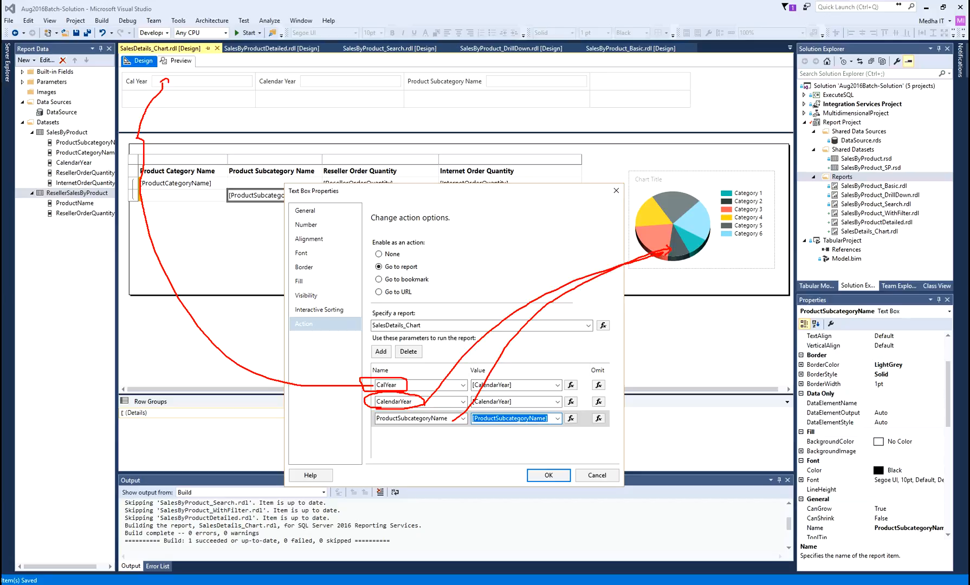
pyautogui.moveTo(428, 326)
pyautogui.mouseDown()
pyautogui.moveTo(368, 321)
pyautogui.moveTo(404, 334)
pyautogui.moveTo(426, 326)
pyautogui.mouseUp()
pyautogui.moveTo(368, 327)
pyautogui.mouseDown()
pyautogui.moveTo(349, 373)
pyautogui.moveTo(369, 384)
pyautogui.moveTo(367, 373)
pyautogui.mouseUp()
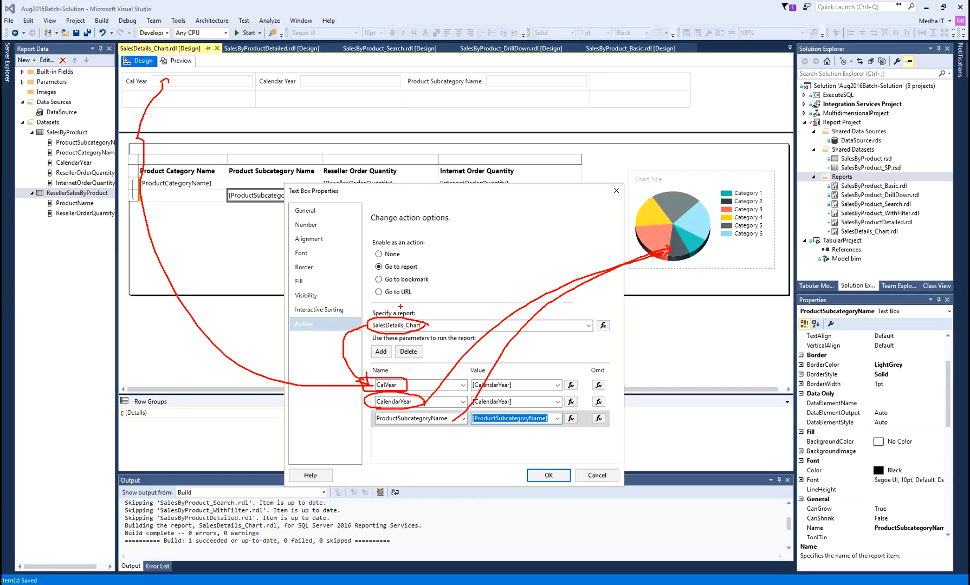
pyautogui.moveTo(224, 188)
pyautogui.mouseDown()
pyautogui.moveTo(221, 197)
pyautogui.moveTo(242, 205)
pyautogui.moveTo(264, 200)
pyautogui.moveTo(224, 187)
pyautogui.mouseUp()
pyautogui.moveTo(176, 79)
pyautogui.mouseDown()
pyautogui.moveTo(119, 77)
pyautogui.moveTo(135, 90)
pyautogui.moveTo(234, 93)
pyautogui.moveTo(255, 80)
pyautogui.moveTo(147, 74)
pyautogui.mouseUp()
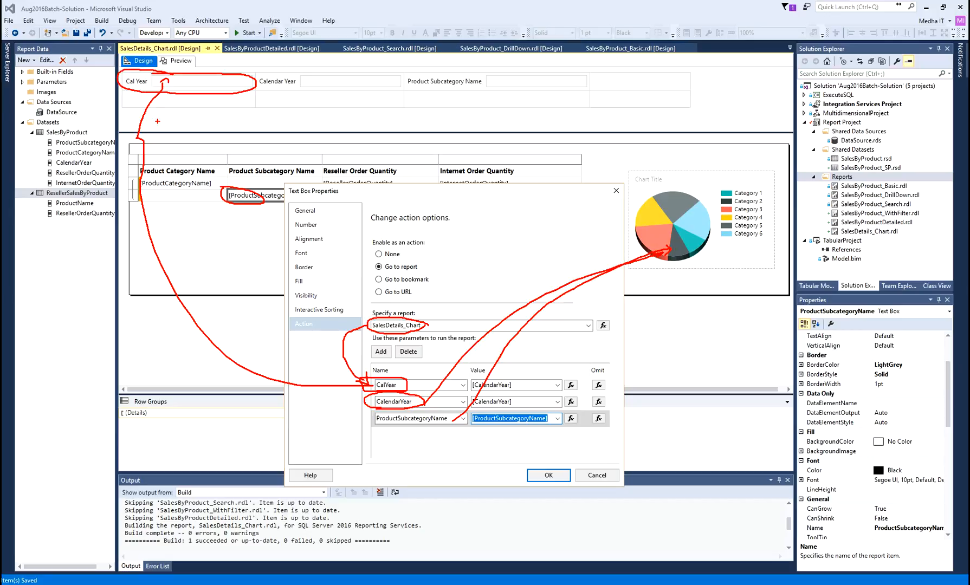
pyautogui.moveTo(376, 388); pyautogui.dragTo(548, 391)
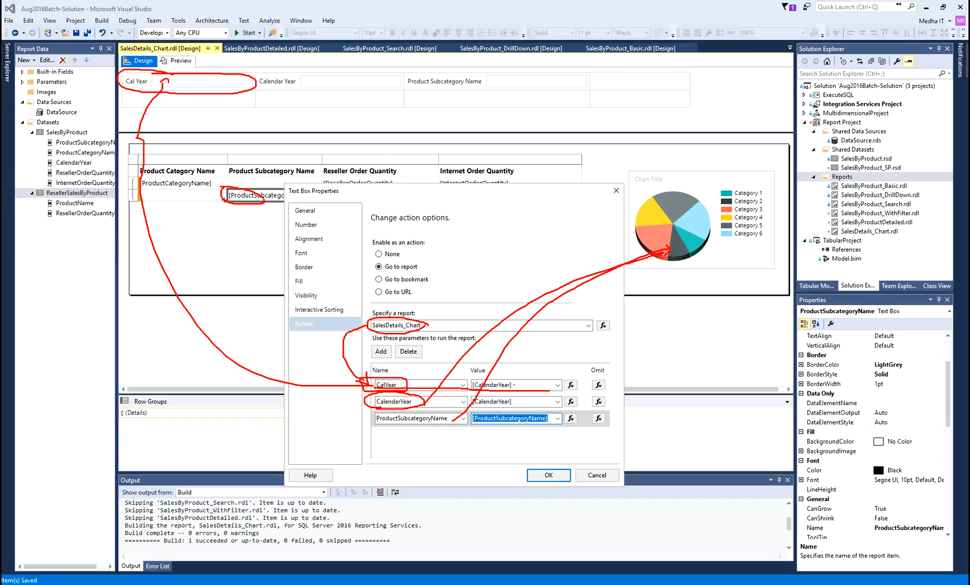
pyautogui.moveTo(517, 386); pyautogui.dragTo(540, 371)
pyautogui.moveTo(515, 381)
pyautogui.mouseDown()
pyautogui.moveTo(471, 374)
pyautogui.moveTo(461, 386)
pyautogui.moveTo(513, 388)
pyautogui.moveTo(407, 375)
pyautogui.mouseUp()
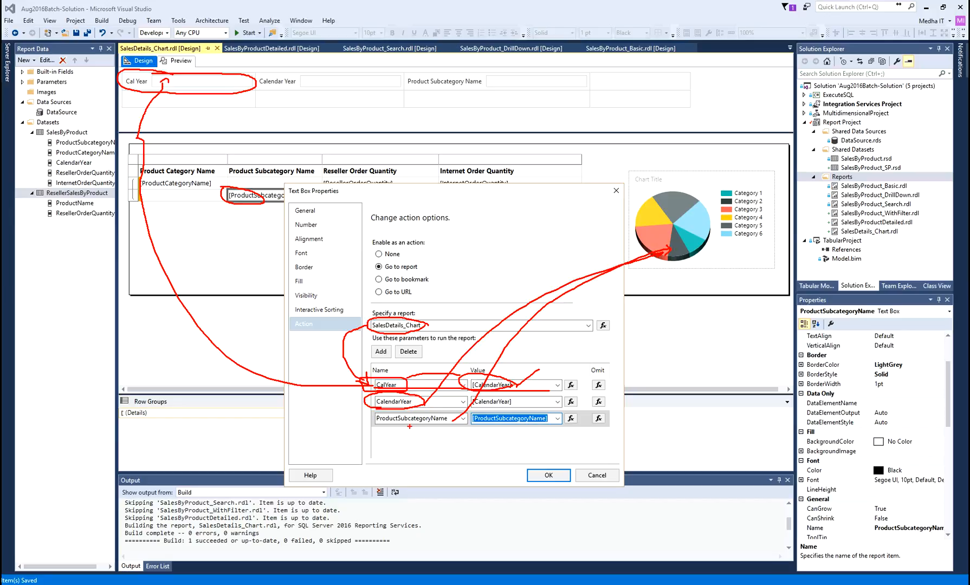
pyautogui.moveTo(470, 405)
pyautogui.mouseDown()
pyautogui.moveTo(518, 396)
pyautogui.moveTo(426, 398)
pyautogui.mouseUp()
pyautogui.moveTo(684, 275); pyautogui.dragTo(721, 269)
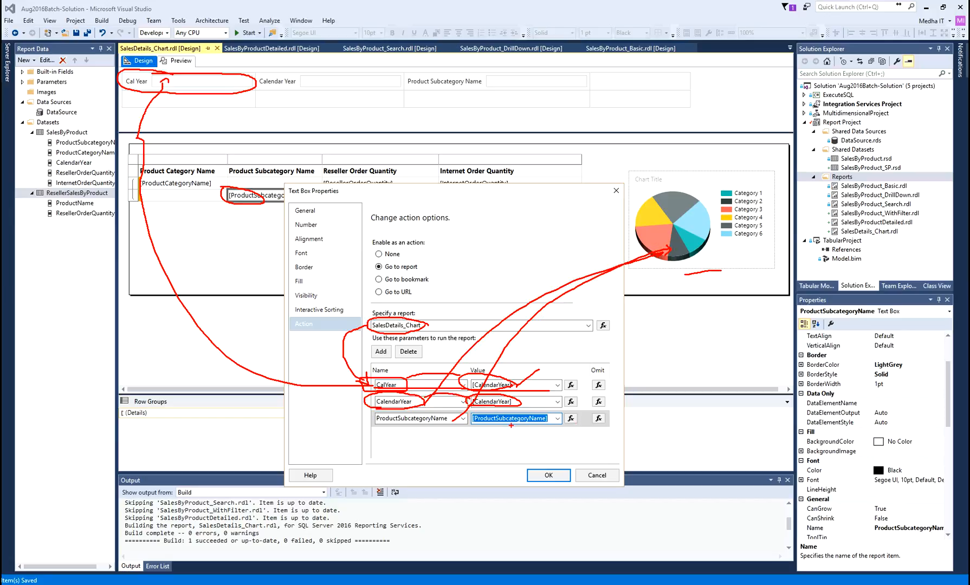
pyautogui.moveTo(480, 424); pyautogui.dragTo(531, 426)
pyautogui.moveTo(232, 209)
pyautogui.mouseDown()
pyautogui.moveTo(266, 209)
pyautogui.moveTo(289, 244)
pyautogui.mouseUp()
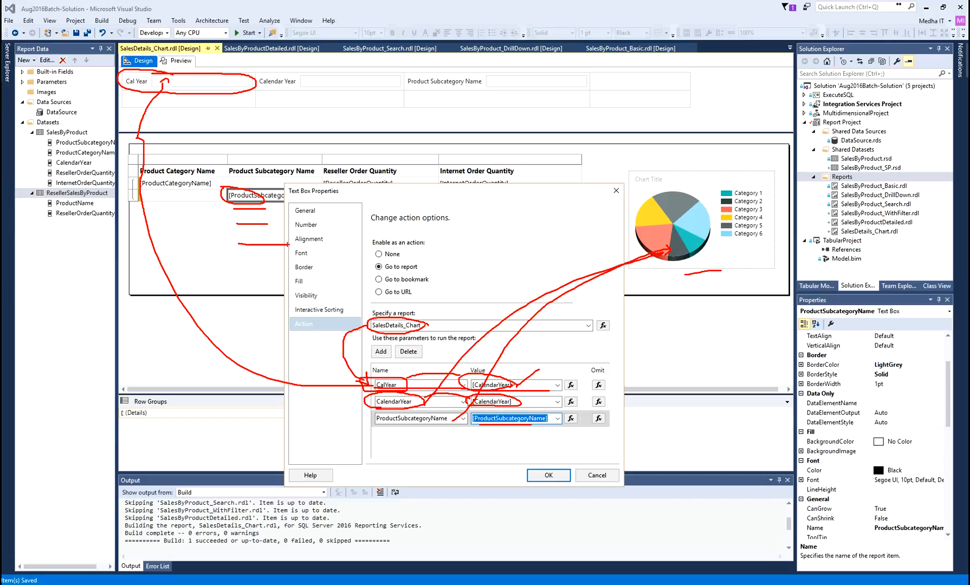
pyautogui.moveTo(238, 263)
pyautogui.mouseDown()
pyautogui.moveTo(286, 263)
pyautogui.moveTo(289, 282)
pyautogui.mouseUp()
pyautogui.press('Escape')
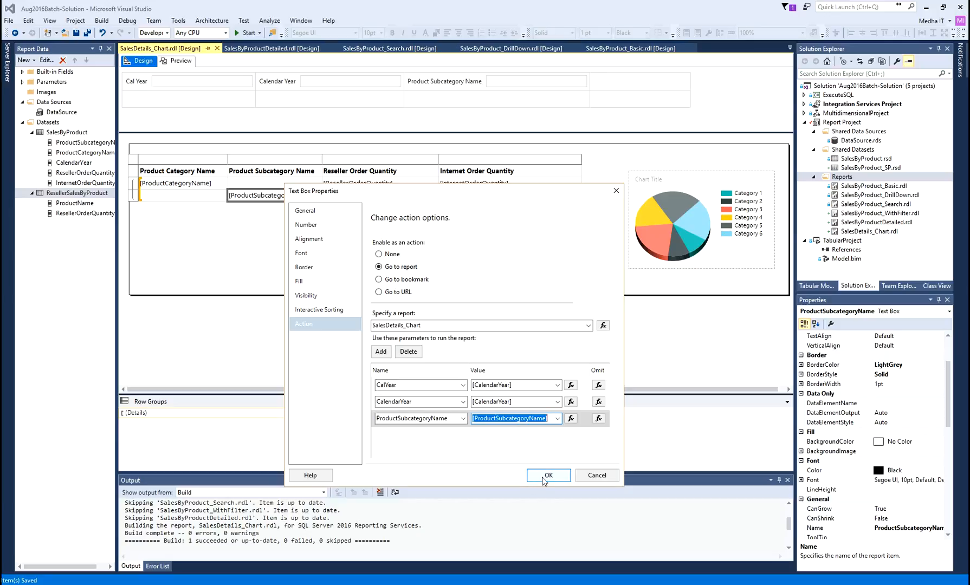
# Apply the product subcategory text box's report action, then save the report and preview it
pyautogui.click(547, 476)
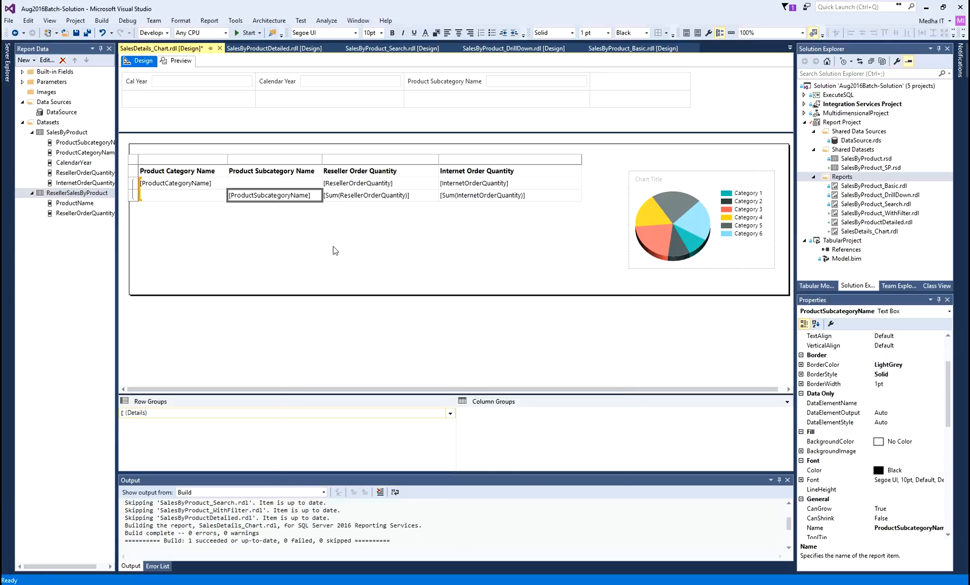
pyautogui.click(88, 32)
pyautogui.click(179, 61)
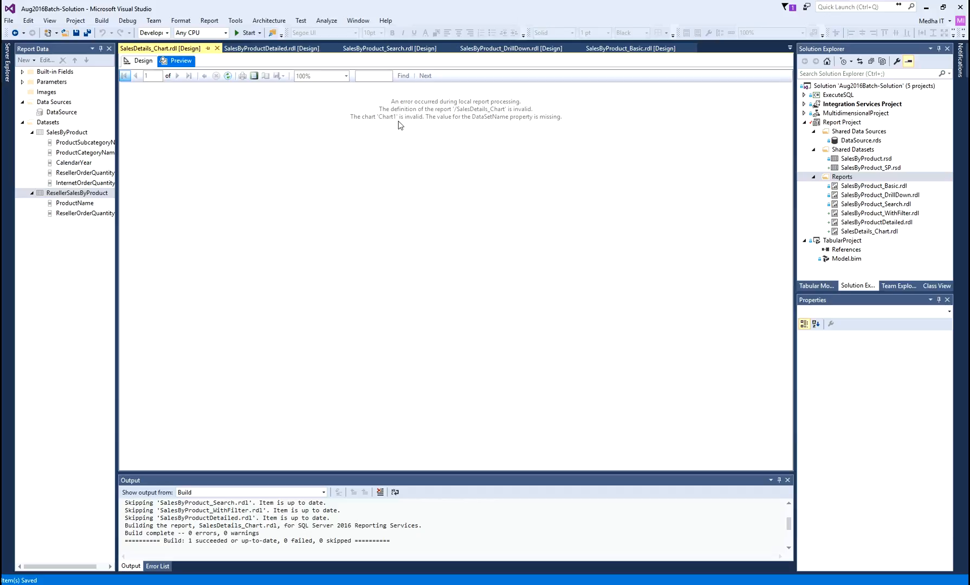
# Return to the report design and widen the design area until the pie chart's Chart Data pane is fully visible
pyautogui.click(139, 62)
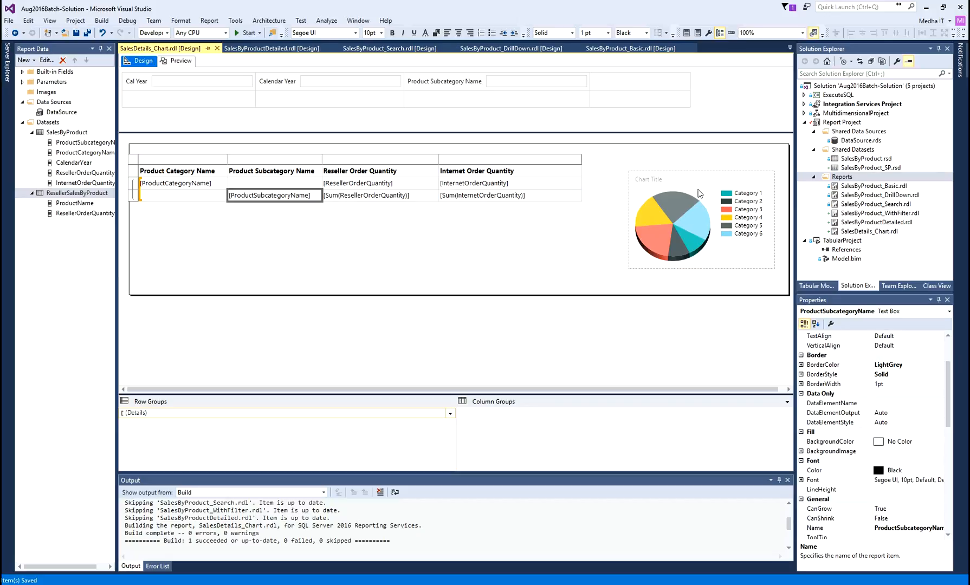
pyautogui.click(717, 183)
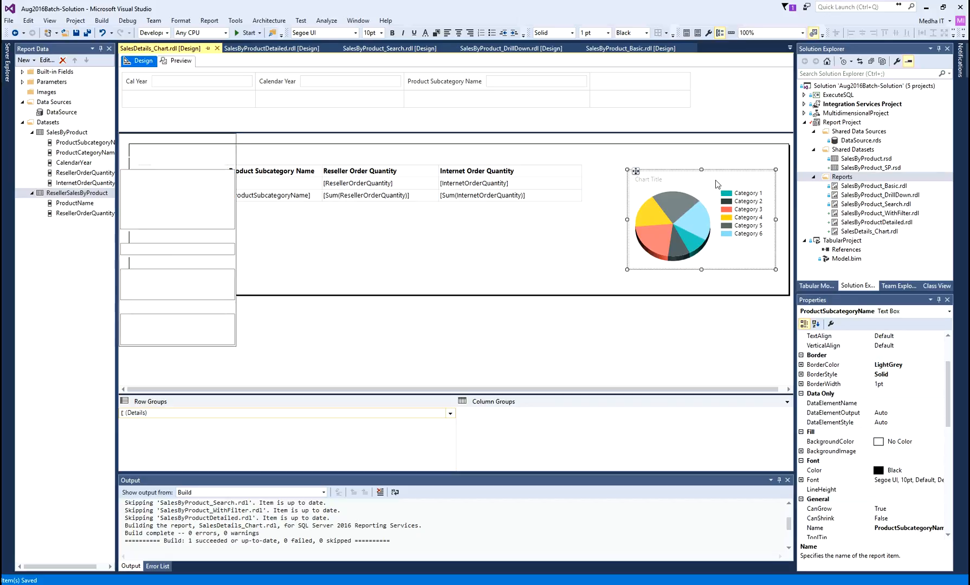
pyautogui.rightClick(716, 183)
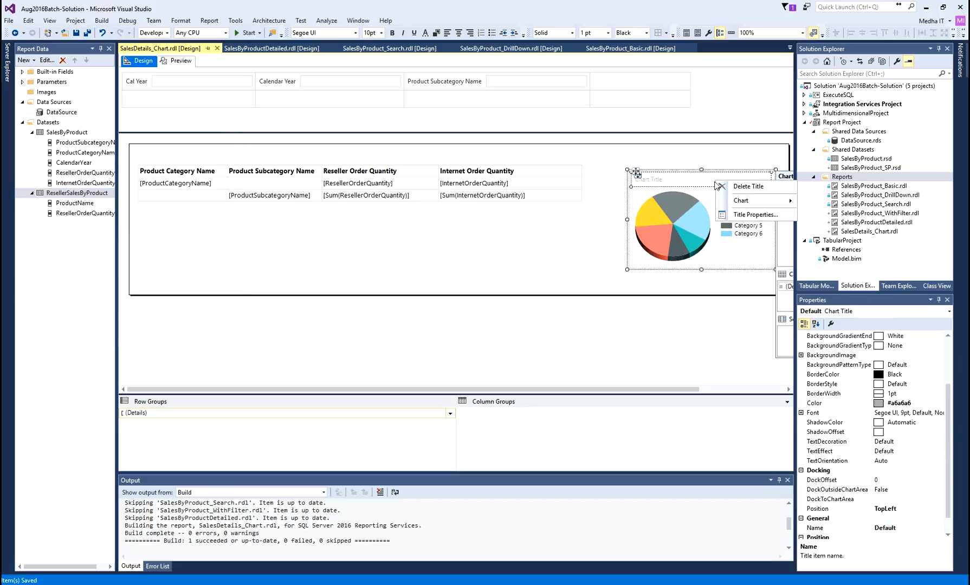
pyautogui.click(682, 180)
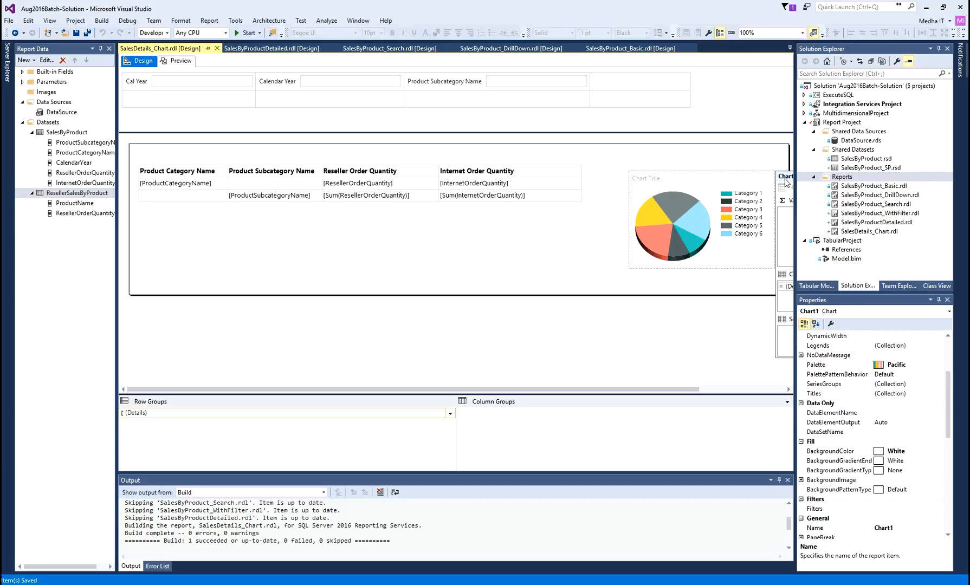
pyautogui.moveTo(796, 168); pyautogui.dragTo(926, 167)
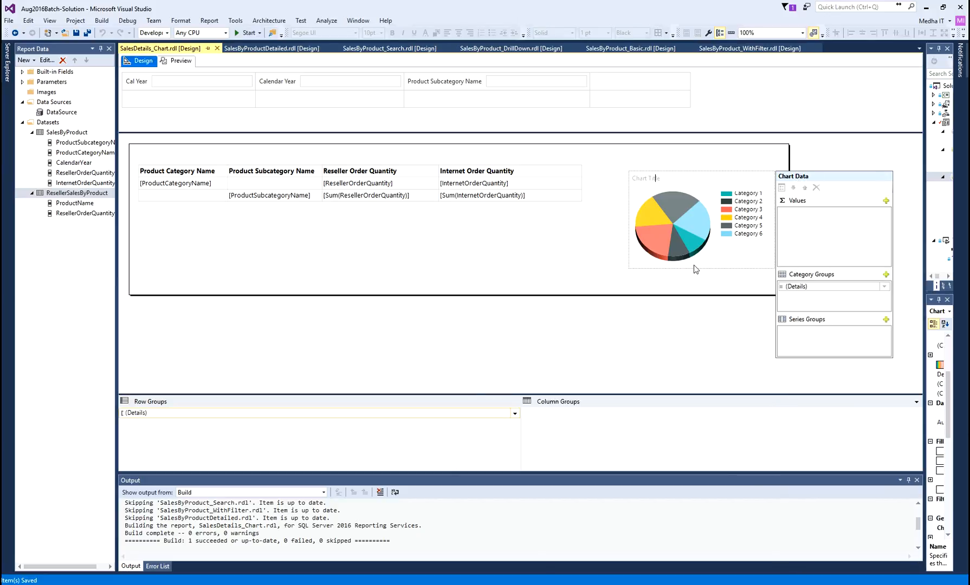
pyautogui.click(695, 285)
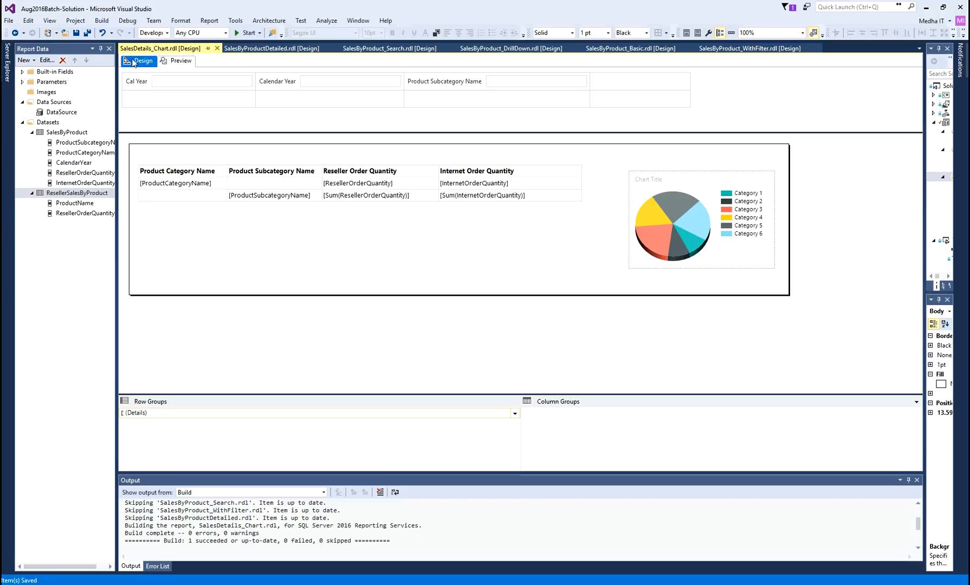
# Set the pie chart's dataset to ResellerSalesByProduct in its chart properties
pyautogui.rightClick(671, 187)
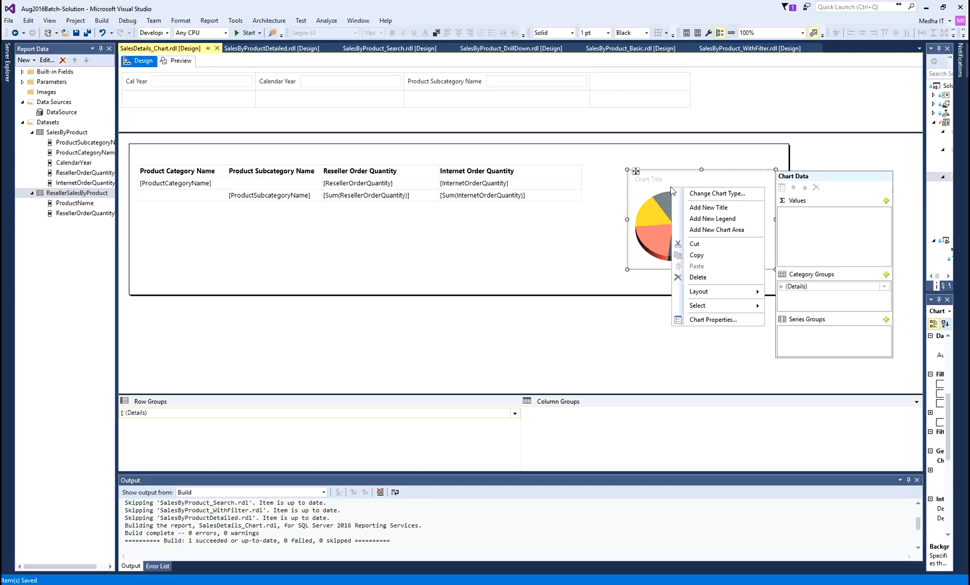
pyautogui.click(701, 322)
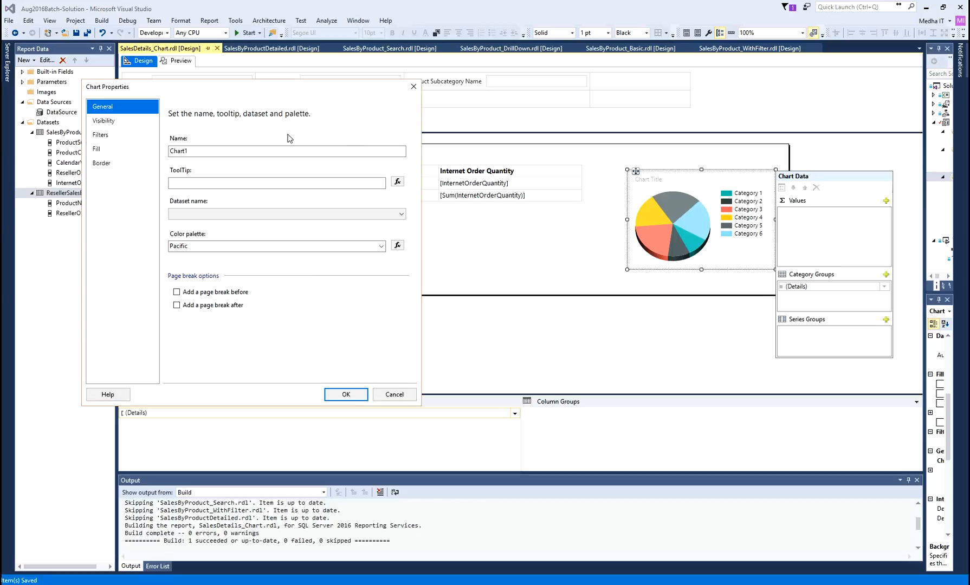
pyautogui.moveTo(232, 91); pyautogui.dragTo(370, 236)
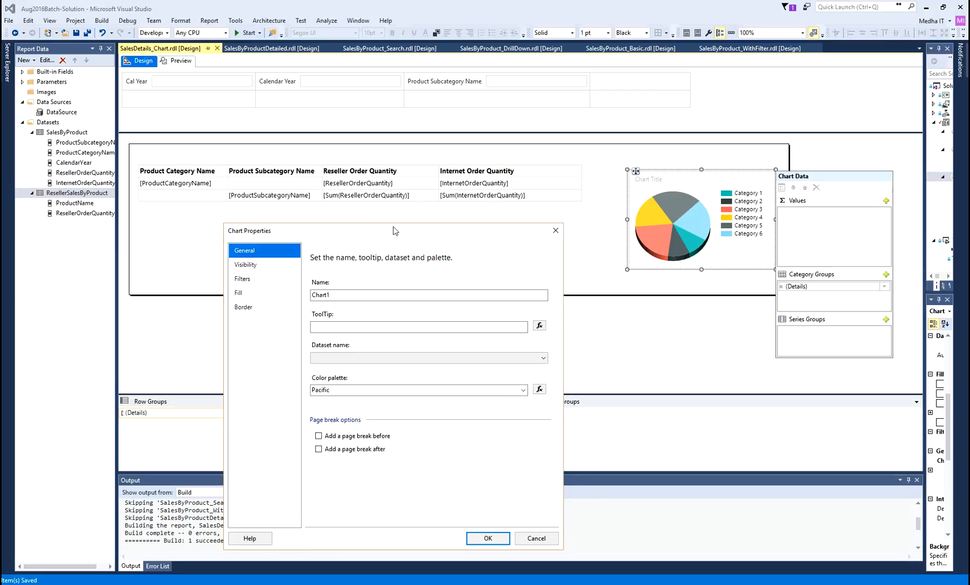
pyautogui.moveTo(388, 235); pyautogui.dragTo(418, 197)
pyautogui.click(401, 258)
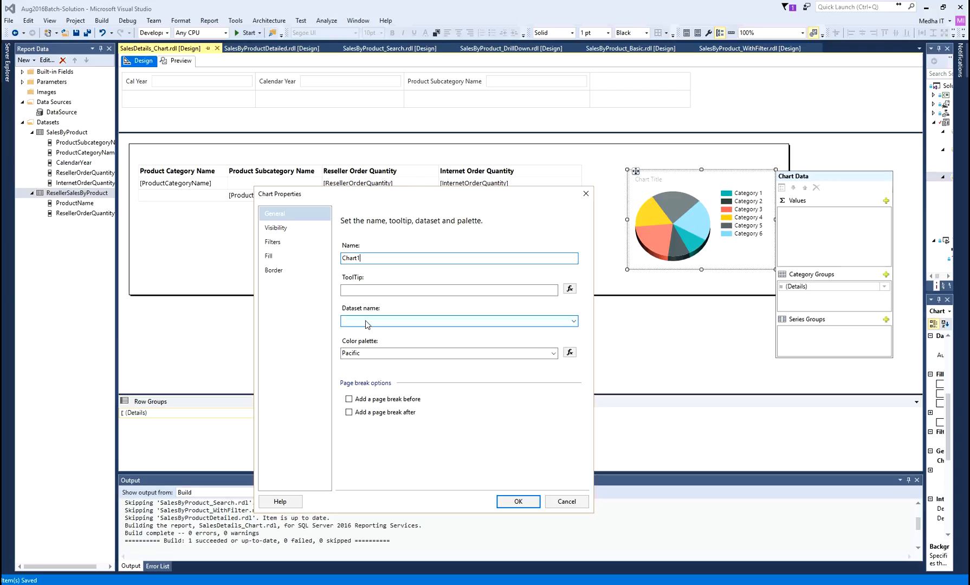
pyautogui.click(366, 321)
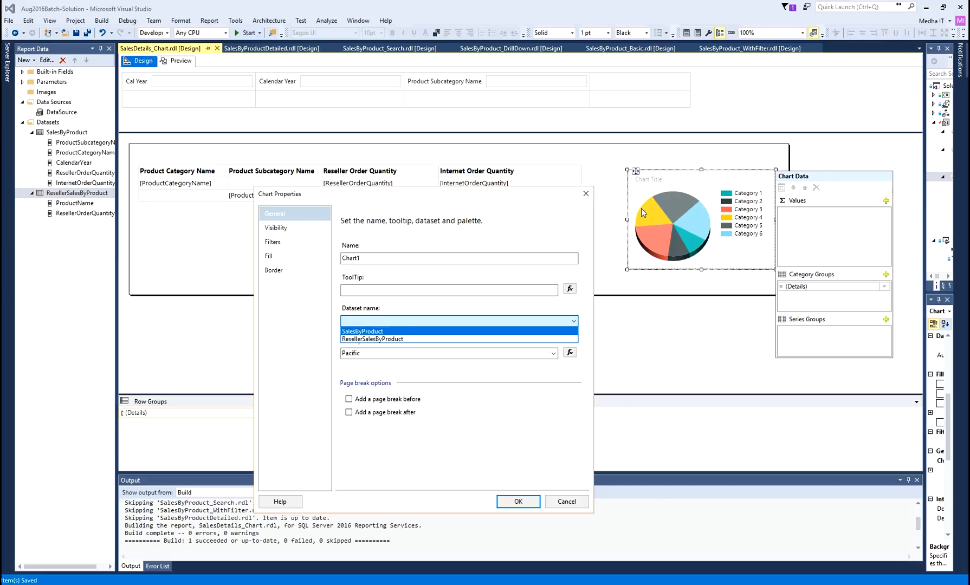
pyautogui.click(361, 340)
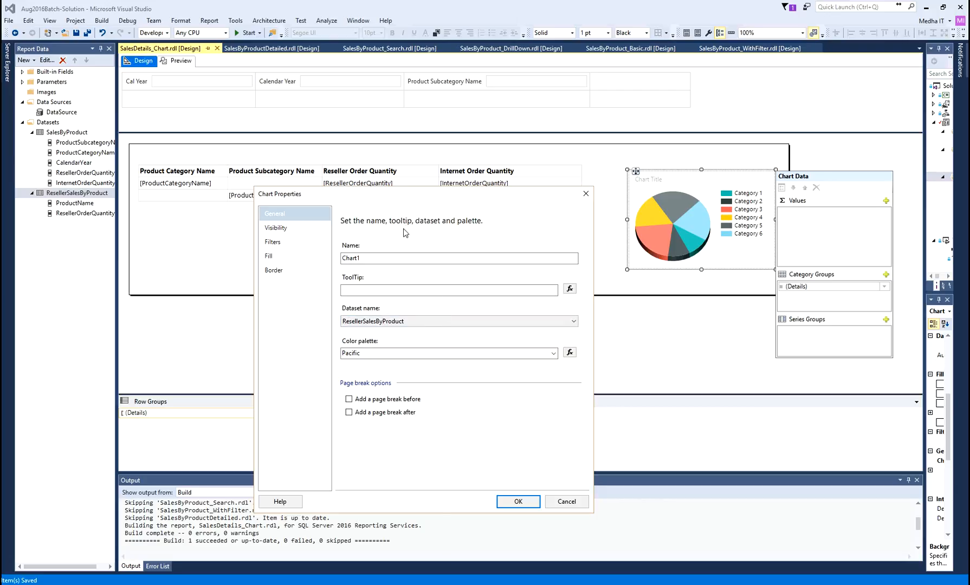
# Review the pie chart's visibility, filter, fill and border options, and apply the chart properties
pyautogui.click(276, 229)
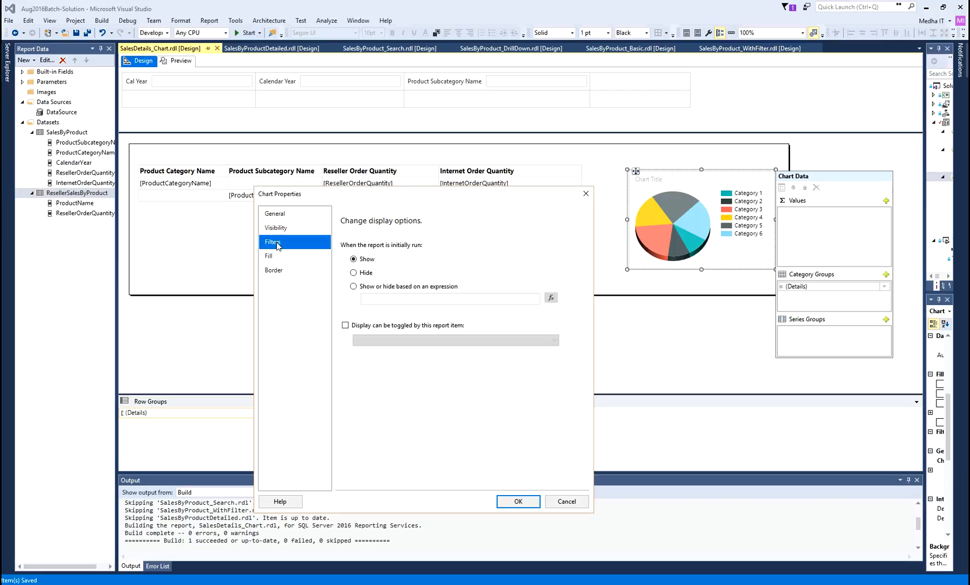
pyautogui.click(276, 243)
pyautogui.click(275, 229)
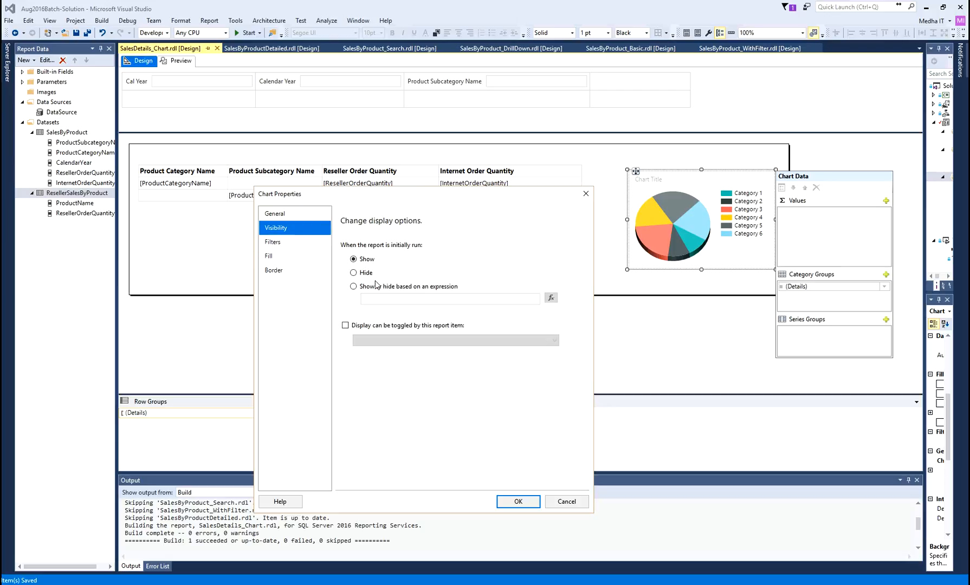
pyautogui.click(271, 242)
pyautogui.click(266, 260)
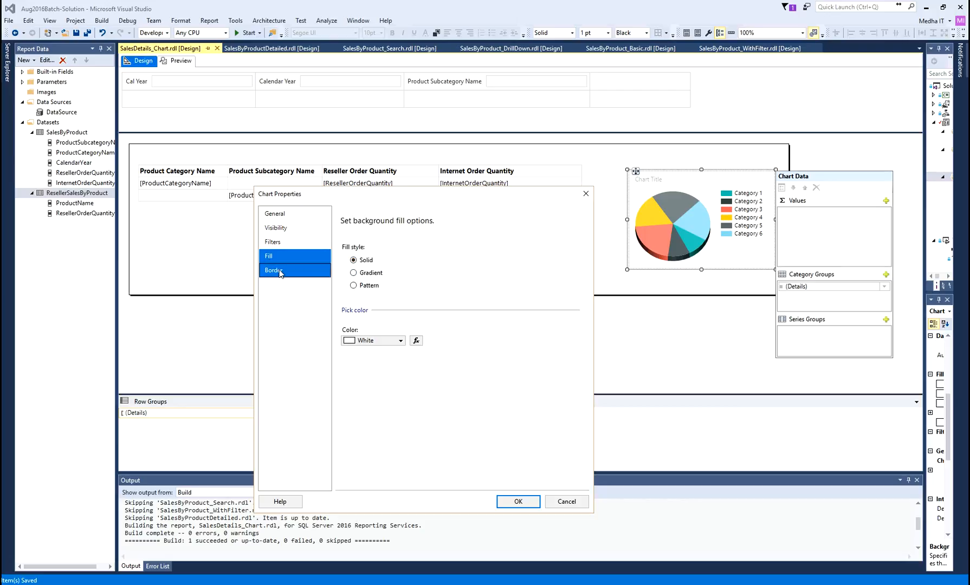
pyautogui.click(278, 271)
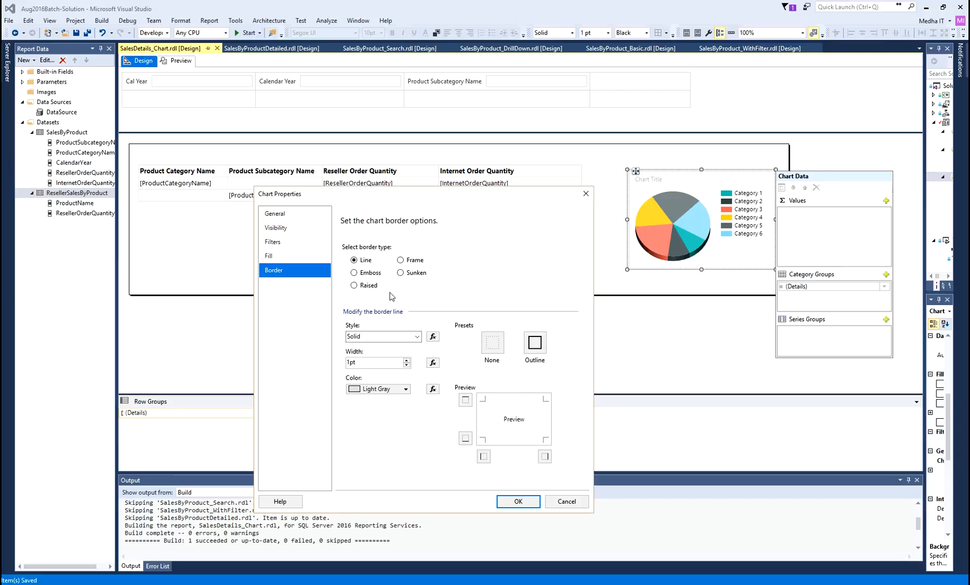
pyautogui.click(319, 215)
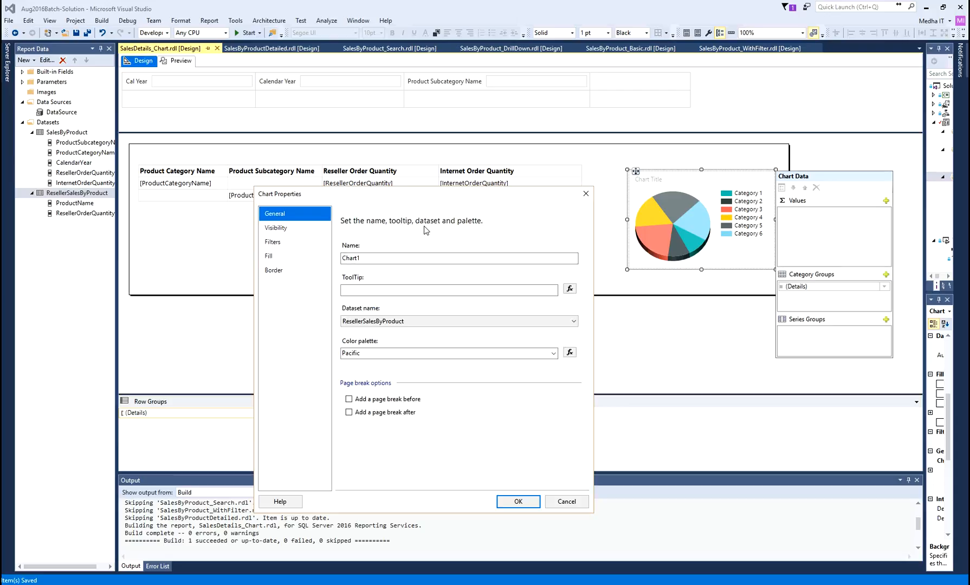
pyautogui.click(524, 501)
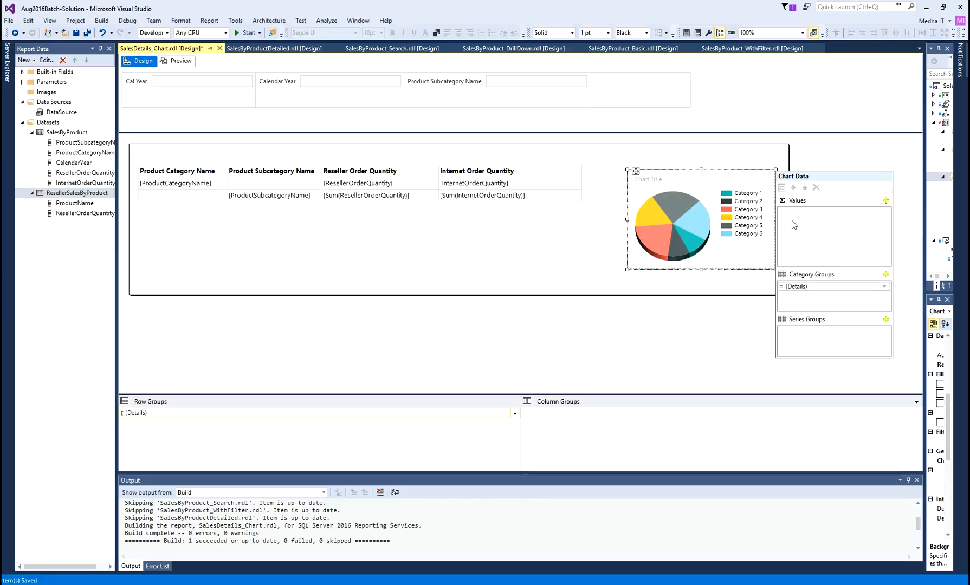
# Add ResellerOrderQuantity as the pie chart's value and ProductName as its category group
pyautogui.click(885, 201)
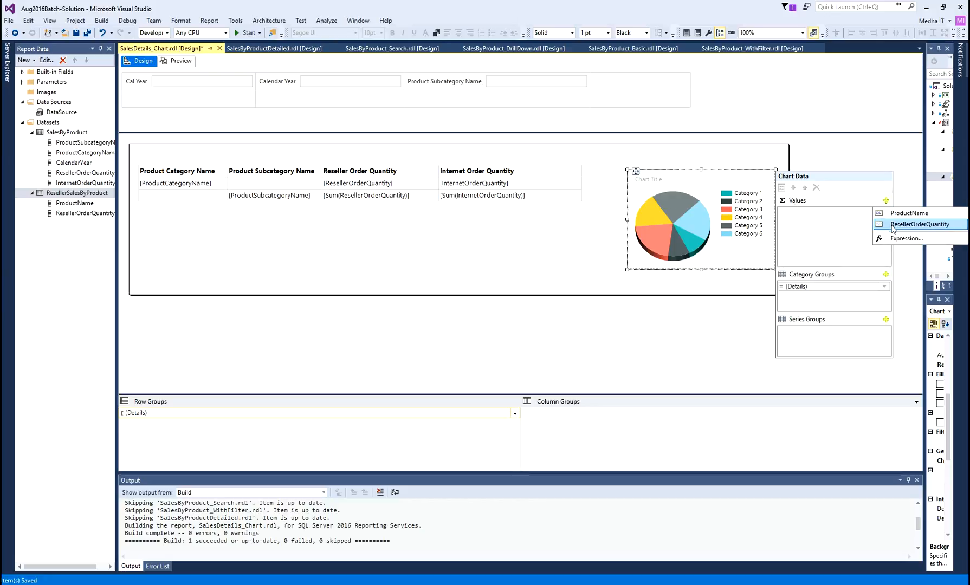
pyautogui.click(920, 224)
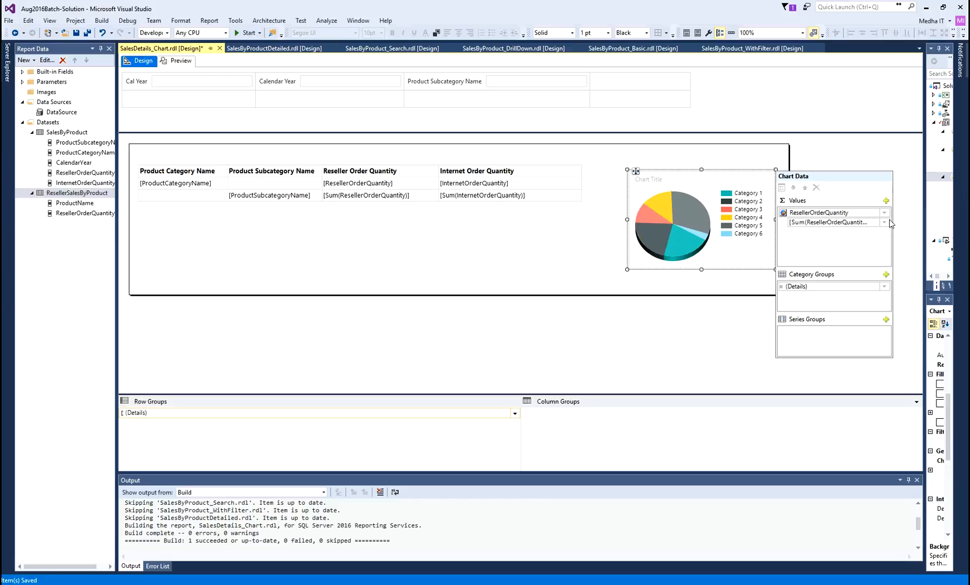
pyautogui.click(886, 275)
pyautogui.click(902, 288)
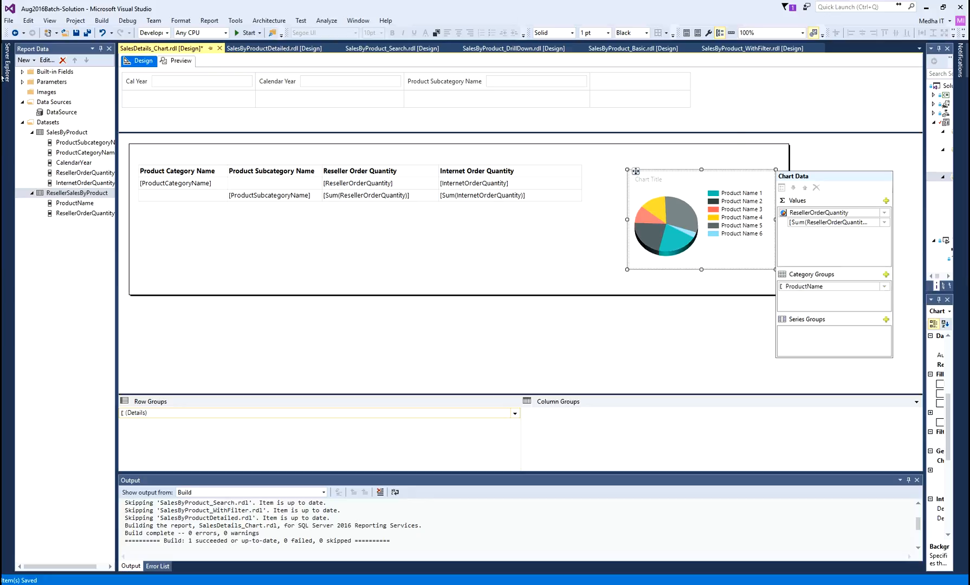
pyautogui.click(628, 279)
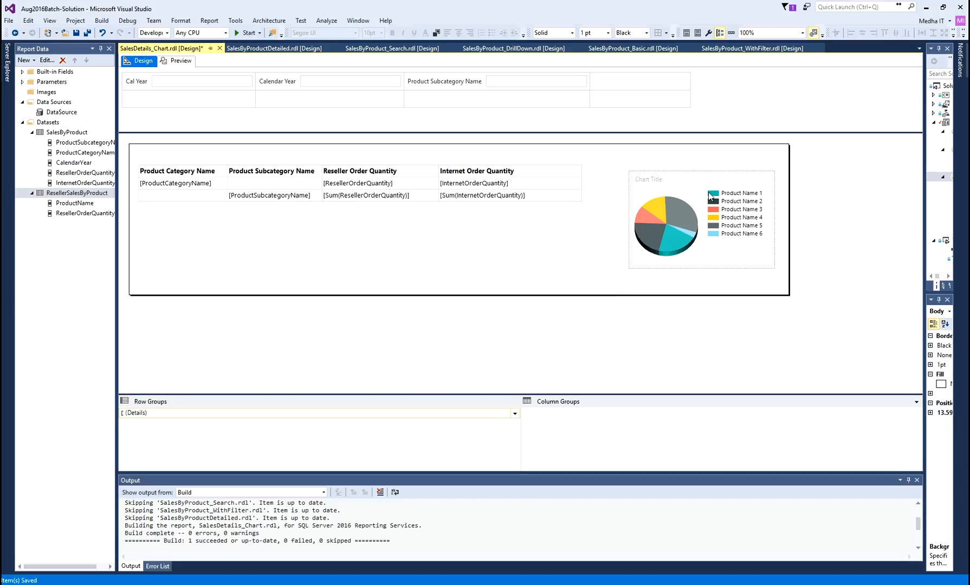
# Set the pie chart's title text to "Reseller Orders By Product" and save the report
pyautogui.click(672, 181)
pyautogui.rightClick(671, 181)
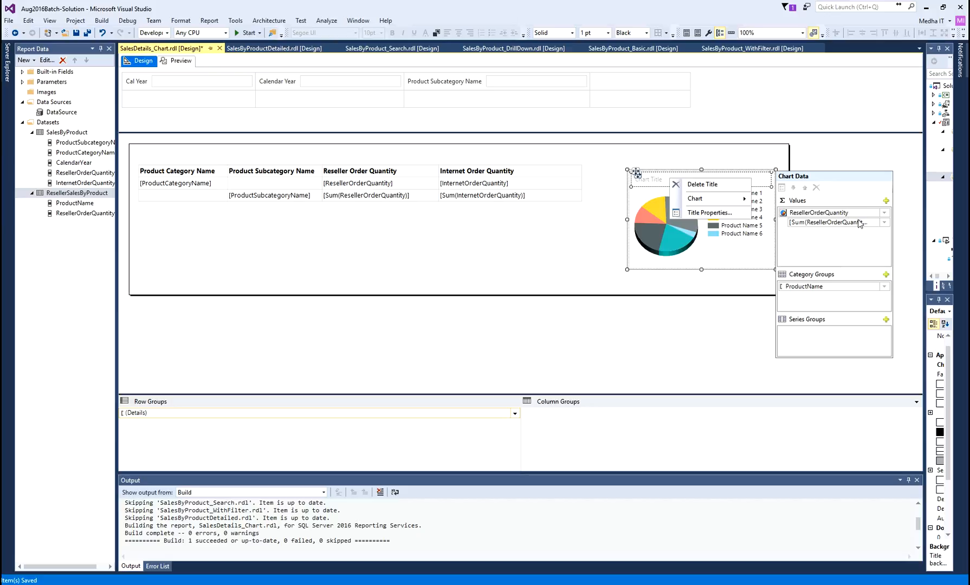
pyautogui.click(705, 213)
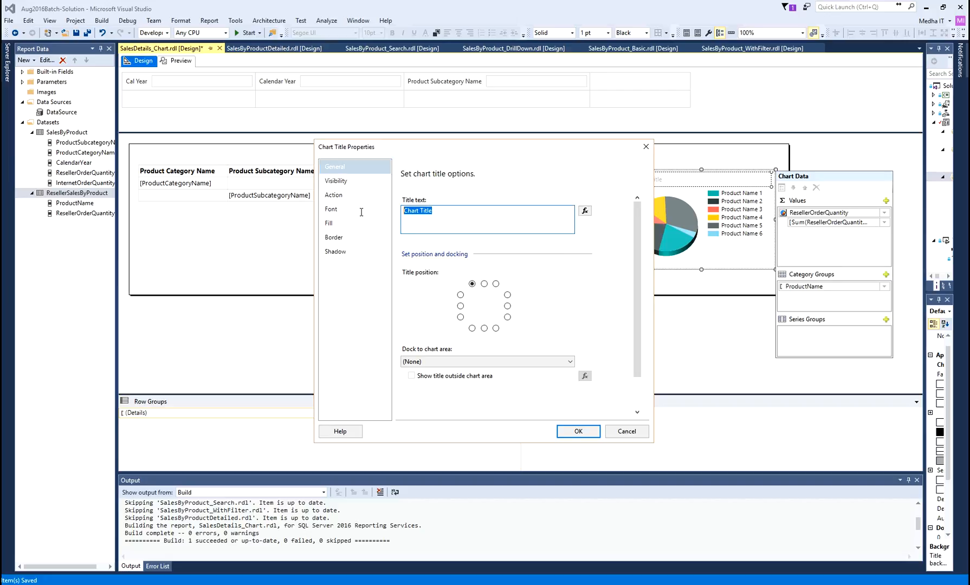
pyautogui.write('Reseller')
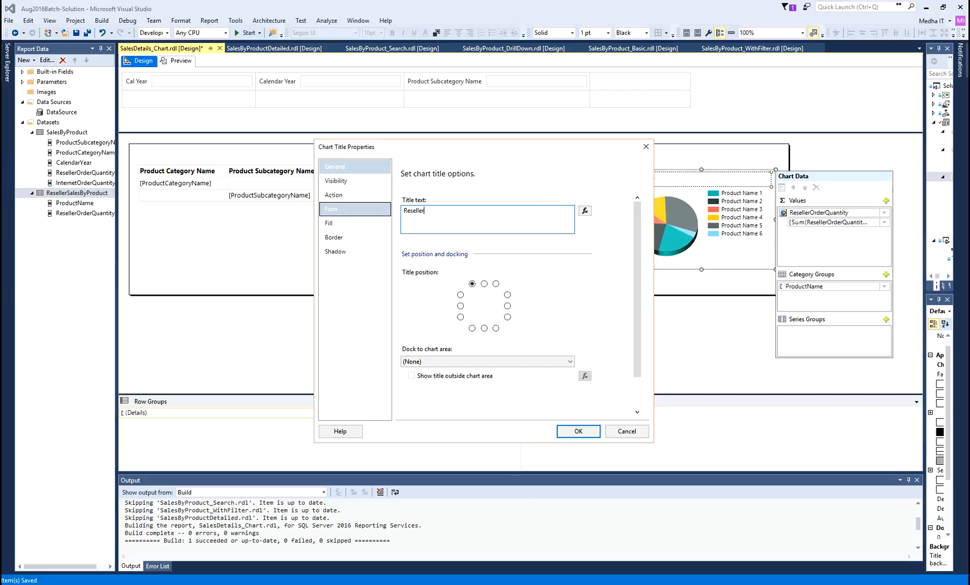
pyautogui.write('Orders By Product')
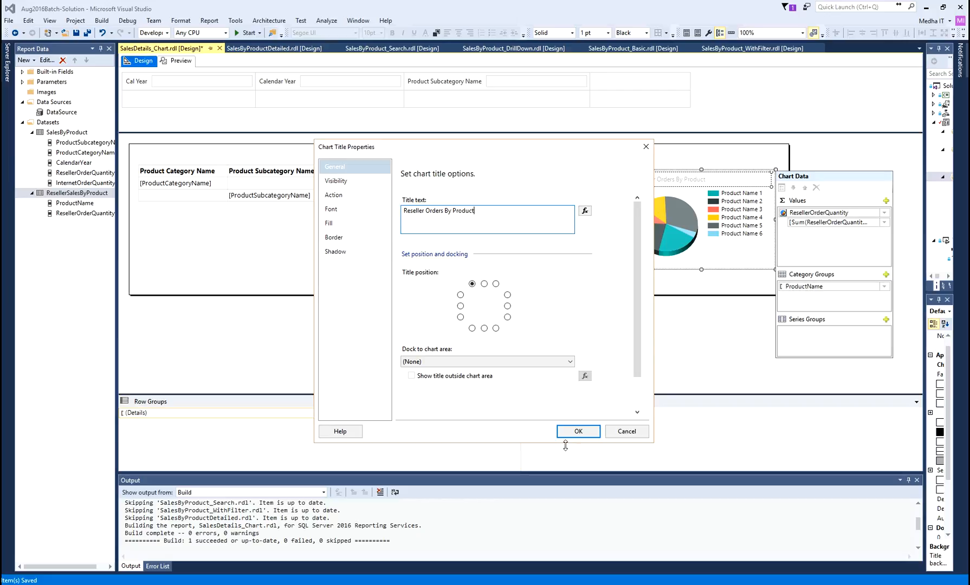
pyautogui.click(580, 434)
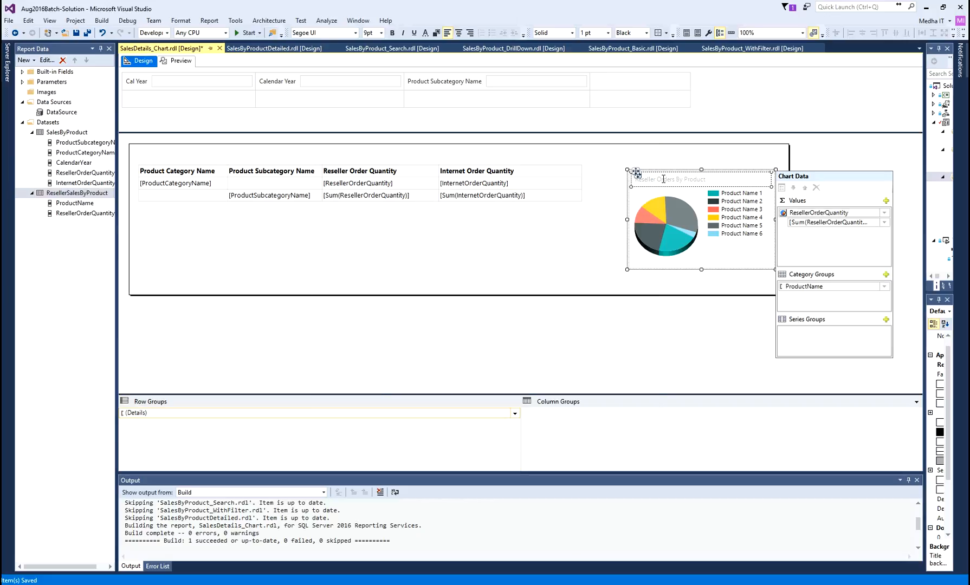
pyautogui.click(664, 179)
pyautogui.moveTo(700, 178); pyautogui.dragTo(620, 179)
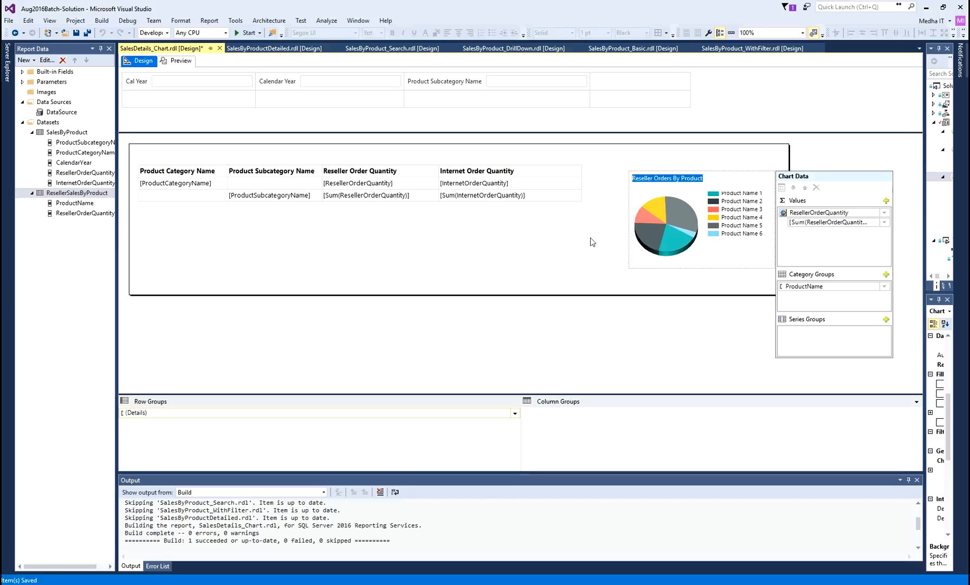
pyautogui.click(626, 161)
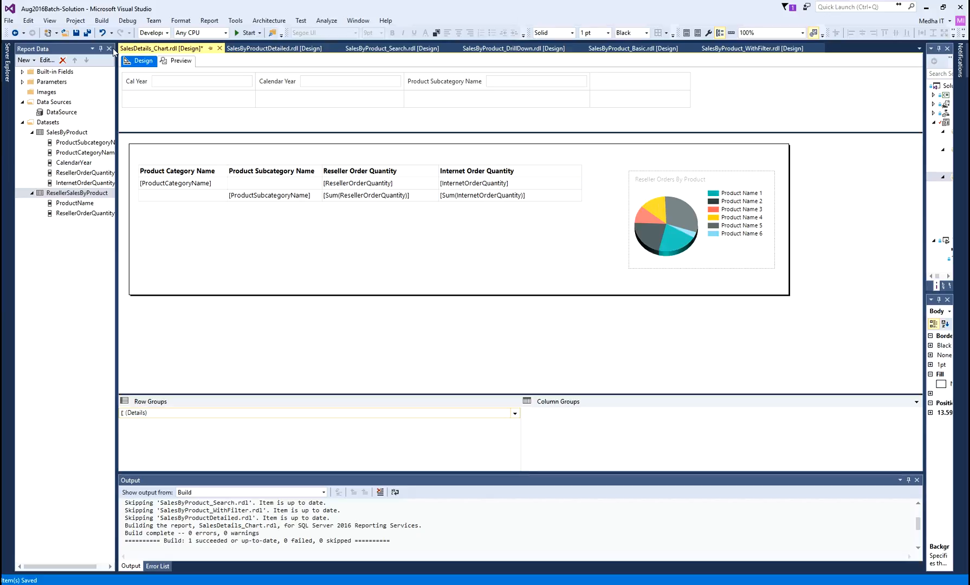
pyautogui.click(87, 33)
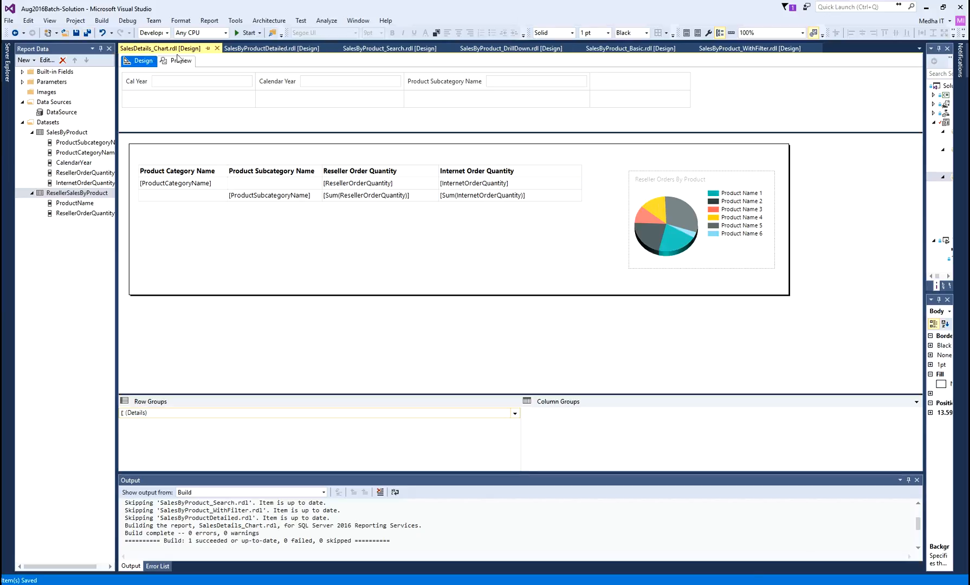
# Check the report preview, and widen the Solution Explorer and Properties area back in the design view
pyautogui.click(178, 60)
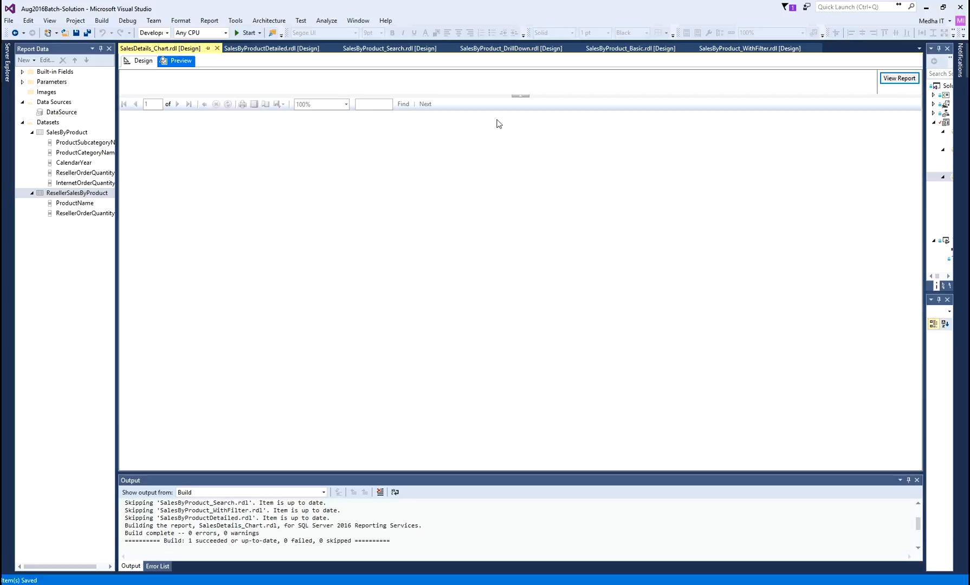
pyautogui.moveTo(486, 96); pyautogui.dragTo(478, 129)
pyautogui.click(142, 61)
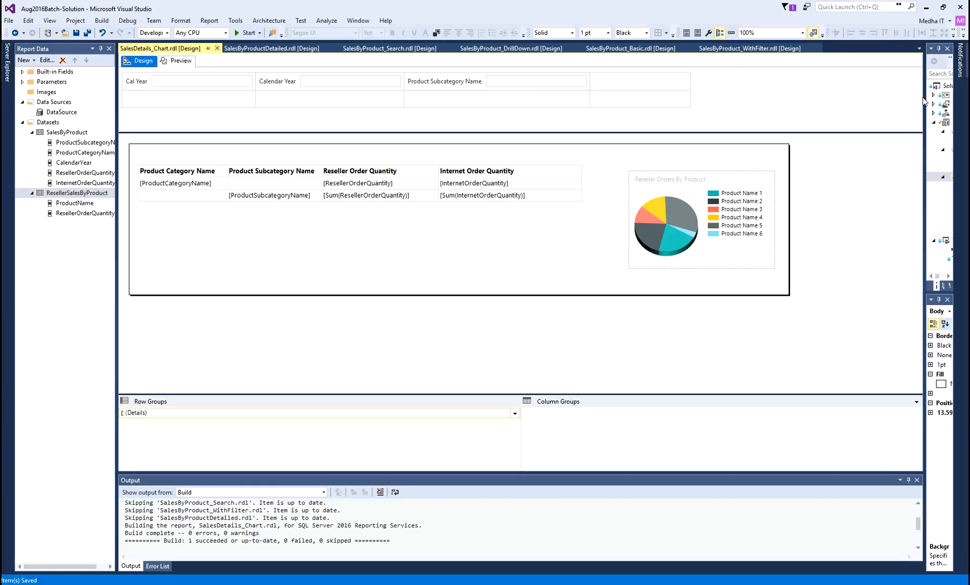
pyautogui.moveTo(924, 102); pyautogui.dragTo(805, 97)
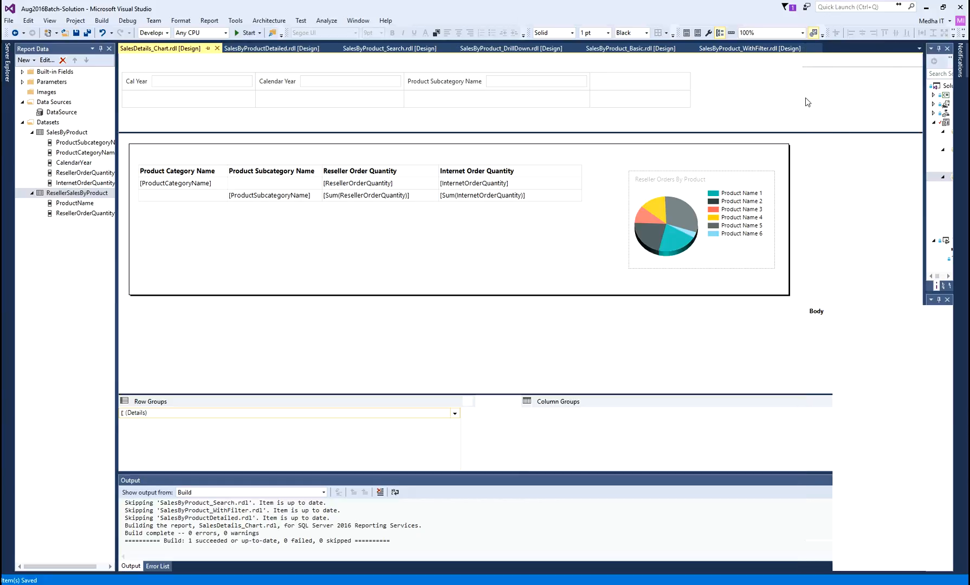
# Preview the report for calendar year 2012 and chart the Helmets and Brakes subcategories
pyautogui.click(180, 60)
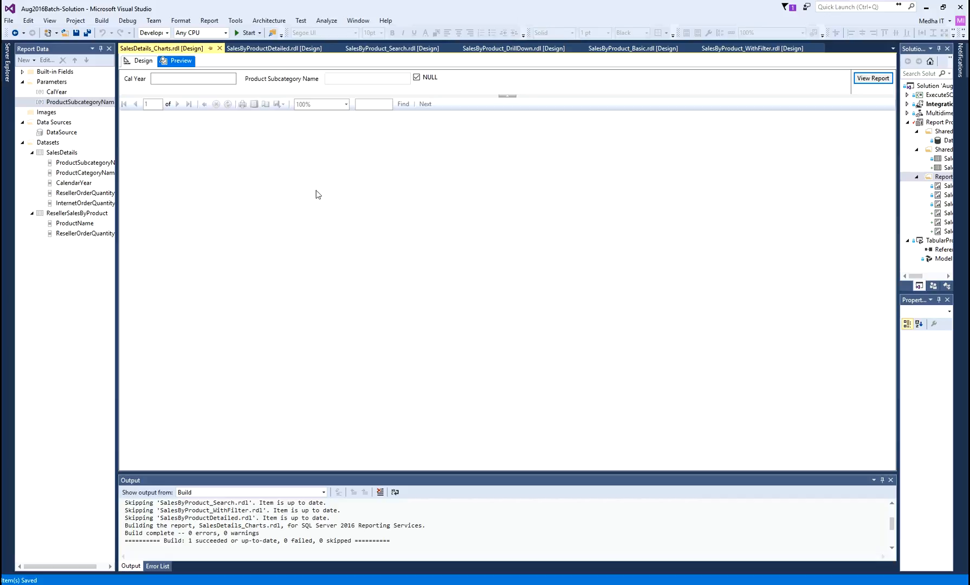
pyautogui.click(174, 79)
pyautogui.click(873, 79)
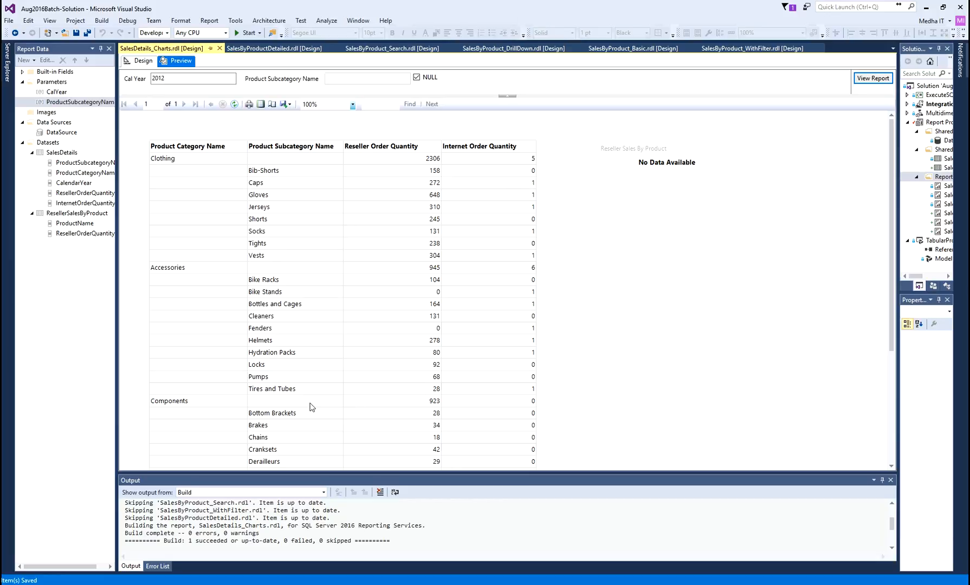
pyautogui.click(263, 343)
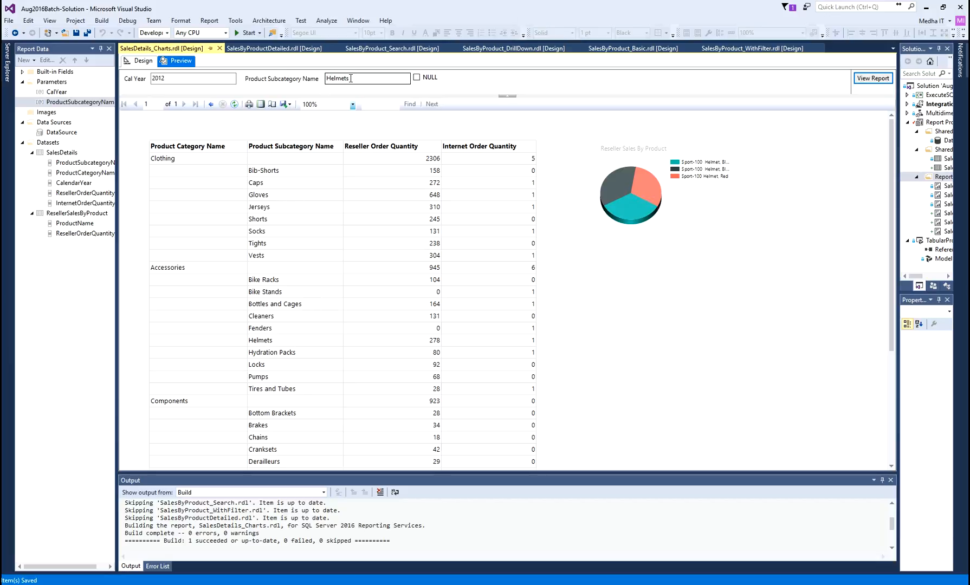
pyautogui.moveTo(350, 78); pyautogui.dragTo(326, 78)
pyautogui.click(259, 428)
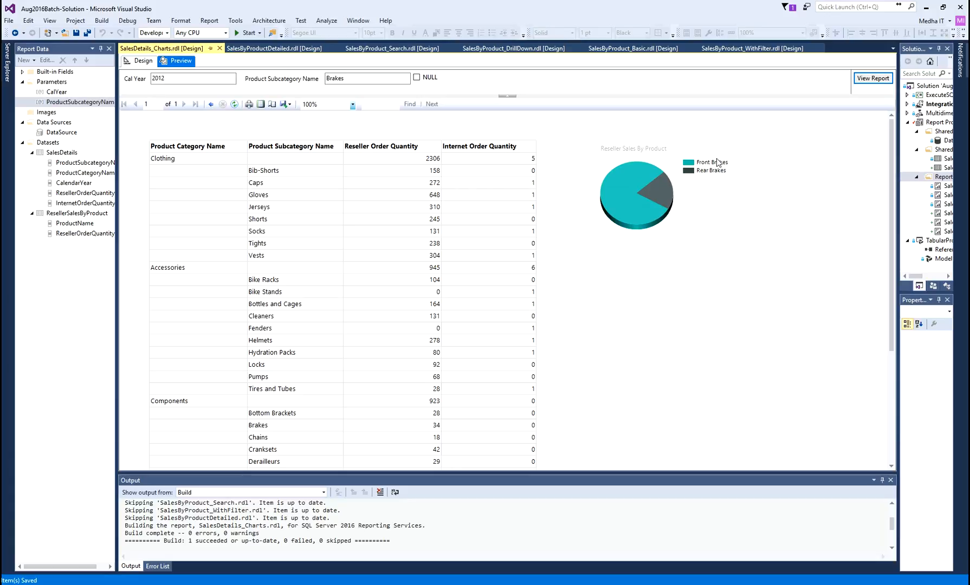
# Try to rerun the previewed report with a different calendar year
pyautogui.moveTo(165, 79); pyautogui.dragTo(127, 95)
pyautogui.click(198, 79)
pyautogui.write('3')
pyautogui.click(874, 79)
pyautogui.click(257, 439)
pyautogui.click(169, 80)
pyautogui.click(875, 80)
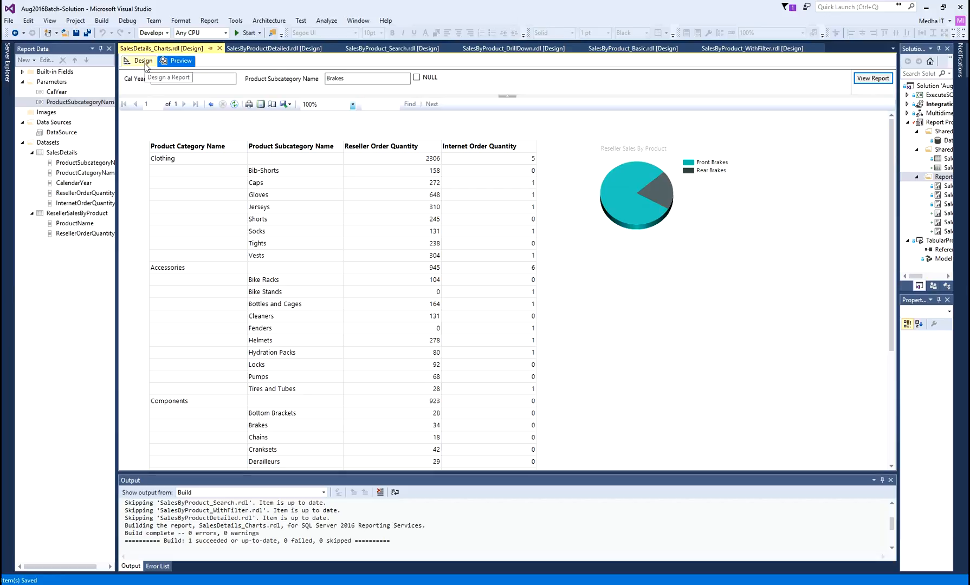
# Go back to the Helmets chart and examine the Product Subcategory Name parameter's value and NULL option
pyautogui.click(212, 106)
pyautogui.click(234, 106)
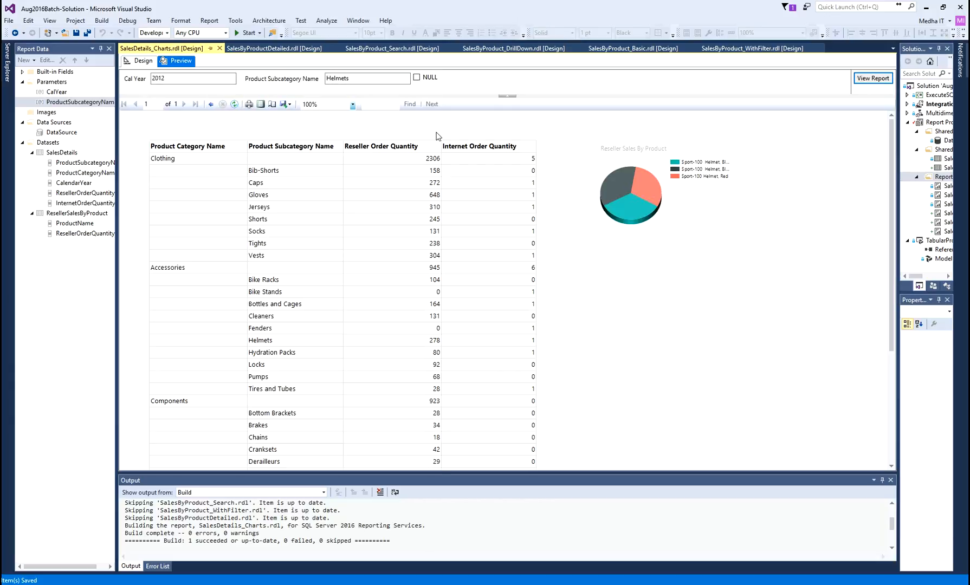
pyautogui.click(417, 78)
pyautogui.click(432, 78)
pyautogui.doubleClick(394, 80)
# Set the ProductSubcategoryName parameter's visibility to Hidden in the report design and save the report
pyautogui.click(140, 61)
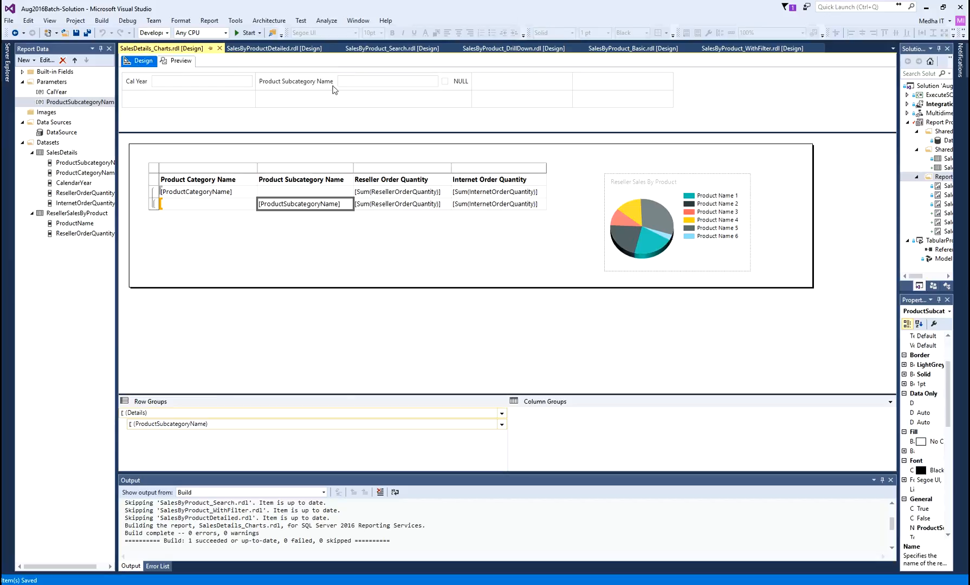
pyautogui.click(60, 103)
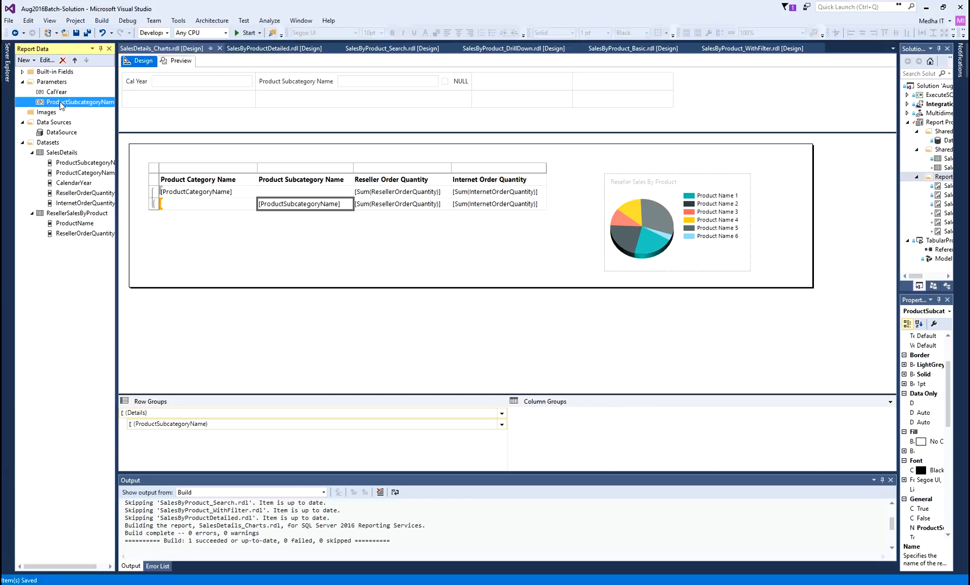
pyautogui.rightClick(61, 104)
pyautogui.click(106, 124)
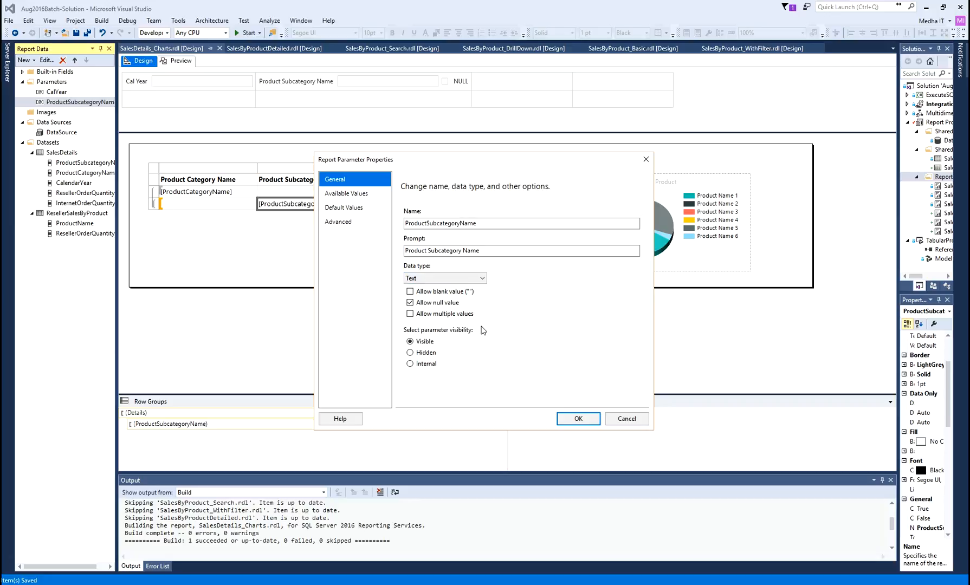
pyautogui.click(410, 353)
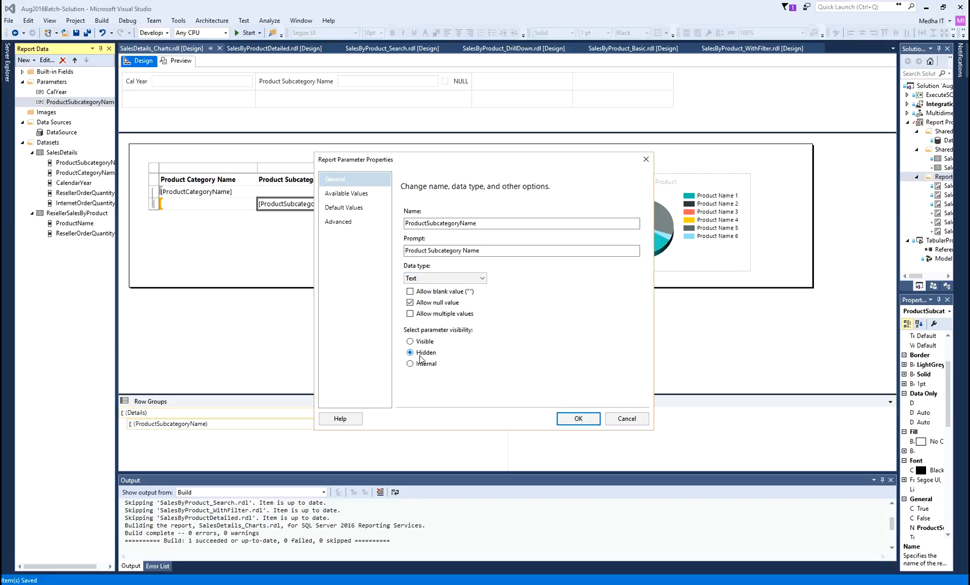
pyautogui.click(592, 419)
pyautogui.click(87, 33)
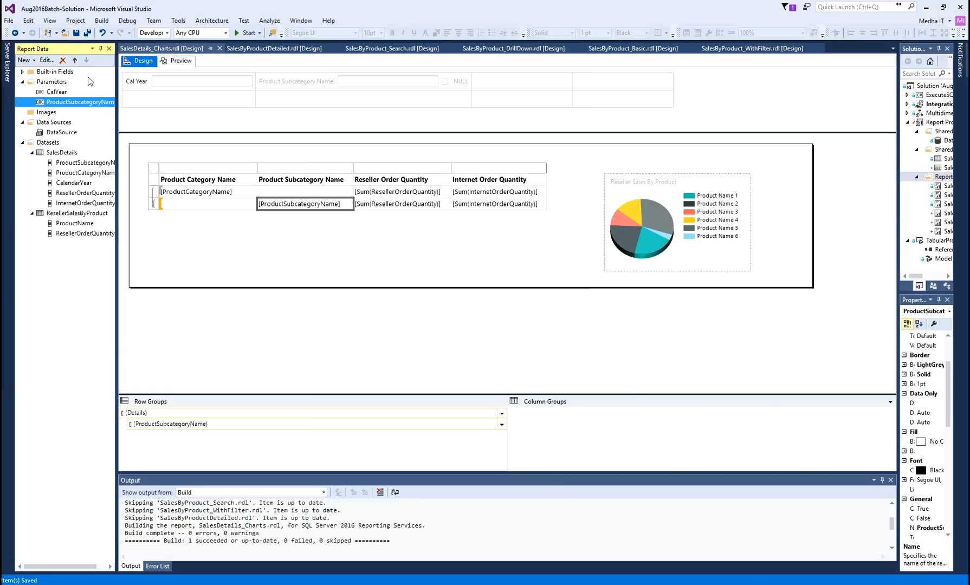
# Review the hidden ProductSubcategoryName parameter's name and null-value option, and close its properties
pyautogui.rightClick(71, 103)
pyautogui.click(90, 122)
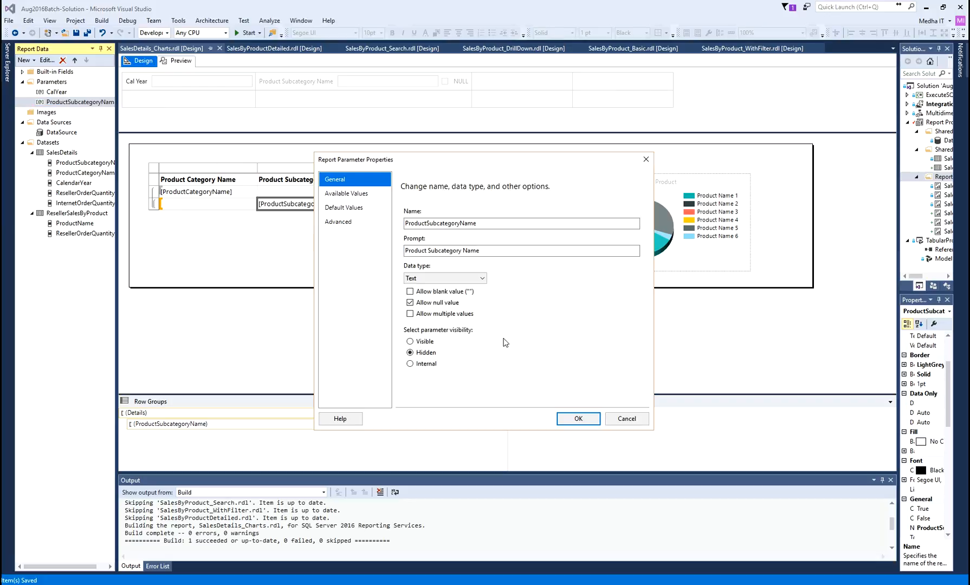
pyautogui.click(409, 304)
pyautogui.doubleClick(443, 224)
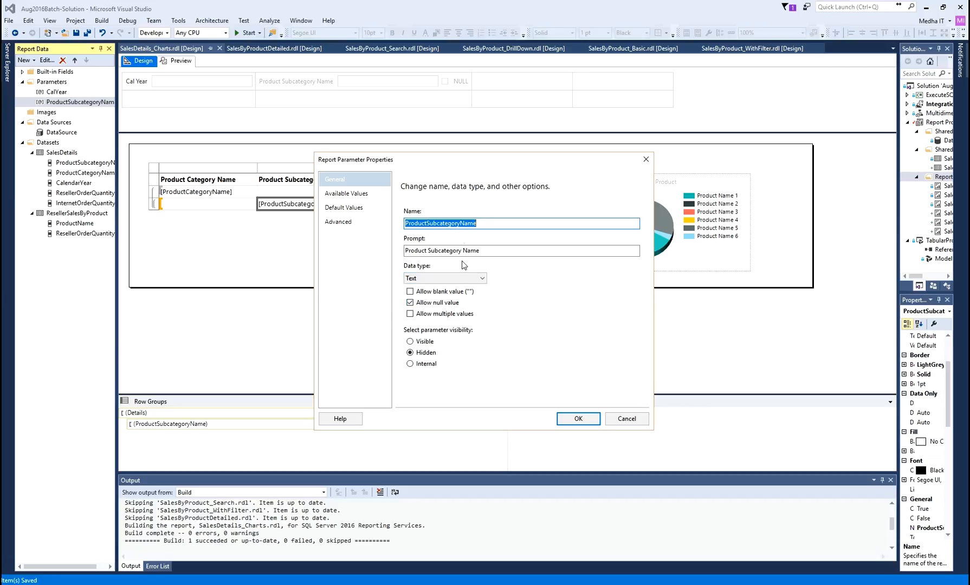
pyautogui.moveTo(487, 226); pyautogui.dragTo(393, 225)
pyautogui.click(584, 420)
# Preview the report for calendar year 2012 and chart the Brakes subcategory
pyautogui.click(178, 61)
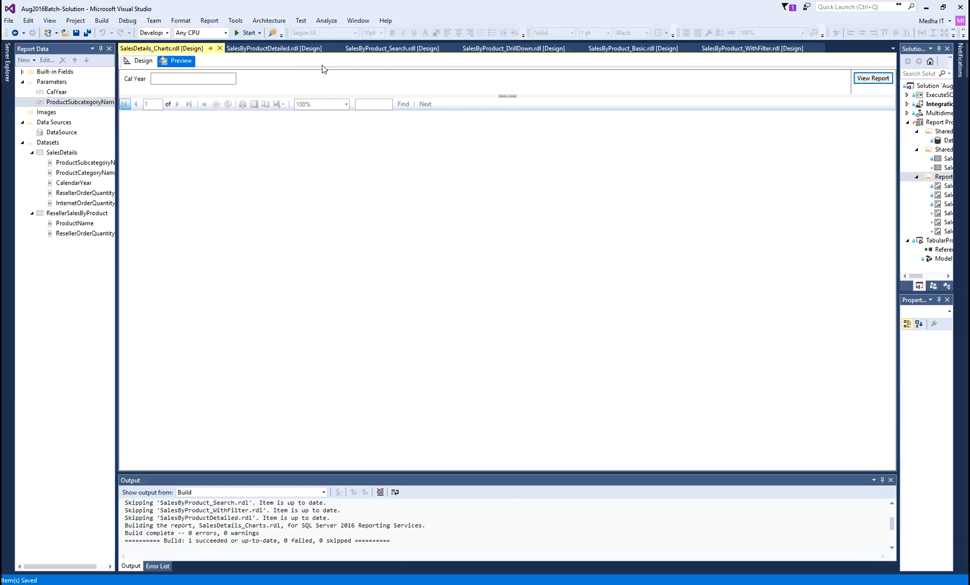
pyautogui.click(176, 78)
pyautogui.write('2012')
pyautogui.click(875, 80)
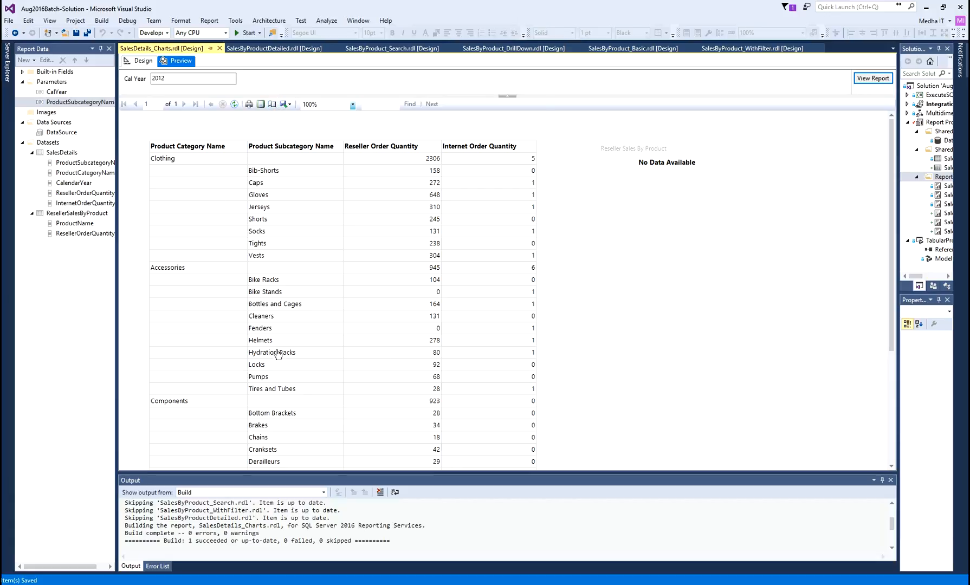
pyautogui.click(259, 426)
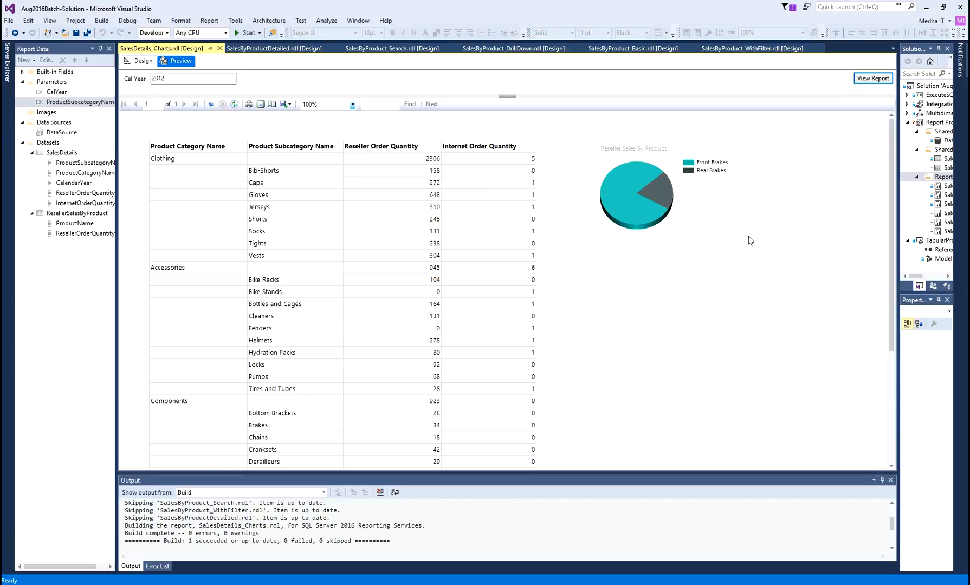
# Return to the report design and set the chart title's visibility to show or hide based on an expression
pyautogui.click(136, 62)
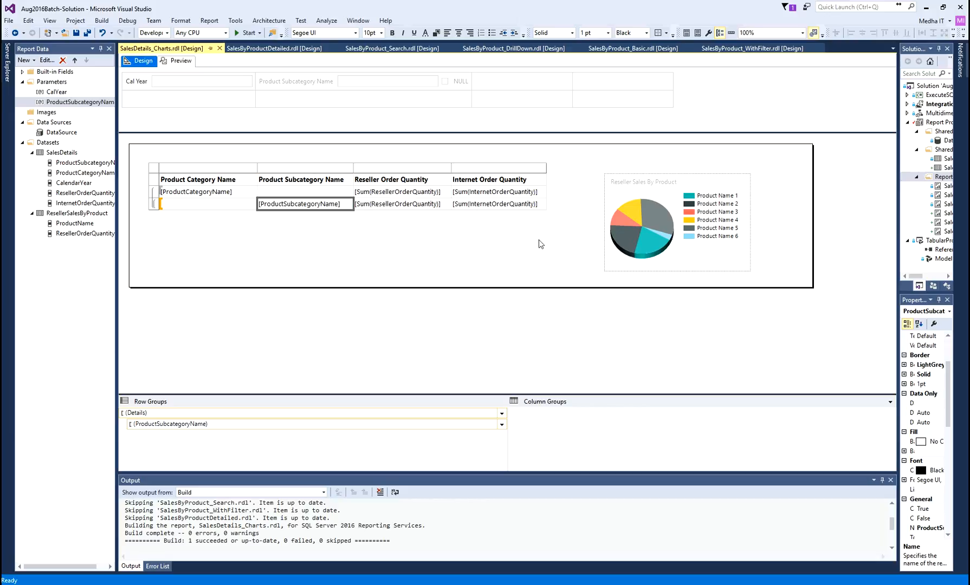
pyautogui.click(786, 233)
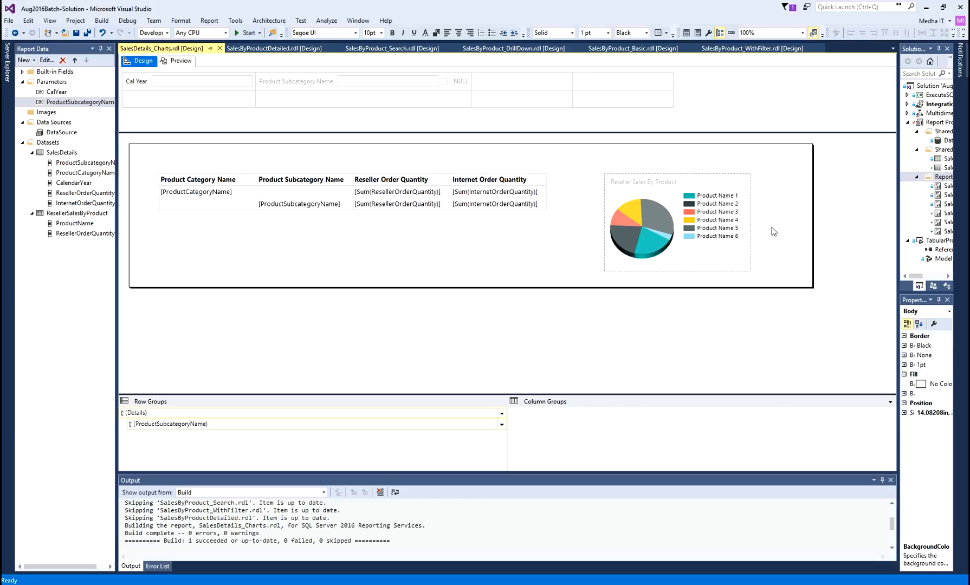
pyautogui.click(660, 184)
pyautogui.click(644, 182)
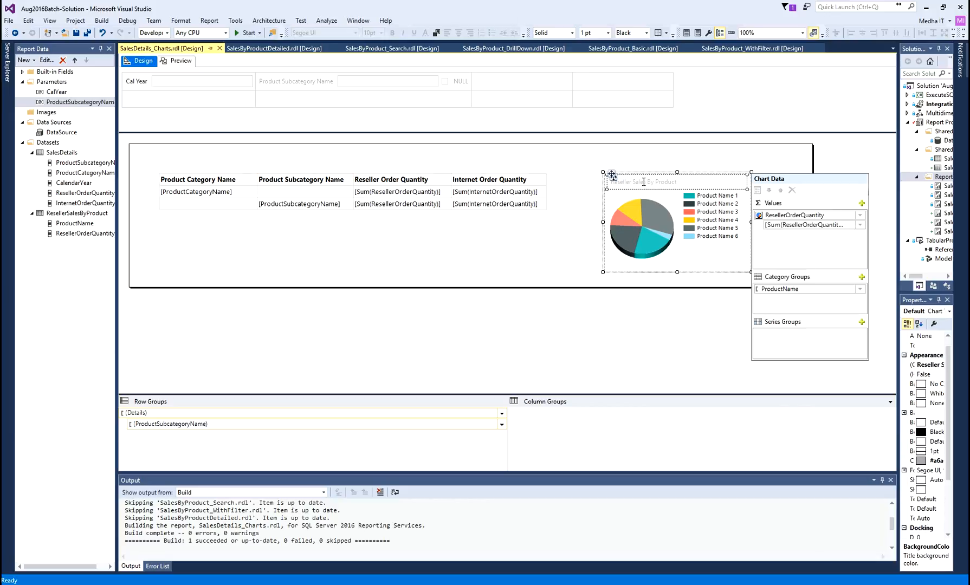
pyautogui.rightClick(644, 182)
pyautogui.click(668, 216)
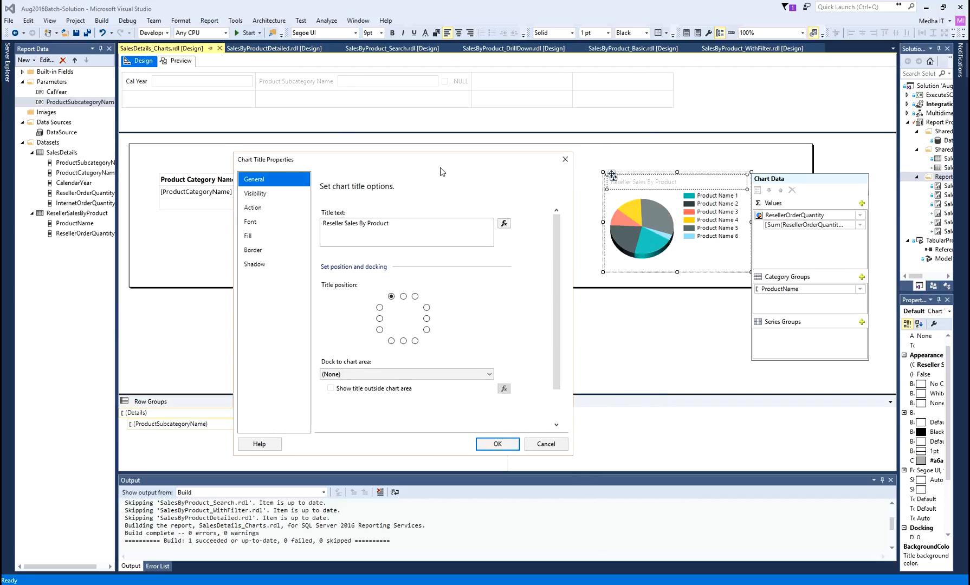
pyautogui.moveTo(448, 157); pyautogui.dragTo(361, 198)
pyautogui.click(260, 221)
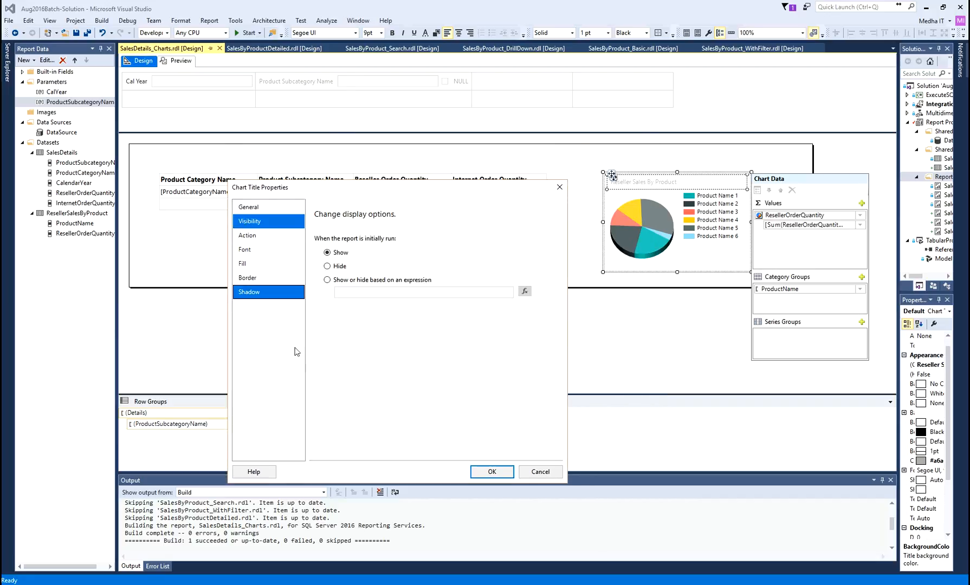
pyautogui.click(330, 281)
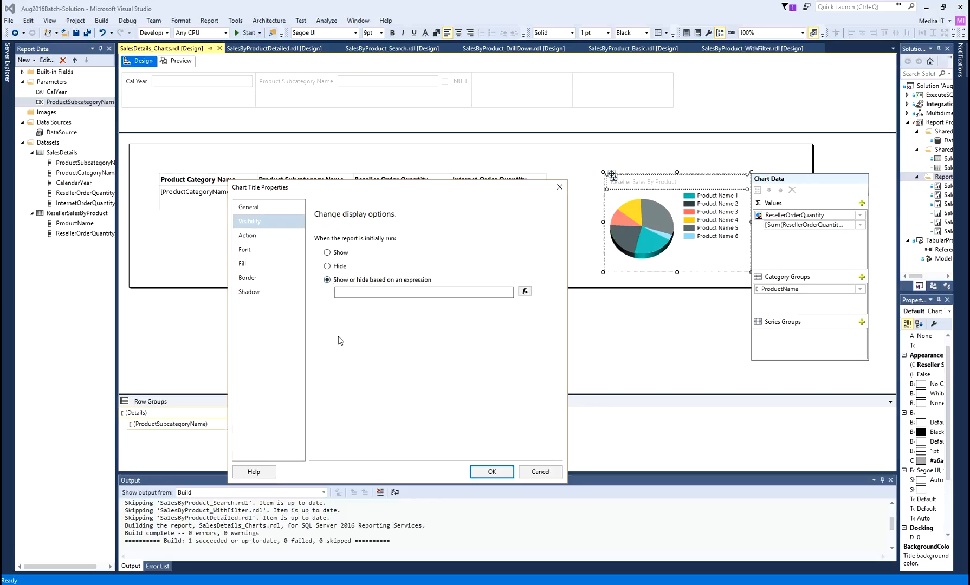
pyautogui.click(525, 291)
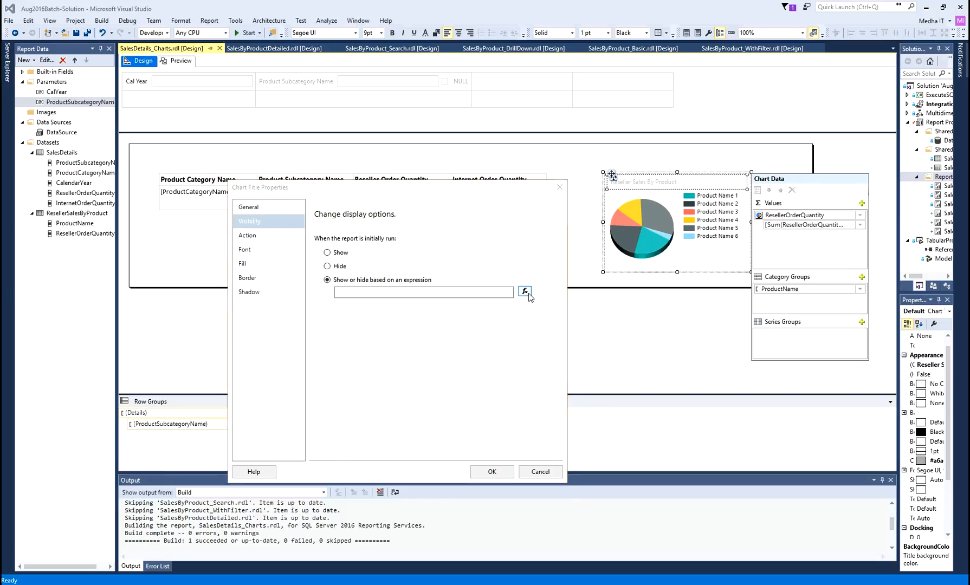
# Set the title's Hidden expression to =IIF(Parameters!ProductSubcategoryName.Value <> "", true, false) and apply the title properties
pyautogui.click(291, 208)
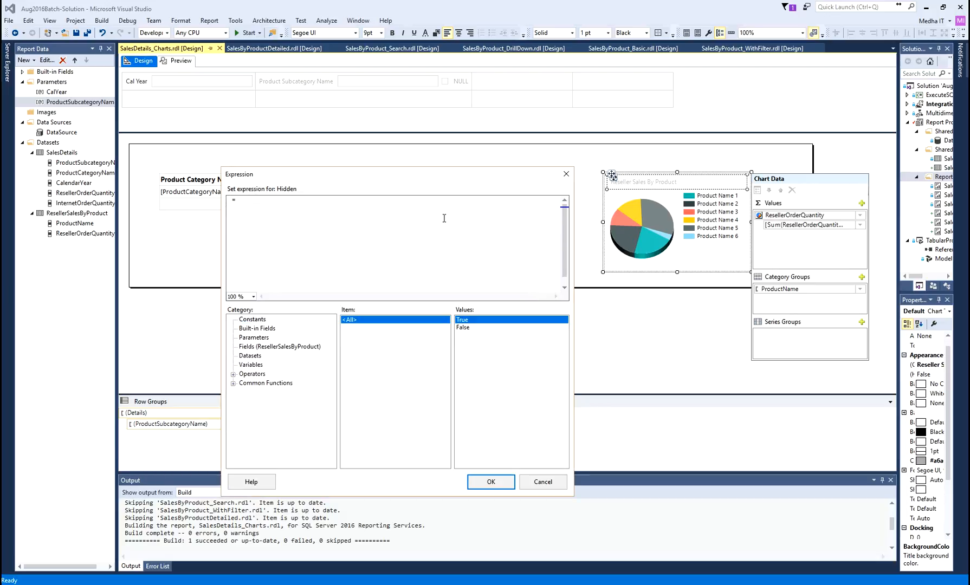
pyautogui.write('IIF()')
pyautogui.click(250, 337)
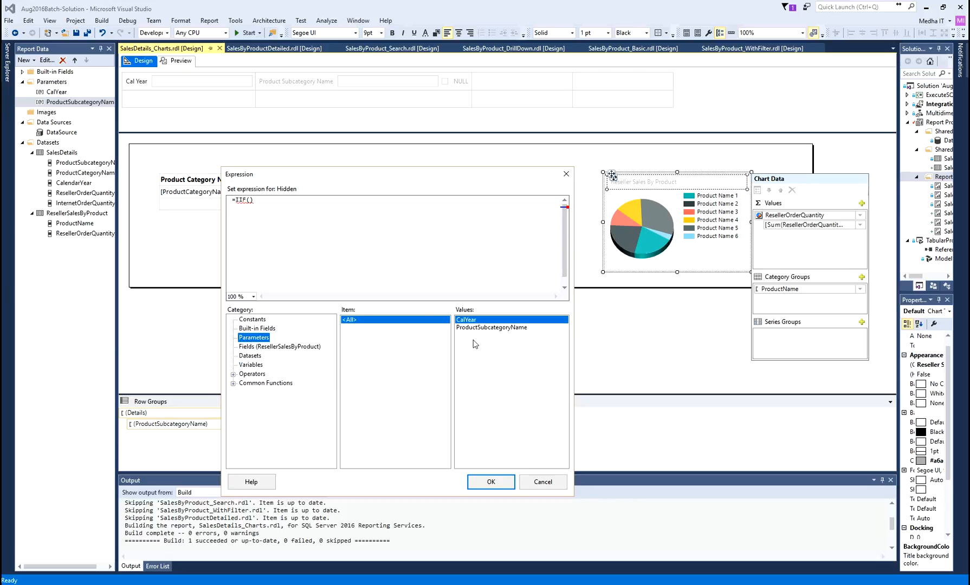
pyautogui.moveTo(471, 328); pyautogui.dragTo(253, 200)
pyautogui.doubleClick(493, 329)
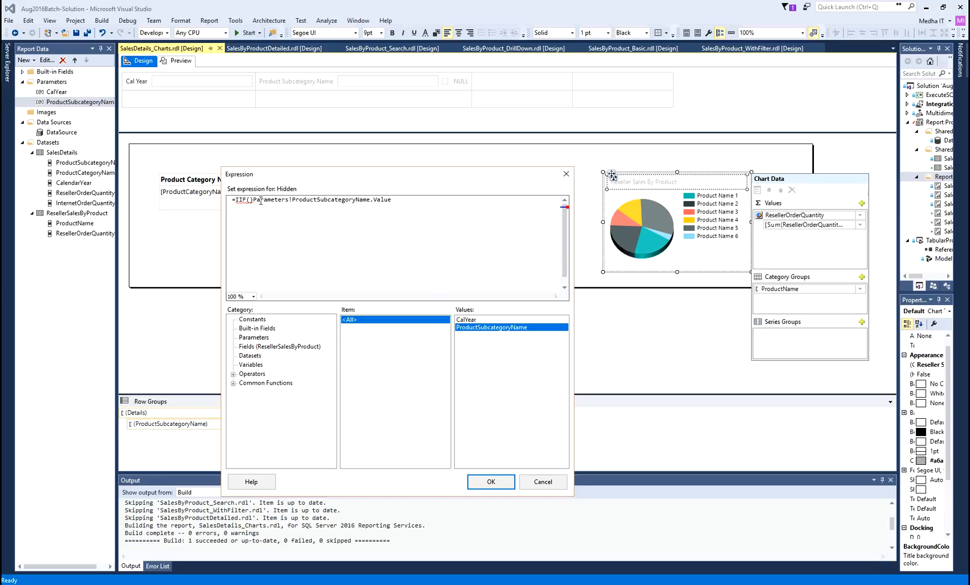
pyautogui.press('BackSpace')
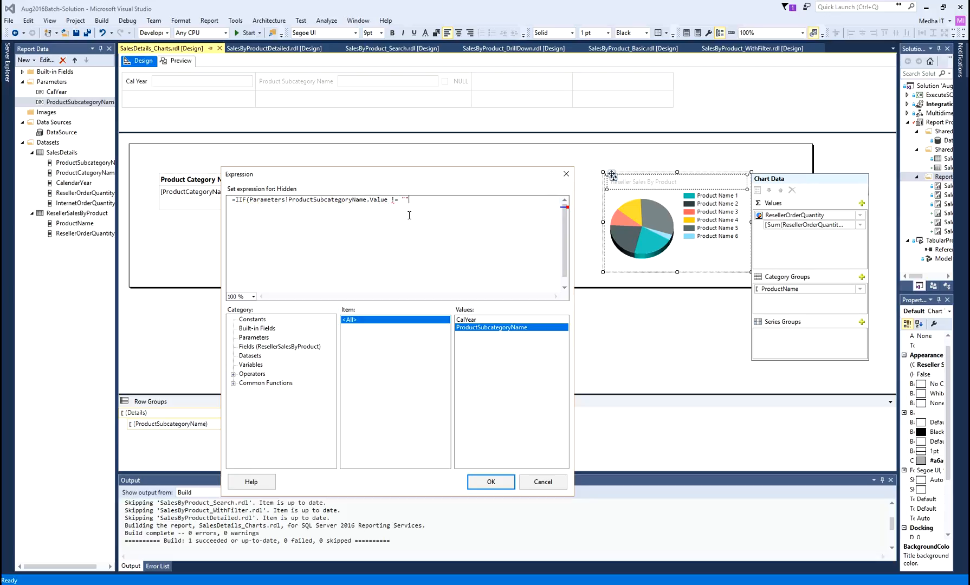
pyautogui.press('Delete')
pyautogui.press('Delete')
pyautogui.write('<> "",')
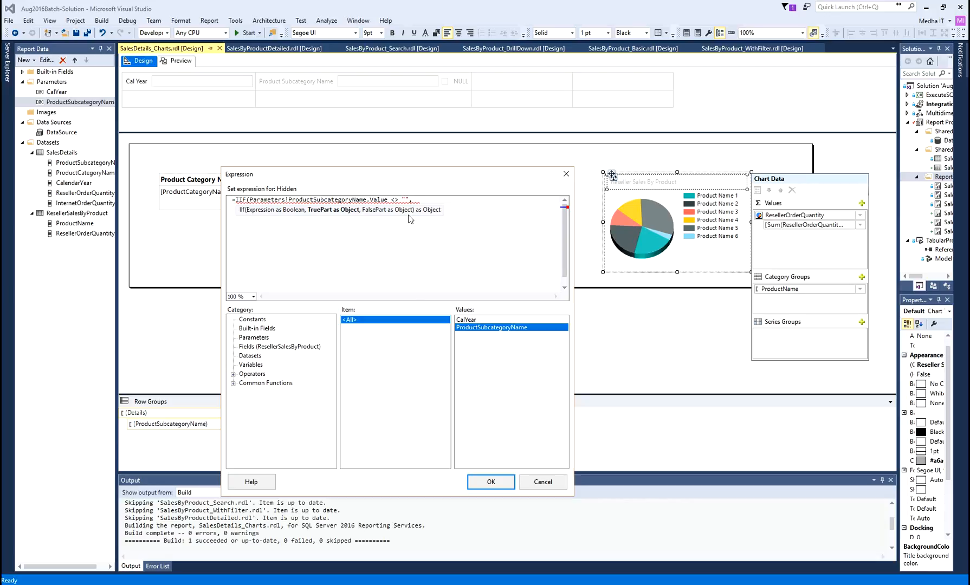
pyautogui.write('true, false')
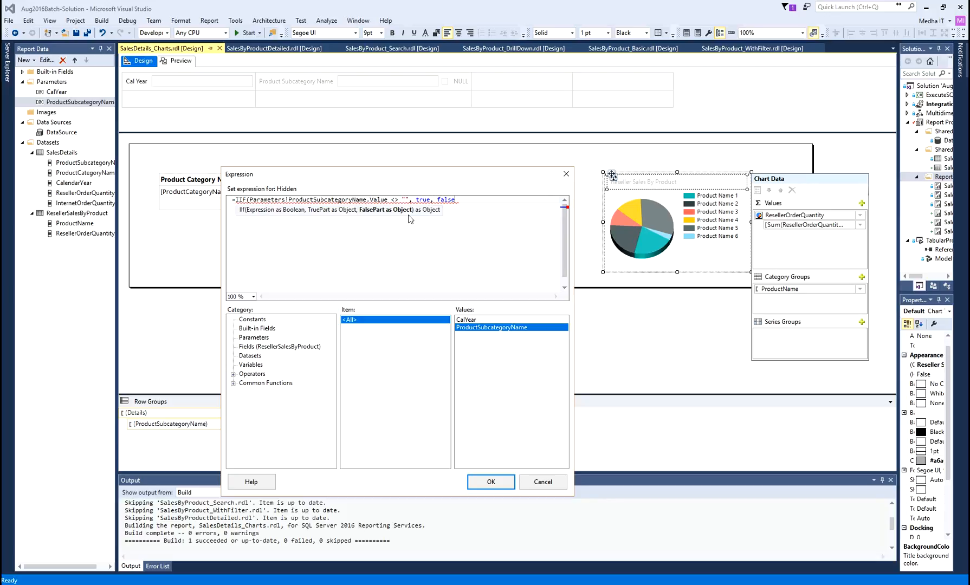
pyautogui.write(')')
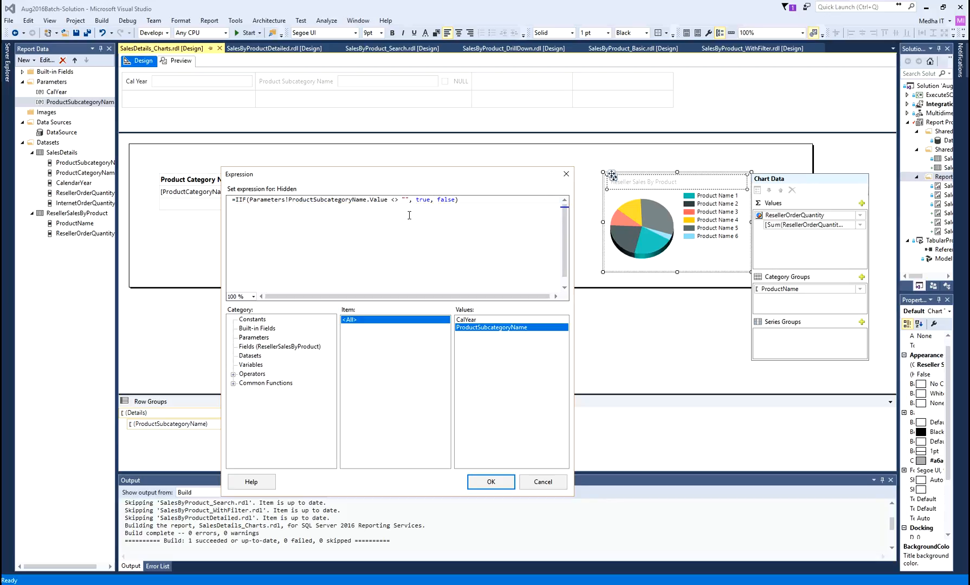
pyautogui.click(487, 483)
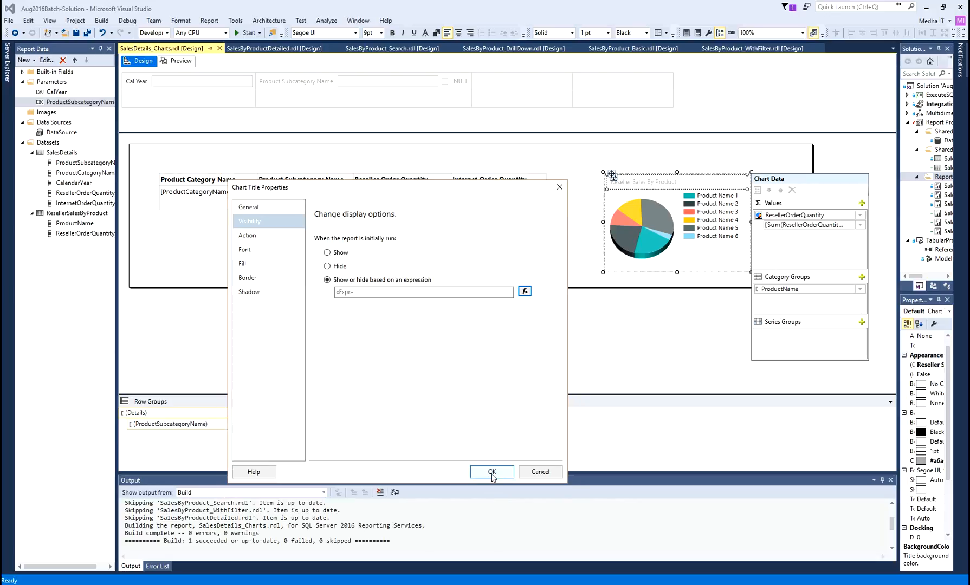
pyautogui.click(491, 472)
# Save the report and preview it for calendar year 2012
pyautogui.click(87, 35)
pyautogui.click(178, 61)
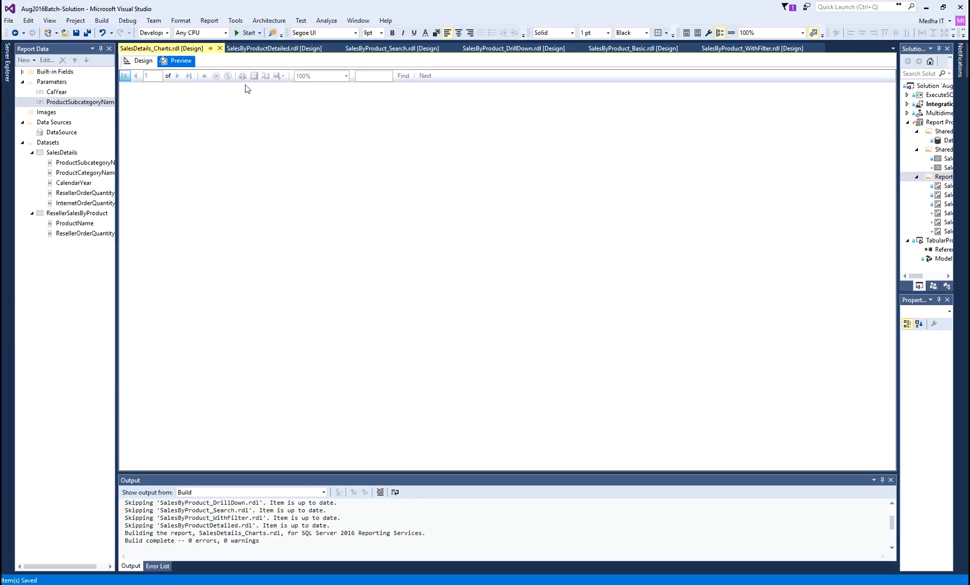
pyautogui.click(178, 78)
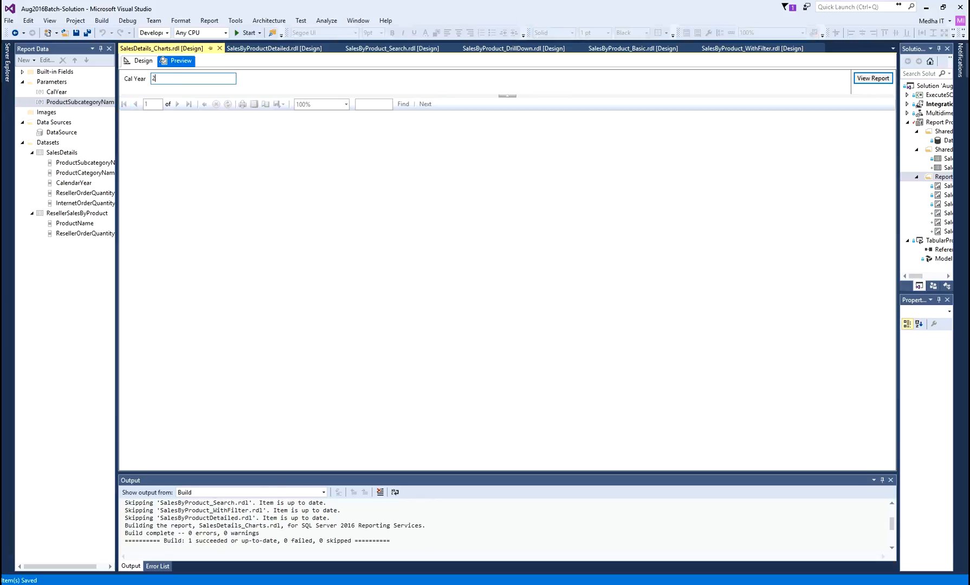
pyautogui.click(874, 79)
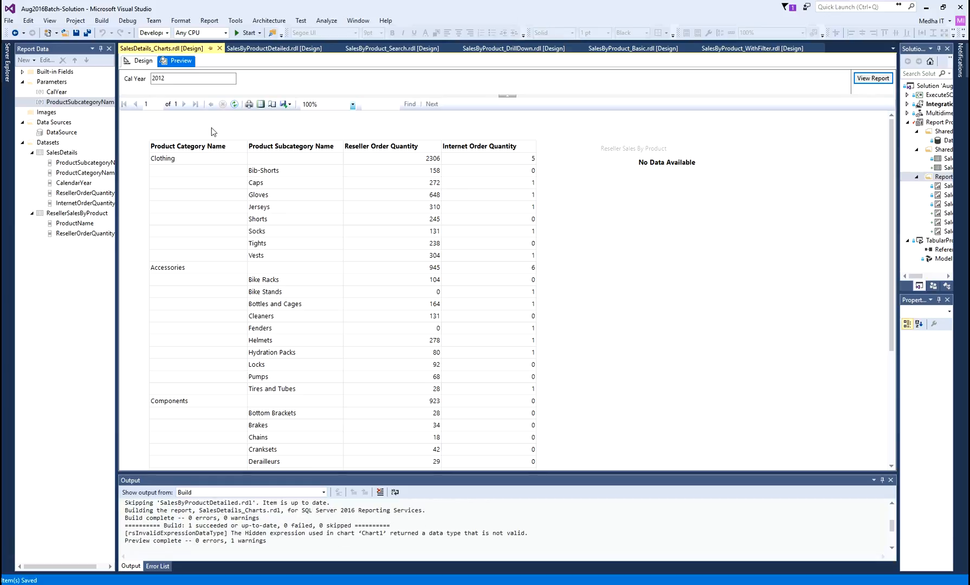
# Return to the design, rerun the preview for calendar year 2012, and chart the Brakes subcategory
pyautogui.click(143, 62)
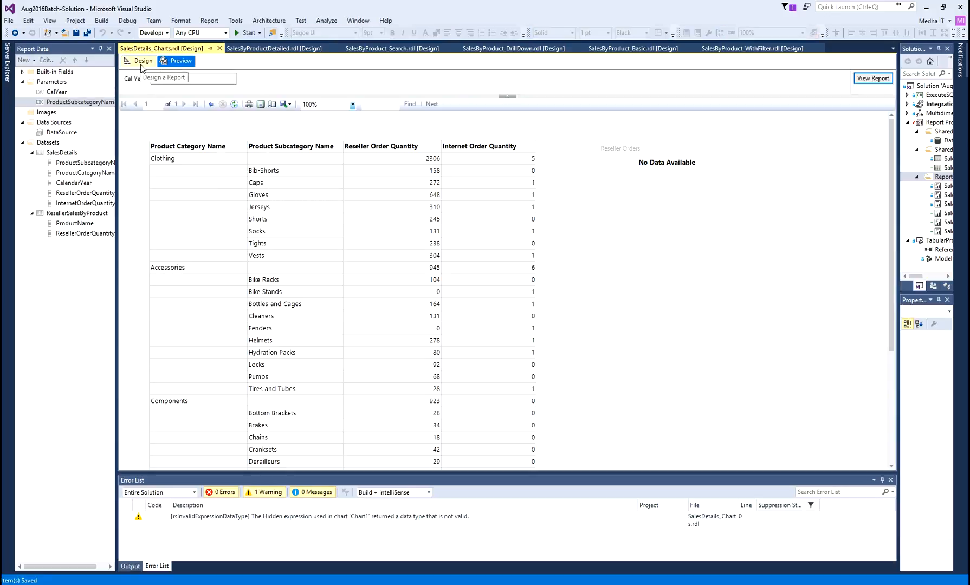
pyautogui.click(142, 62)
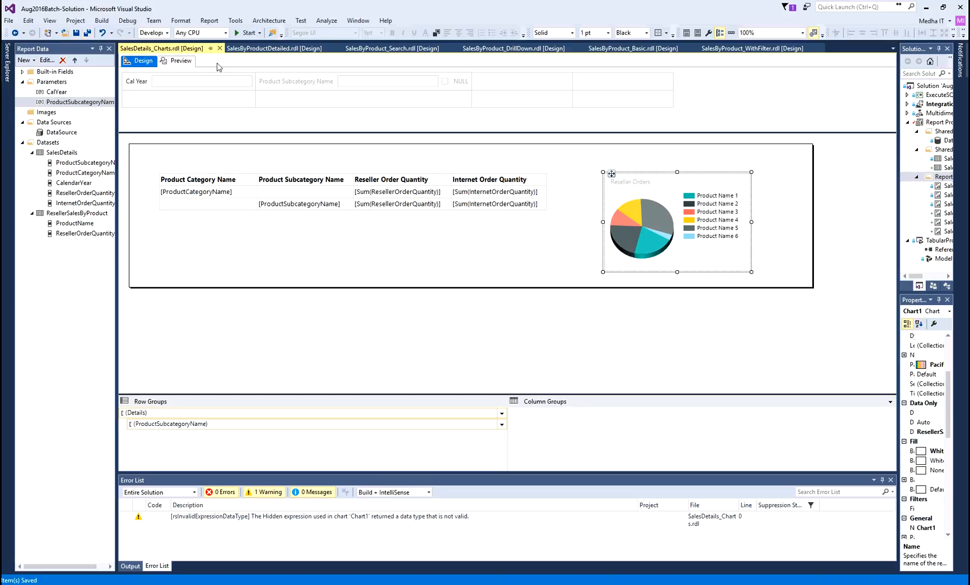
pyautogui.click(181, 60)
pyautogui.click(193, 80)
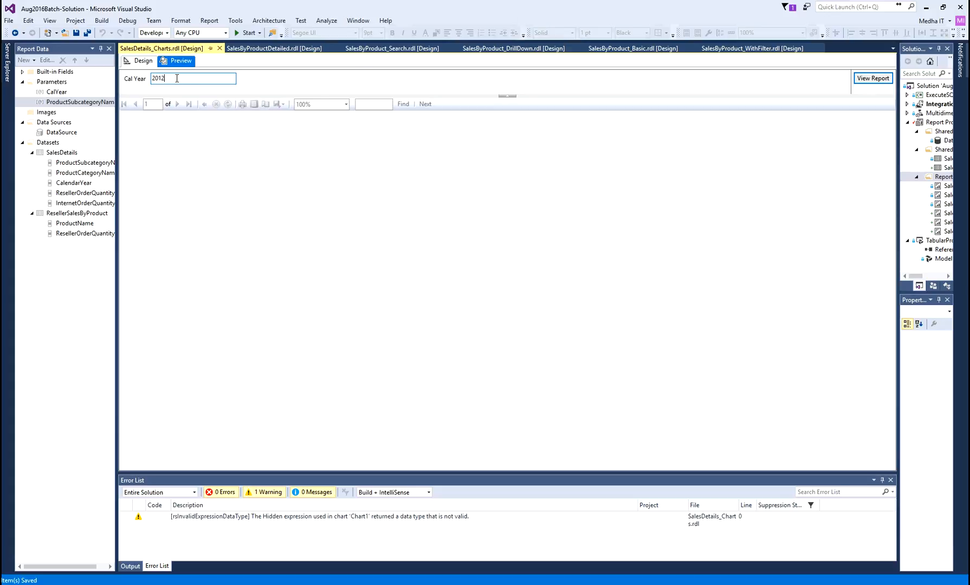
pyautogui.click(873, 78)
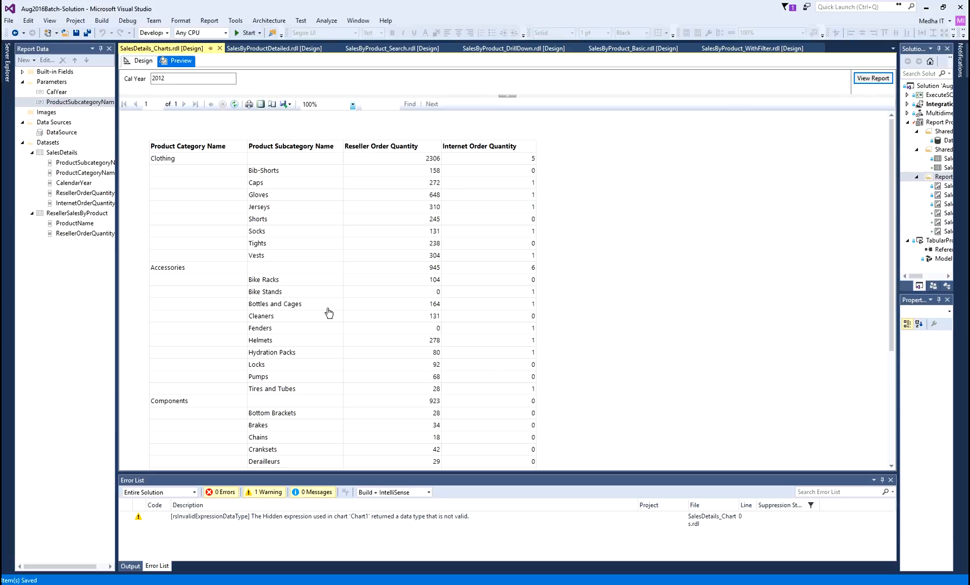
pyautogui.click(257, 429)
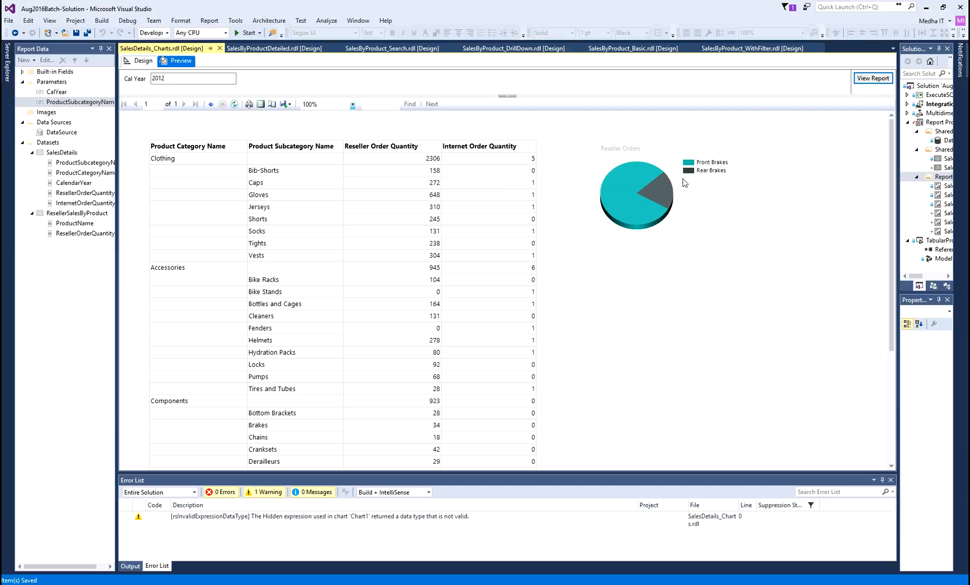
# Go back to the report design and open the expression controlling the whole pie chart's visibility
pyautogui.click(136, 61)
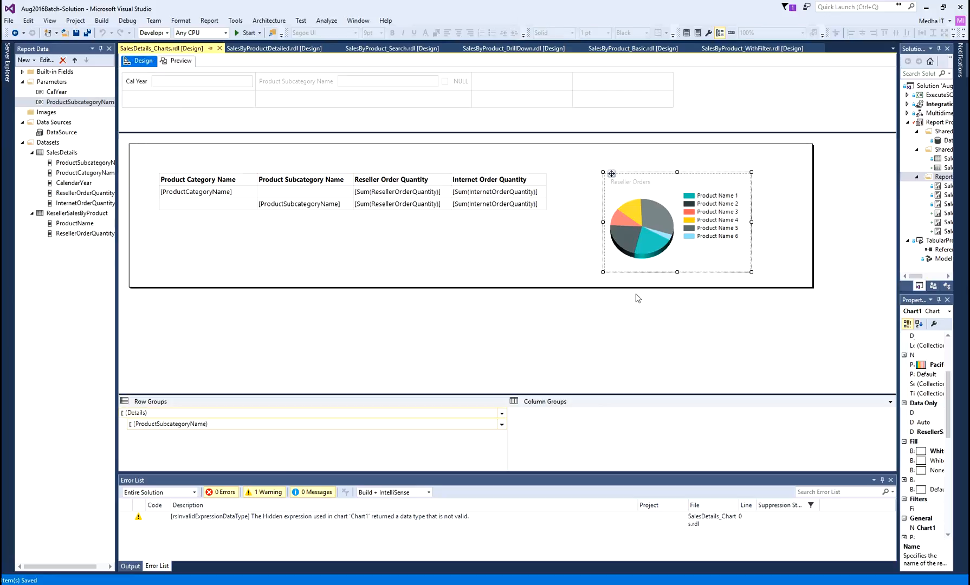
pyautogui.rightClick(691, 263)
pyautogui.click(715, 378)
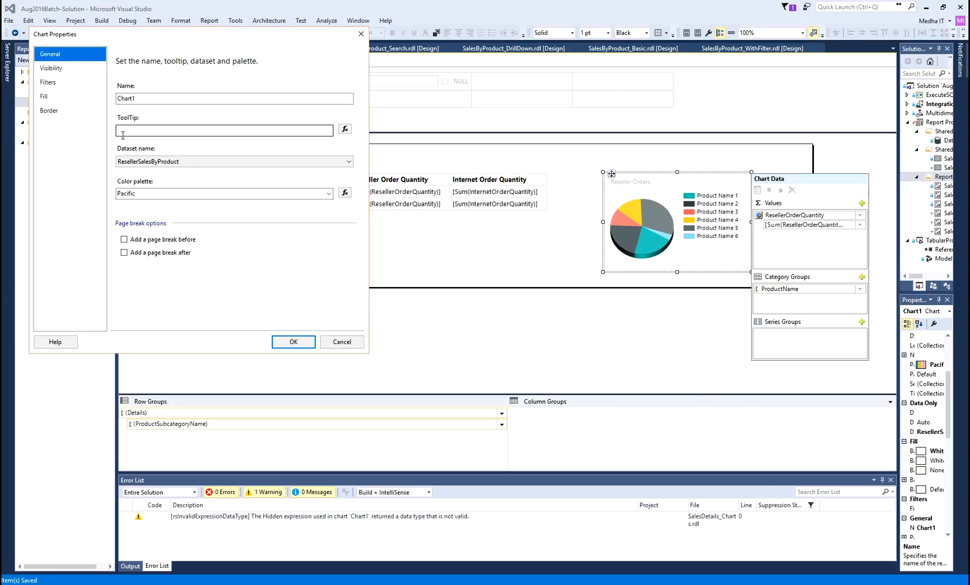
pyautogui.click(58, 71)
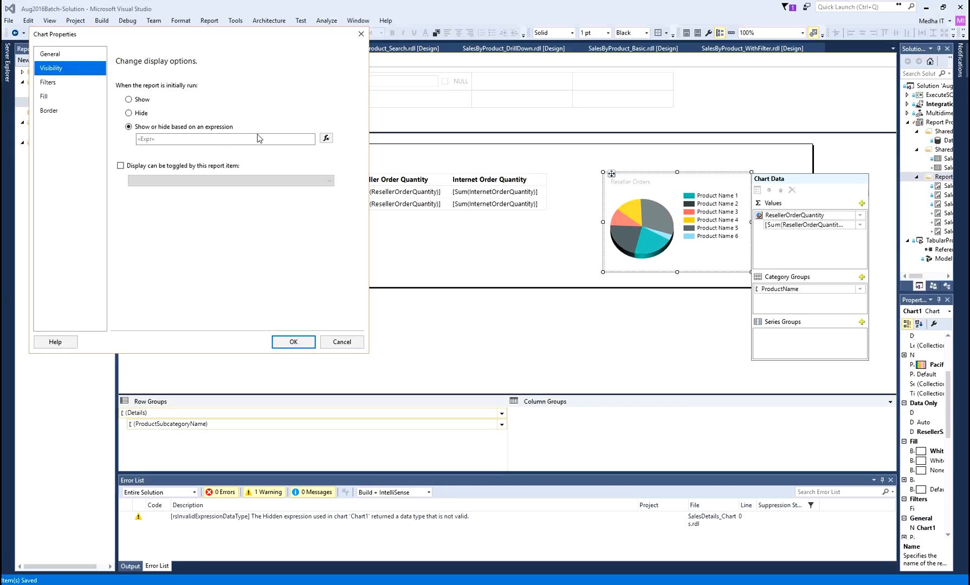
pyautogui.click(326, 139)
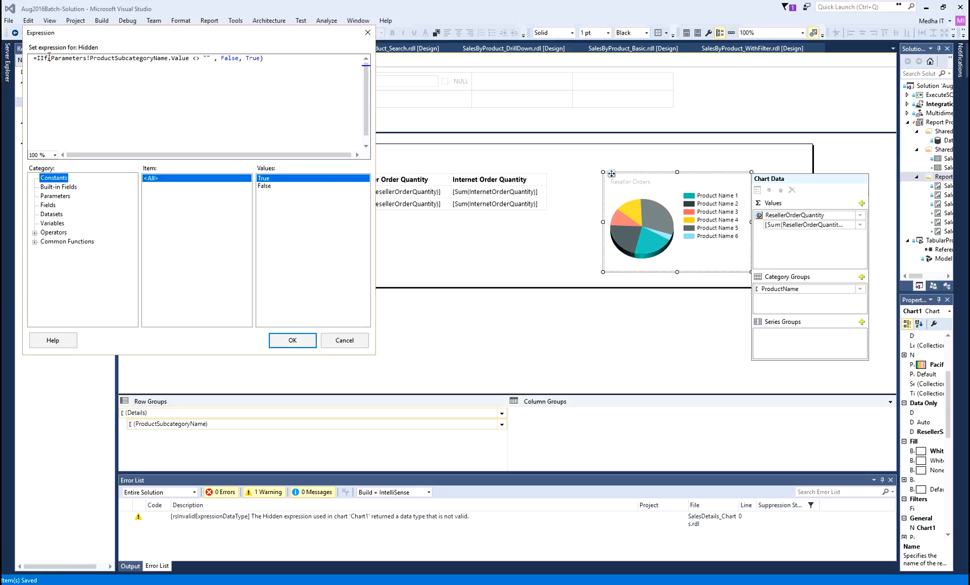
pyautogui.moveTo(51, 58); pyautogui.dragTo(207, 244)
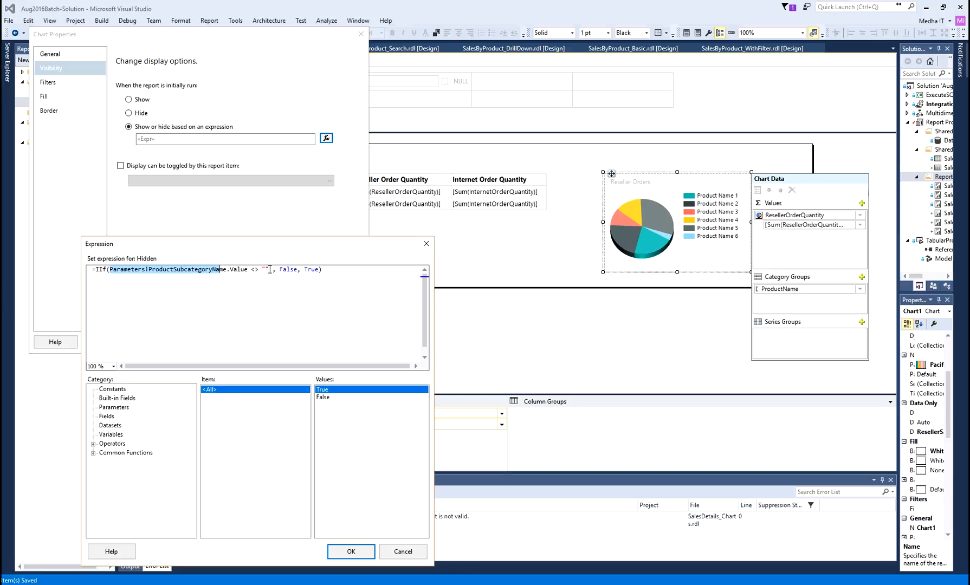
# Review the expression's ProductSubcategoryName condition and its False and True parts, and close the expression without changes
pyautogui.moveTo(270, 270); pyautogui.dragTo(109, 269)
pyautogui.doubleClick(282, 270)
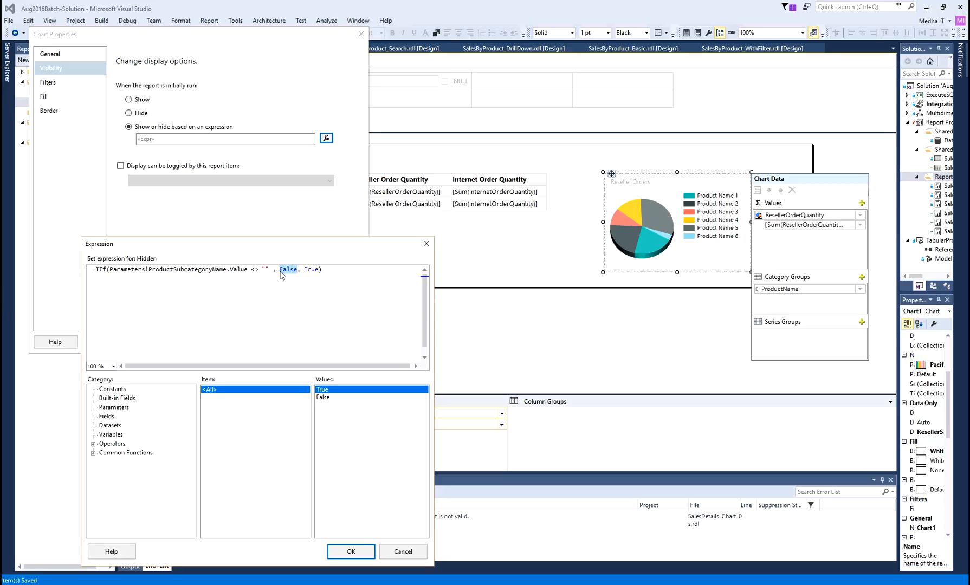
pyautogui.doubleClick(311, 271)
pyautogui.doubleClick(182, 270)
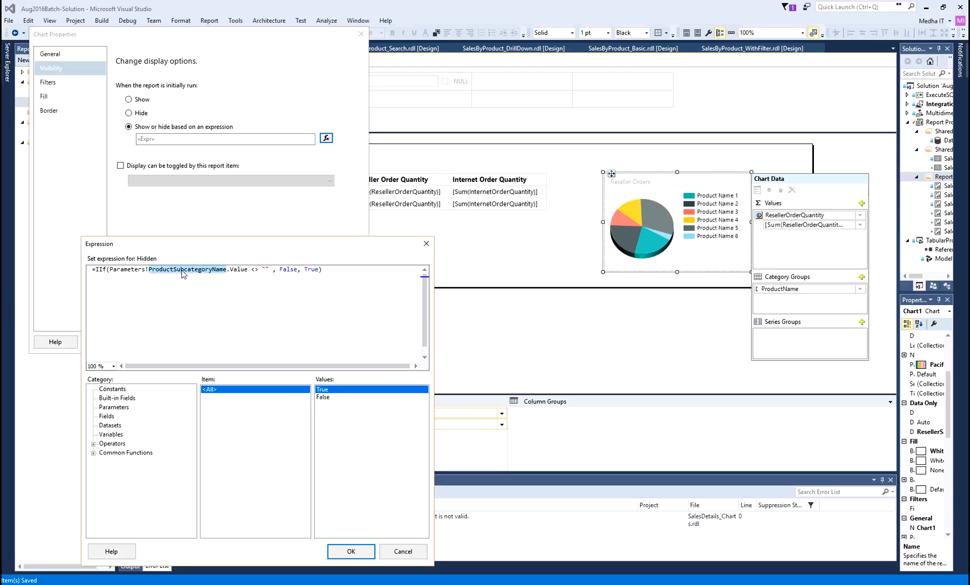
pyautogui.doubleClick(310, 270)
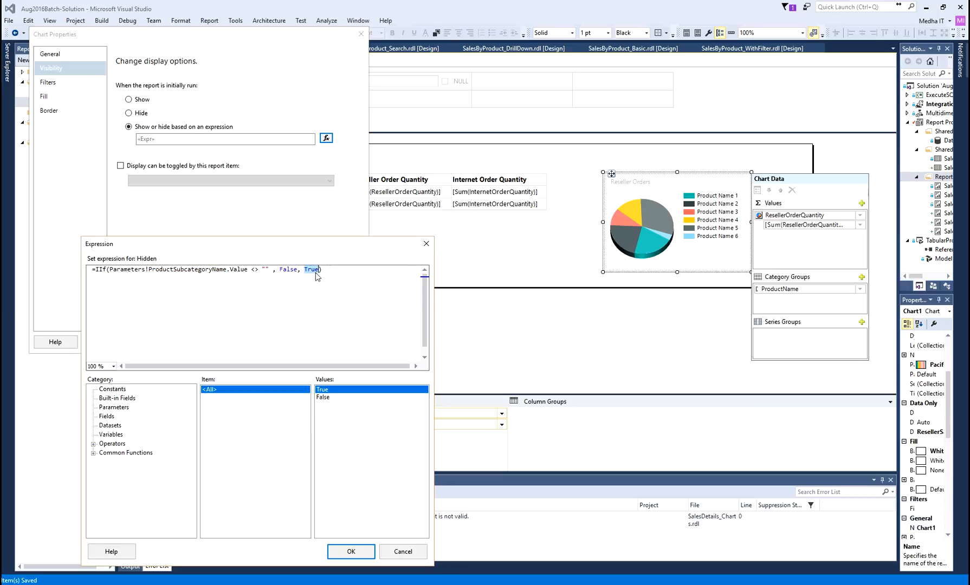
pyautogui.doubleClick(192, 274)
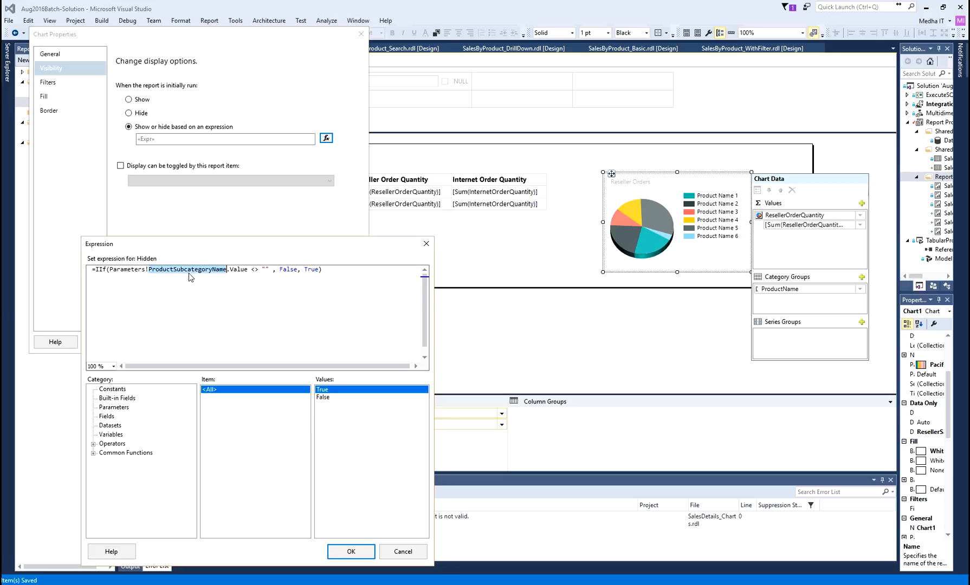
pyautogui.doubleClick(289, 270)
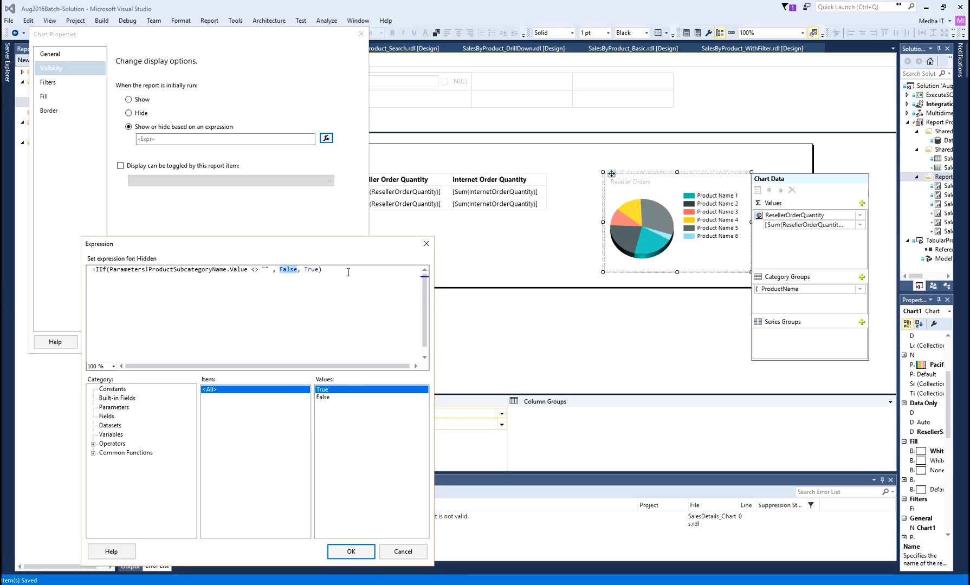
pyautogui.moveTo(325, 249); pyautogui.dragTo(328, 181)
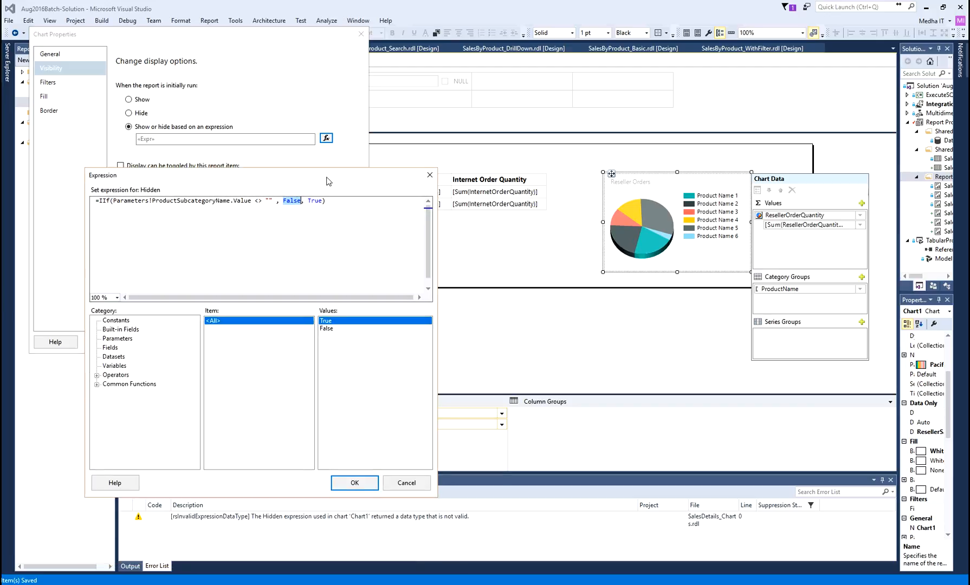
pyautogui.click(387, 478)
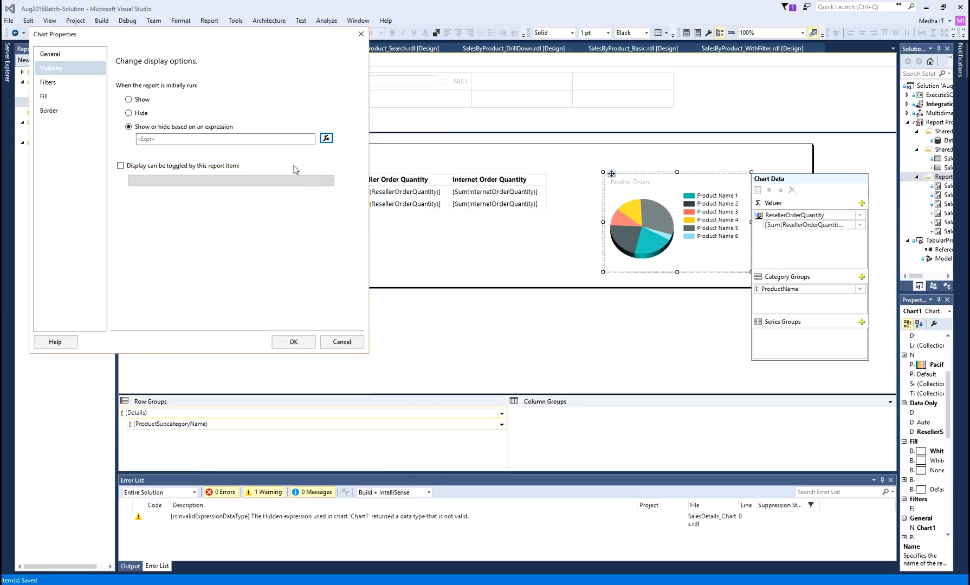
# Close the chart properties, increase the report body's height, and move the pie chart closer to the sales table
pyautogui.click(290, 342)
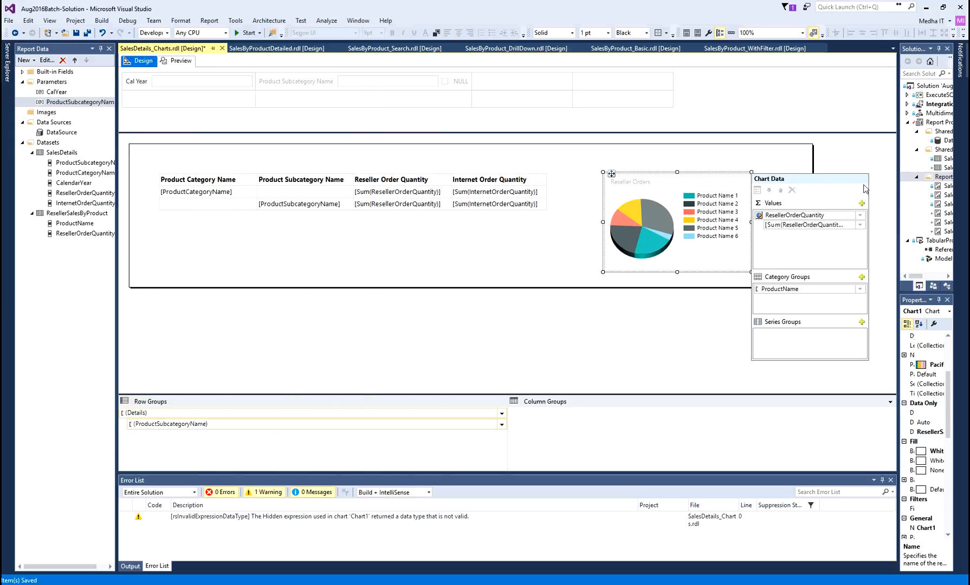
pyautogui.click(641, 331)
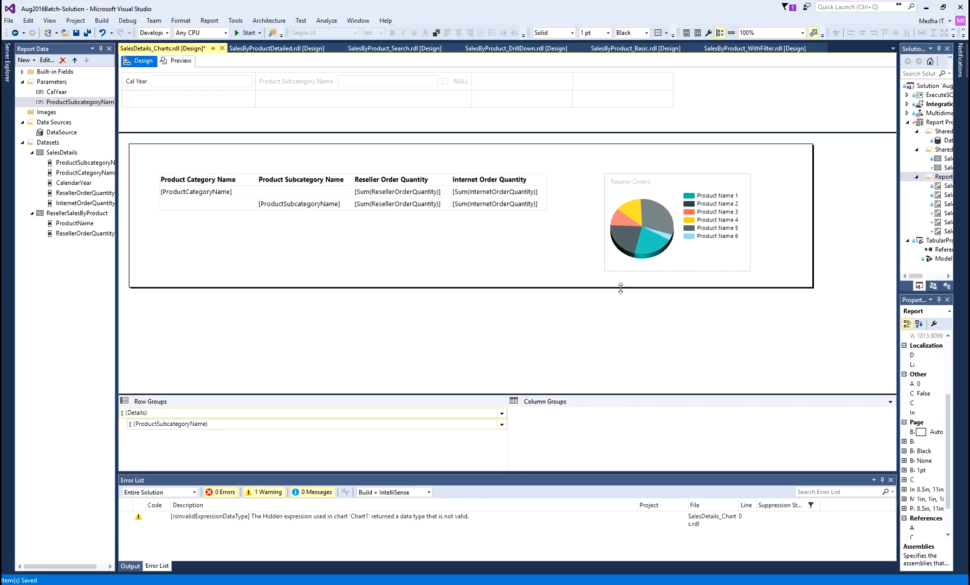
pyautogui.moveTo(617, 287); pyautogui.dragTo(622, 379)
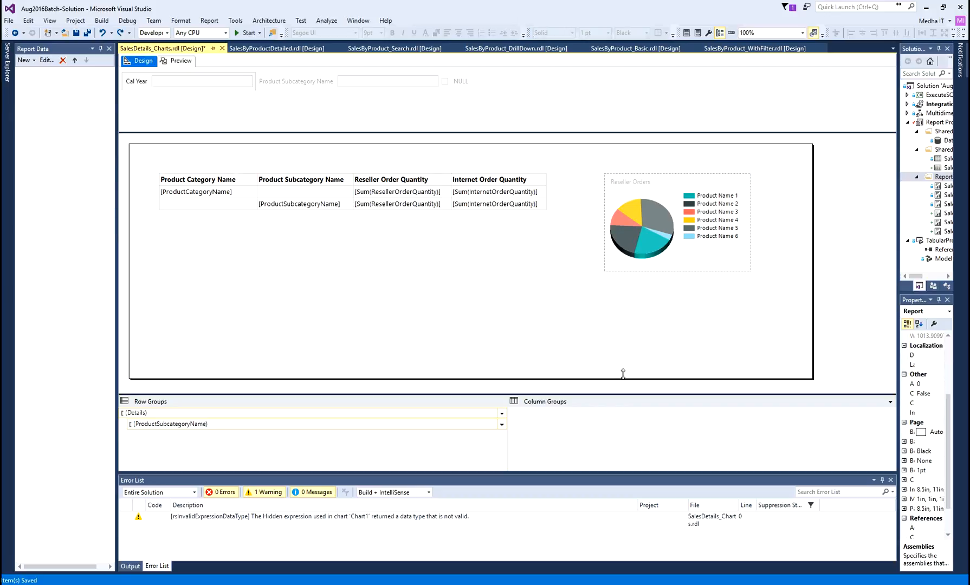
pyautogui.moveTo(676, 183); pyautogui.dragTo(600, 174)
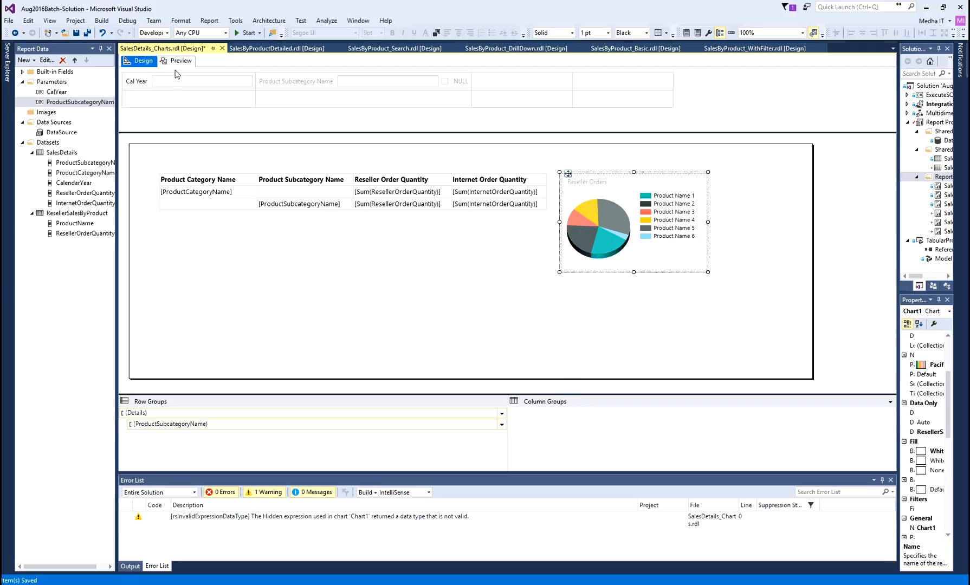
# Preview the report for calendar year 2013 and chart the reseller orders of one subcategory
pyautogui.click(180, 61)
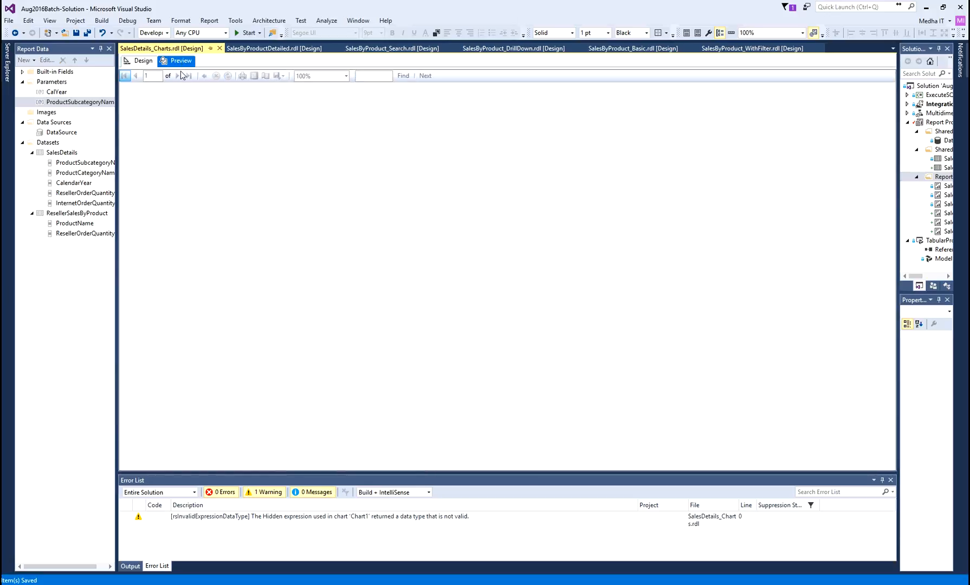
pyautogui.click(175, 82)
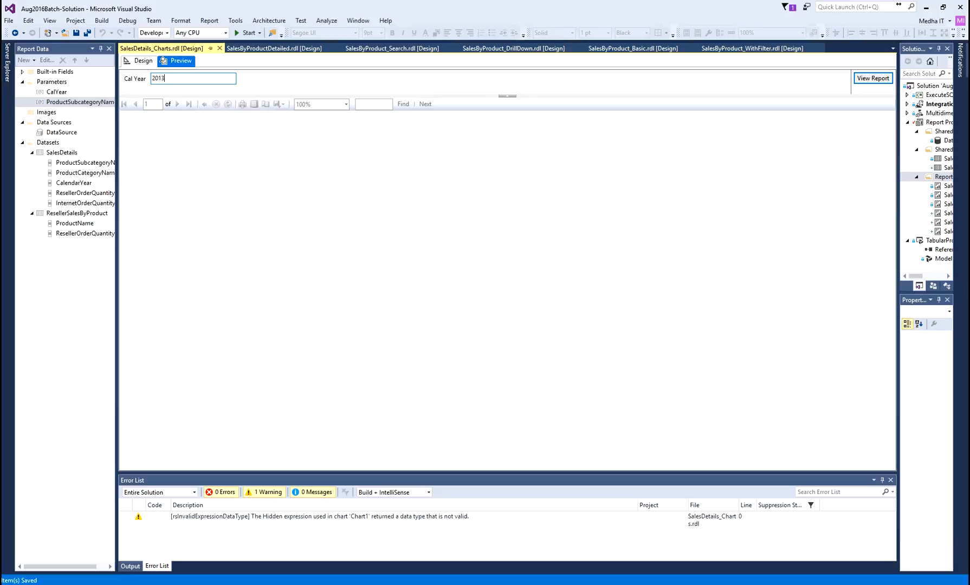
pyautogui.click(874, 80)
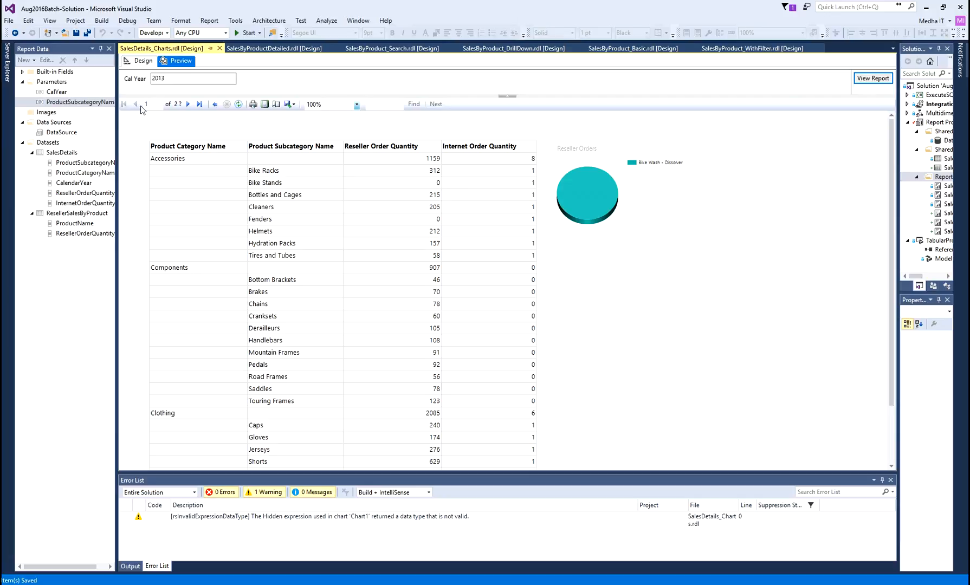
# Return to the report design and start inserting a map in the empty body area beside the pie chart
pyautogui.click(133, 65)
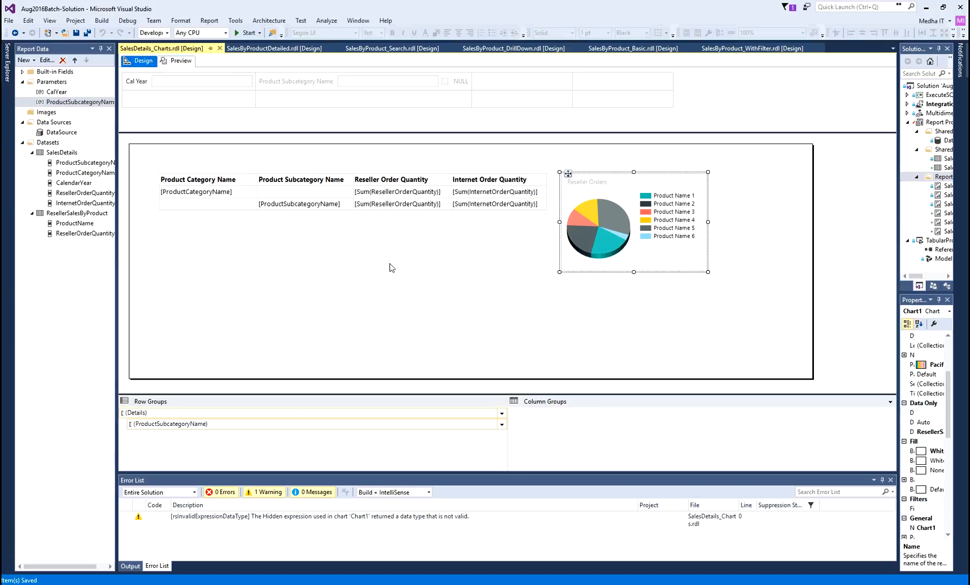
pyautogui.rightClick(745, 214)
pyautogui.moveTo(773, 252)
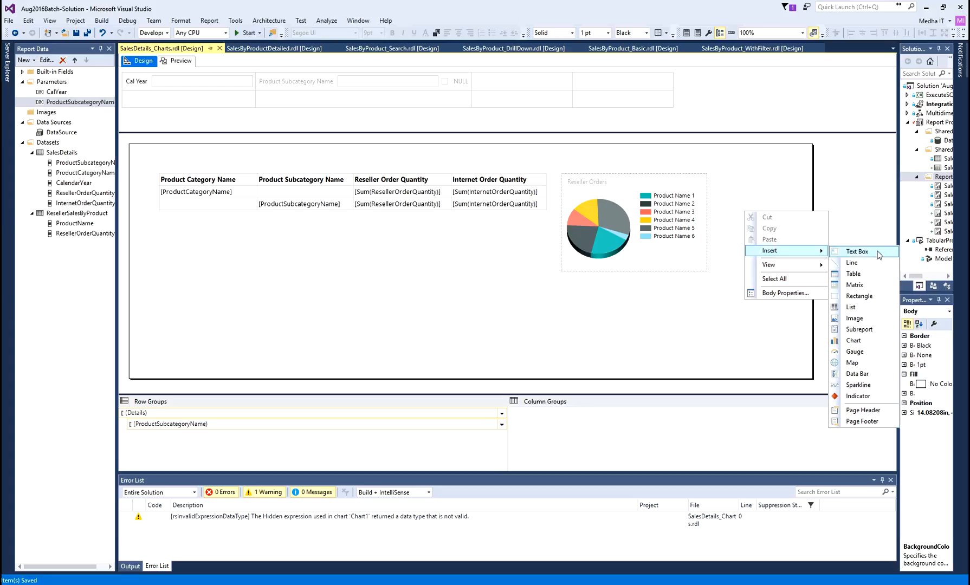
pyautogui.click(853, 363)
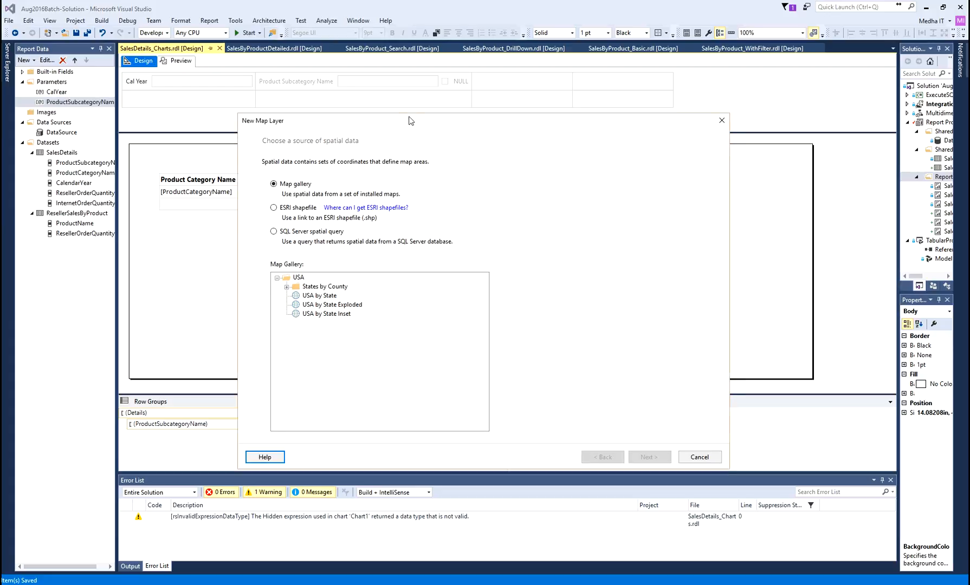
pyautogui.moveTo(409, 119); pyautogui.dragTo(373, 88)
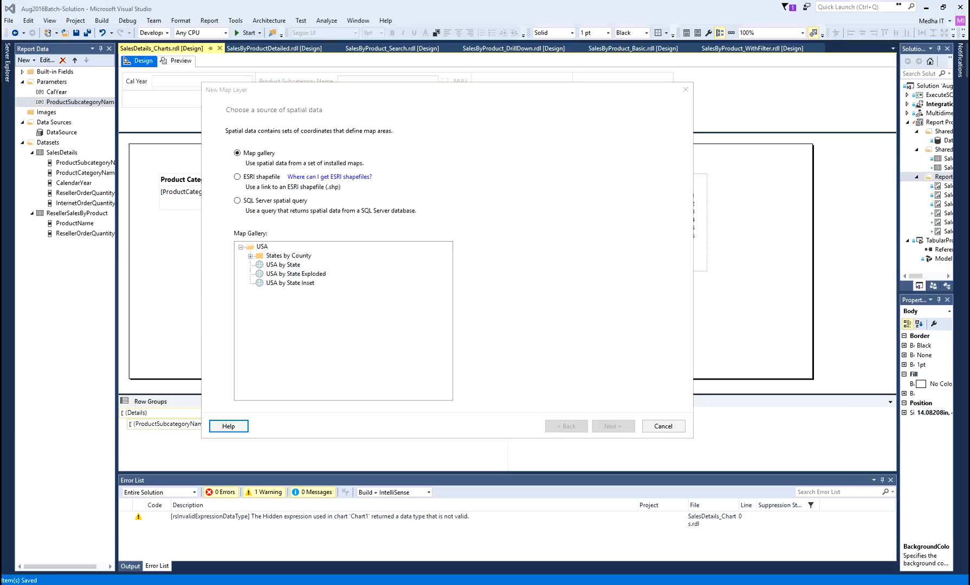
# Switch to the web browser, open bing.com in a new tab, and return to the New Map Layer wizard
pyautogui.moveTo(969, 7); pyautogui.dragTo(171, 6)
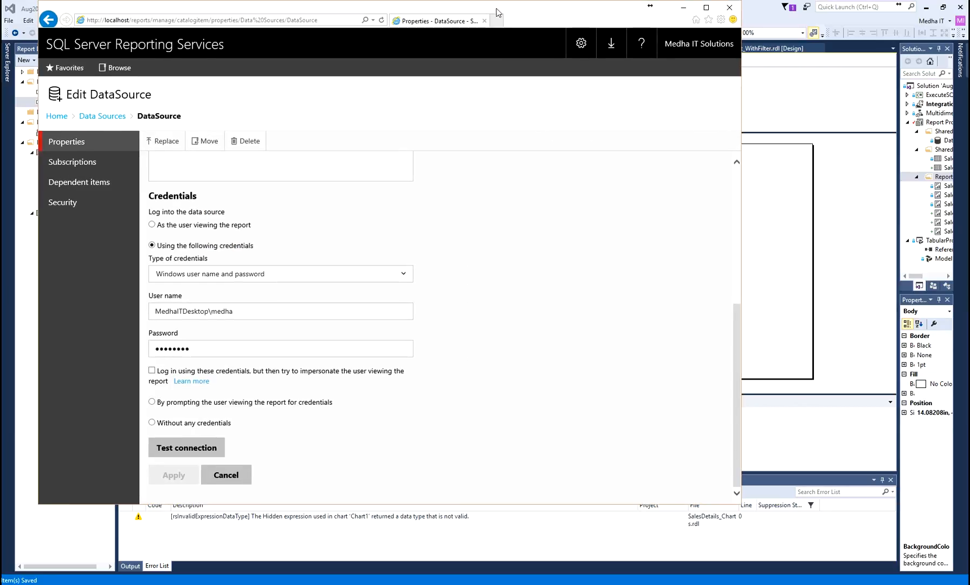
pyautogui.click(499, 20)
pyautogui.write('bing.com/')
pyautogui.press('Down')
pyautogui.press('Return')
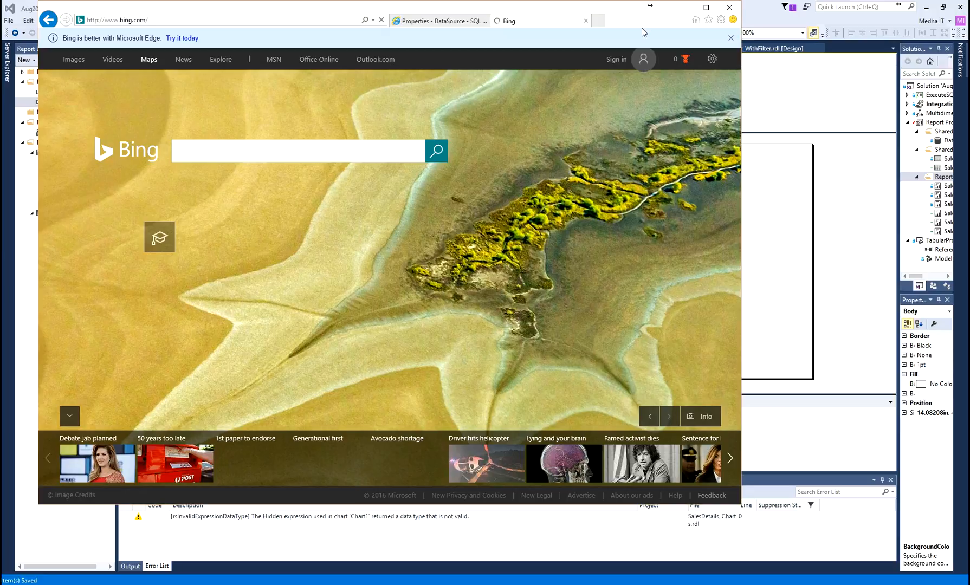
pyautogui.click(684, 7)
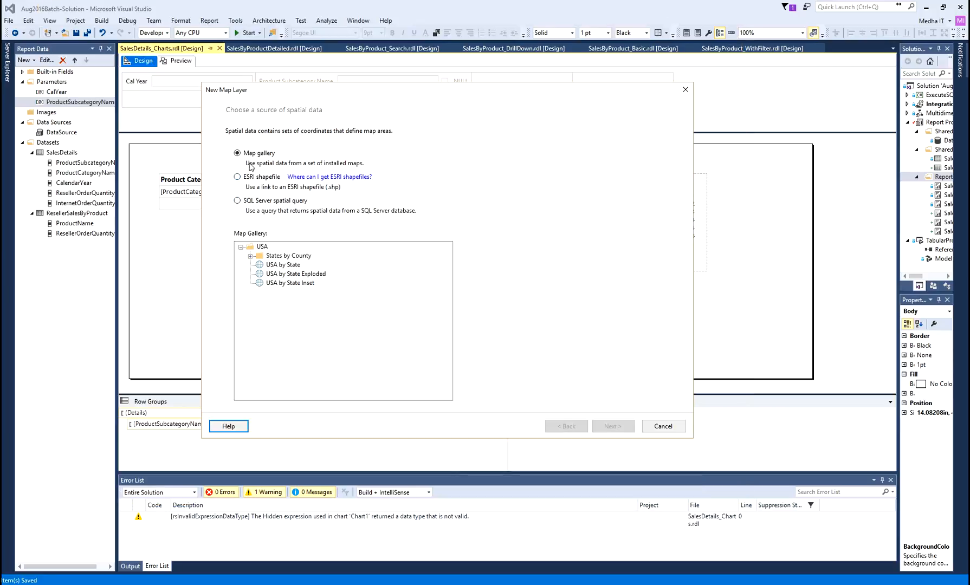
# Create a Basic Map from the USA by State gallery map, with the contiguous states centred in its view
pyautogui.click(282, 266)
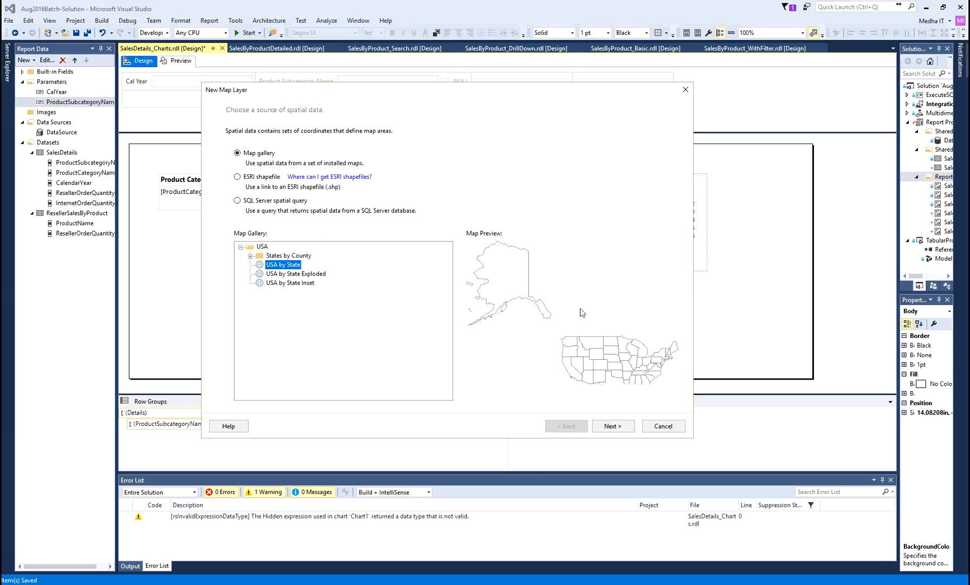
pyautogui.click(614, 427)
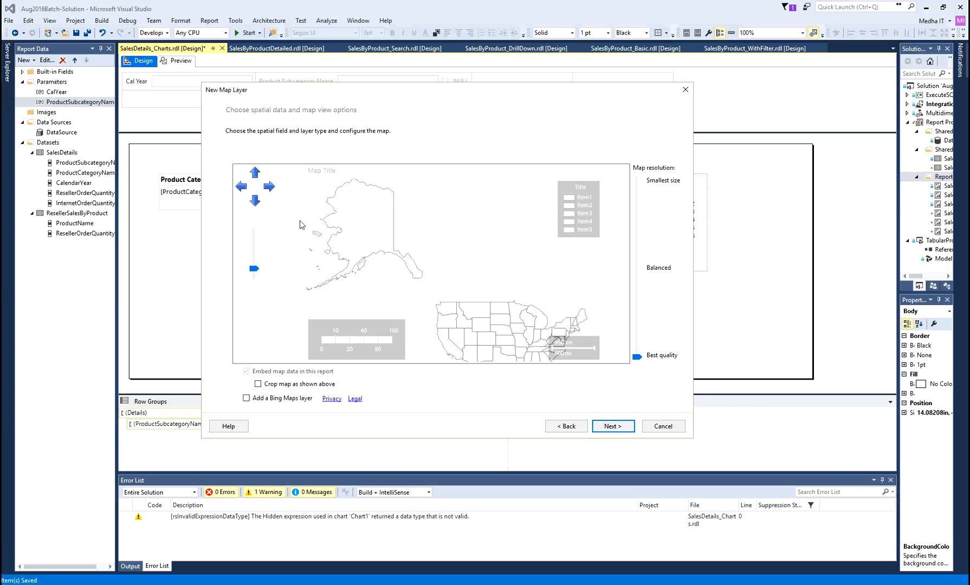
pyautogui.moveTo(504, 334); pyautogui.dragTo(429, 255)
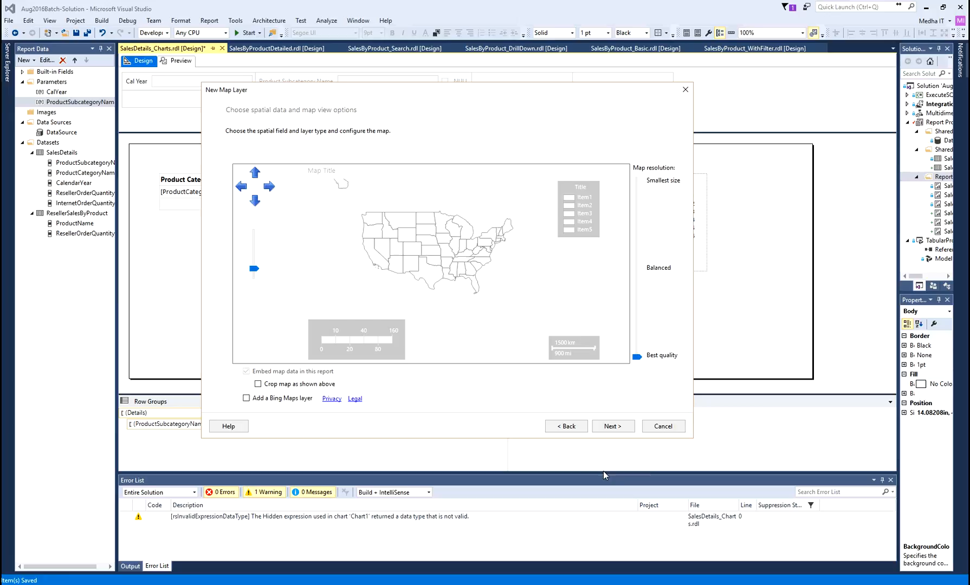
pyautogui.click(622, 427)
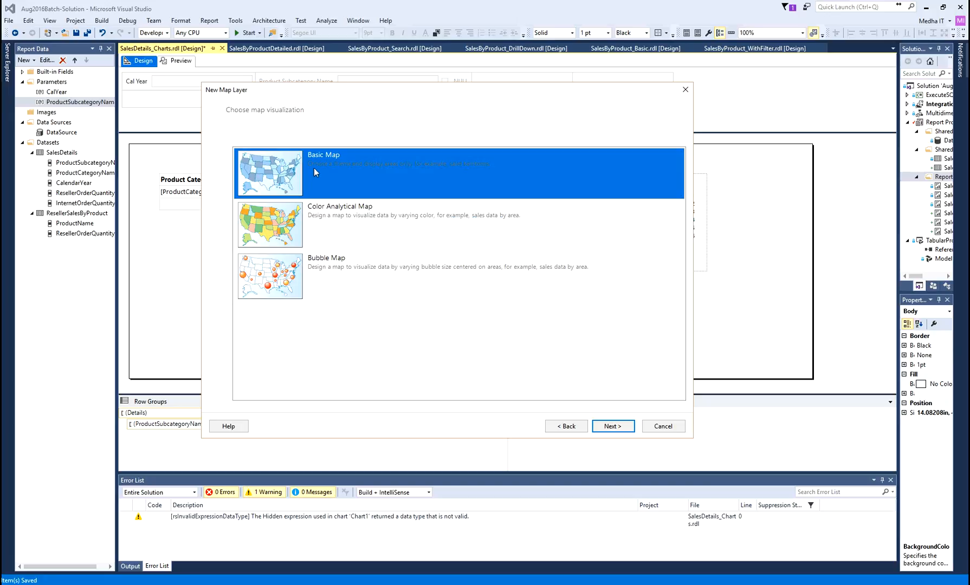
pyautogui.click(614, 427)
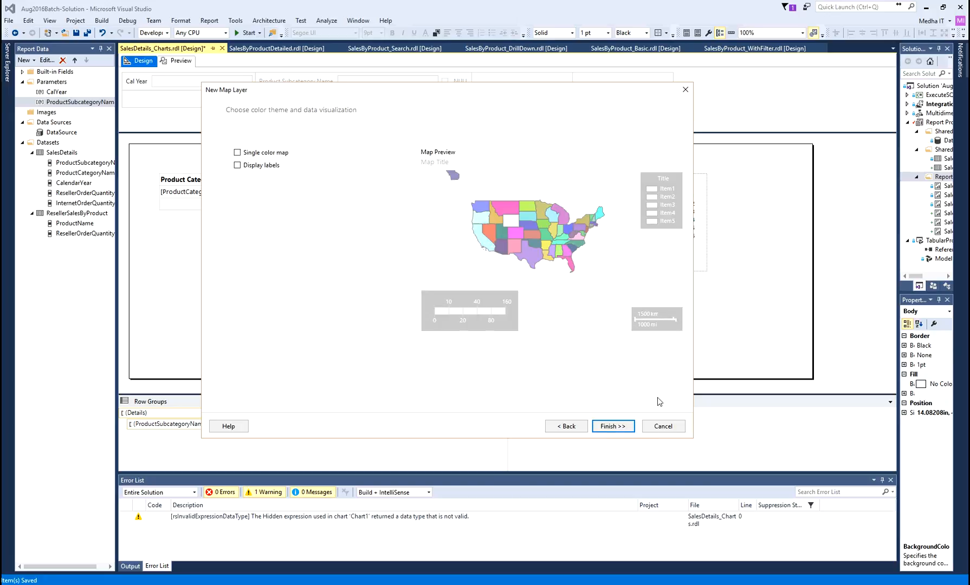
pyautogui.click(626, 427)
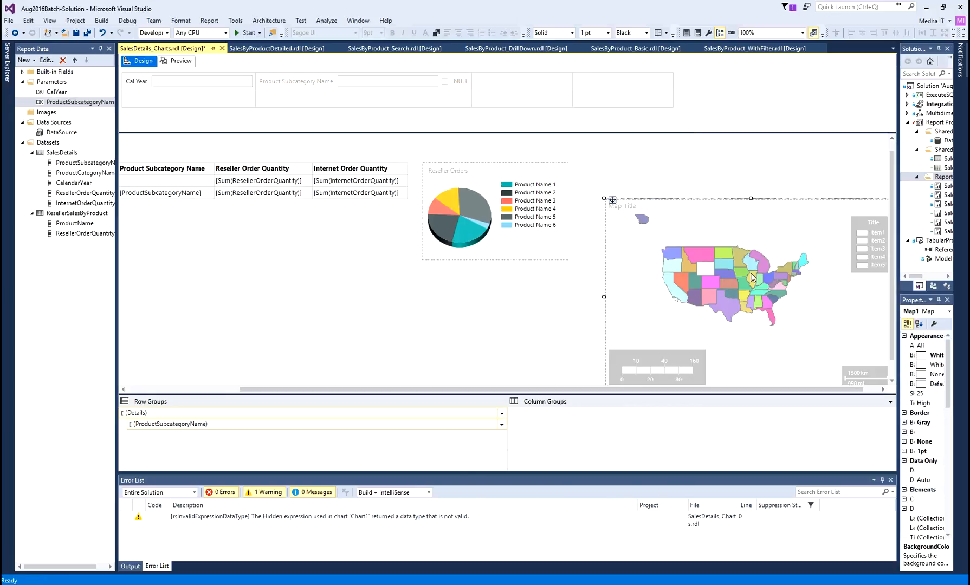
# Move the new map into the empty body area below the sales table and pie chart
pyautogui.moveTo(640, 389); pyautogui.dragTo(657, 390)
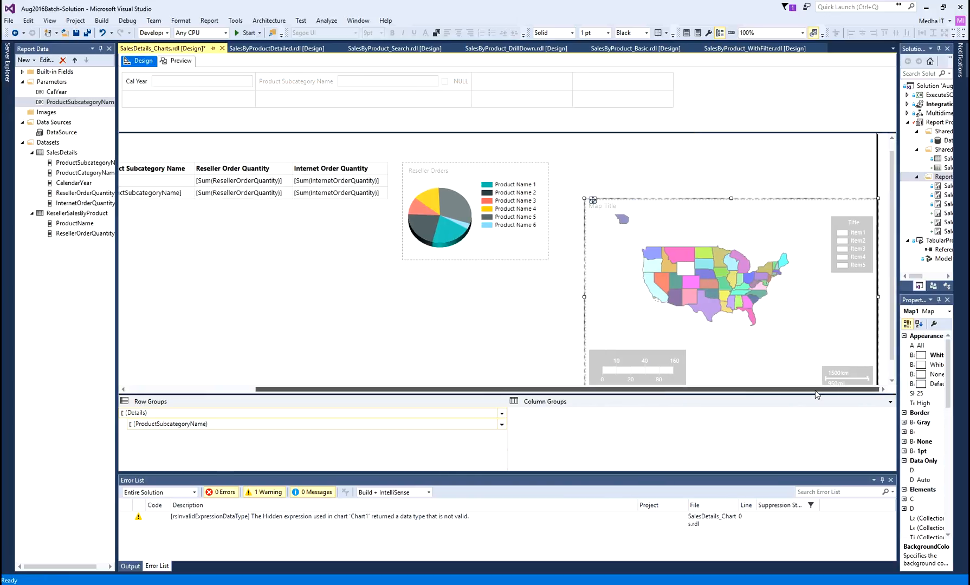
pyautogui.moveTo(593, 200); pyautogui.dragTo(126, 233)
pyautogui.moveTo(135, 193); pyautogui.dragTo(129, 227)
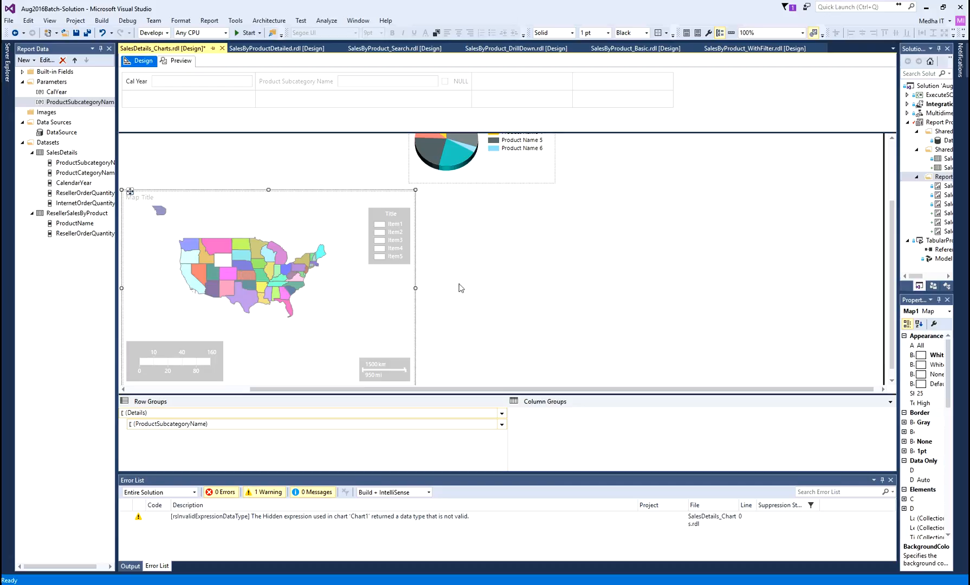
pyautogui.moveTo(892, 234); pyautogui.dragTo(895, 212)
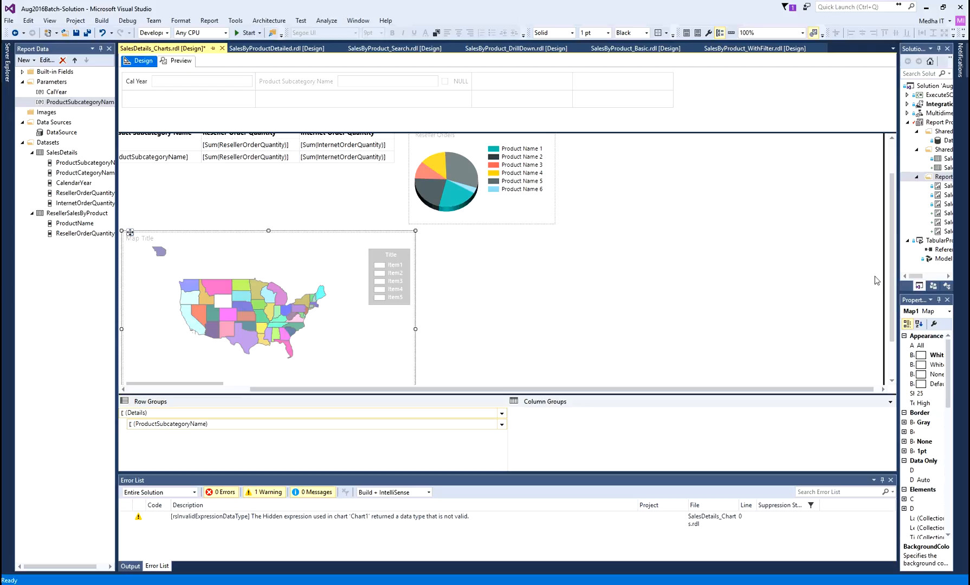
pyautogui.moveTo(893, 254); pyautogui.dragTo(894, 220)
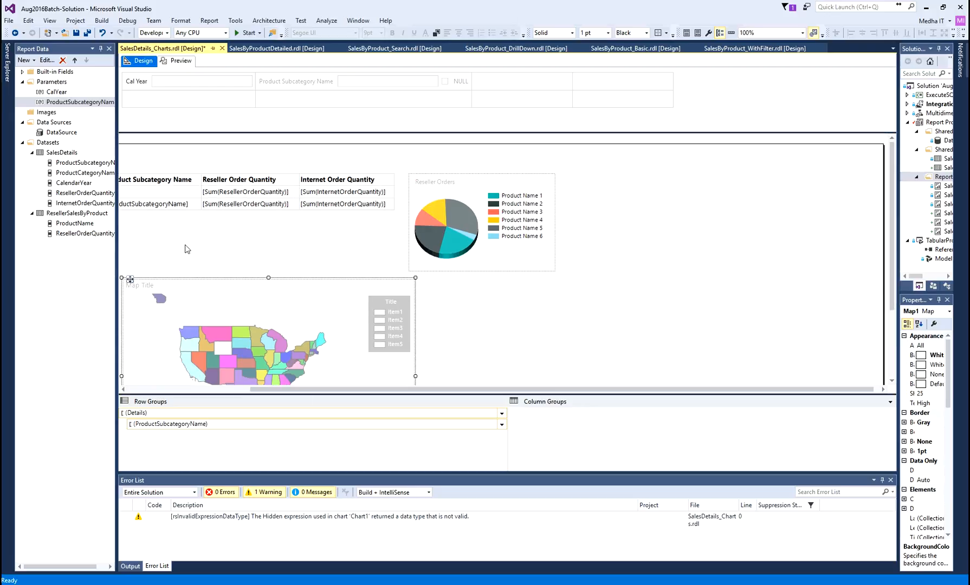
pyautogui.moveTo(299, 390); pyautogui.dragTo(174, 389)
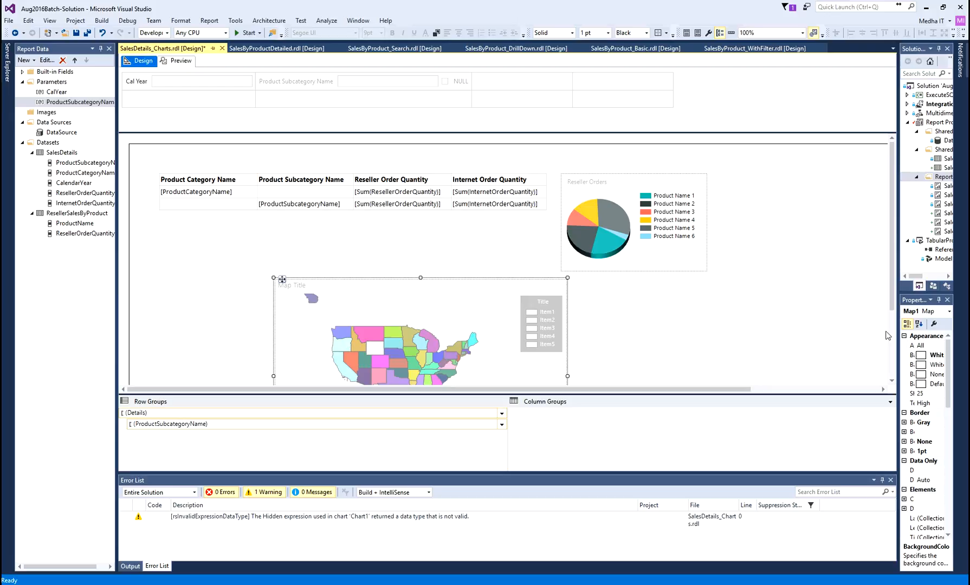
# Review the pie chart's Hidden expression in its visibility settings, close it without changes, and deselect the chart
pyautogui.click(622, 177)
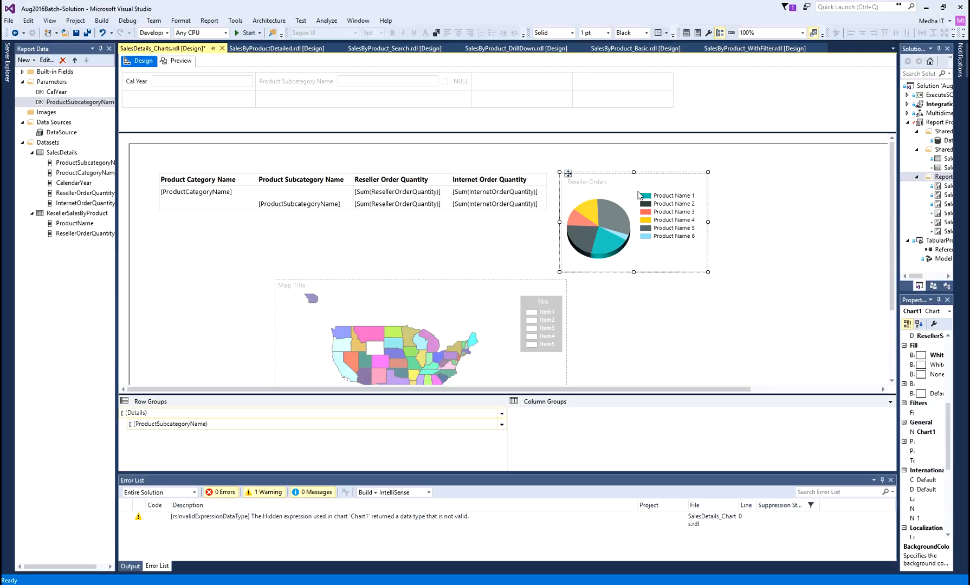
pyautogui.rightClick(654, 254)
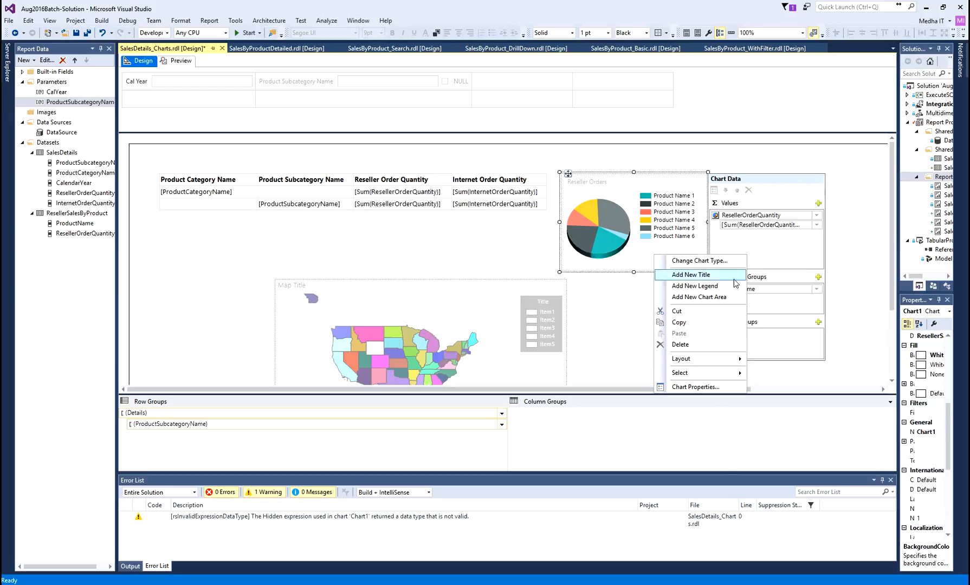
pyautogui.click(715, 388)
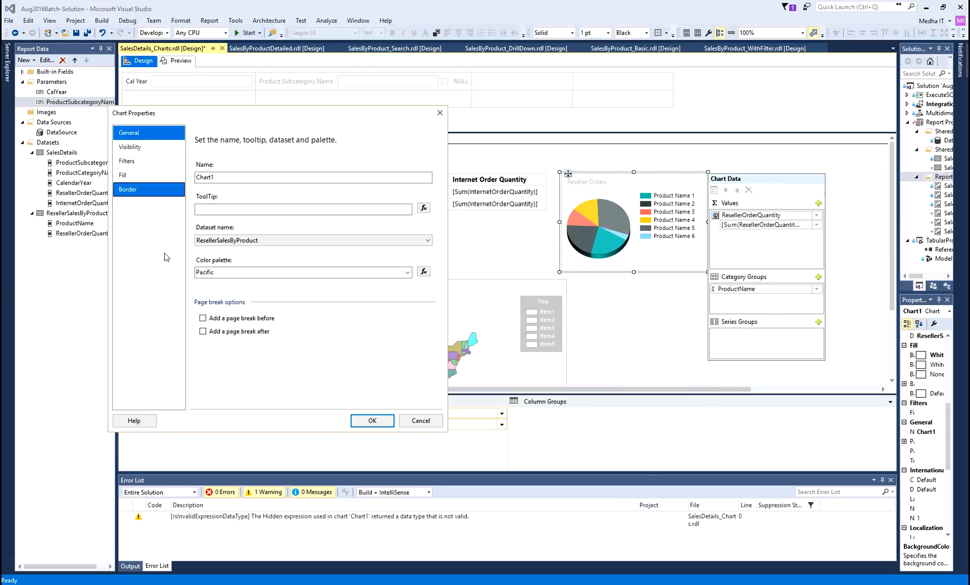
pyautogui.click(140, 147)
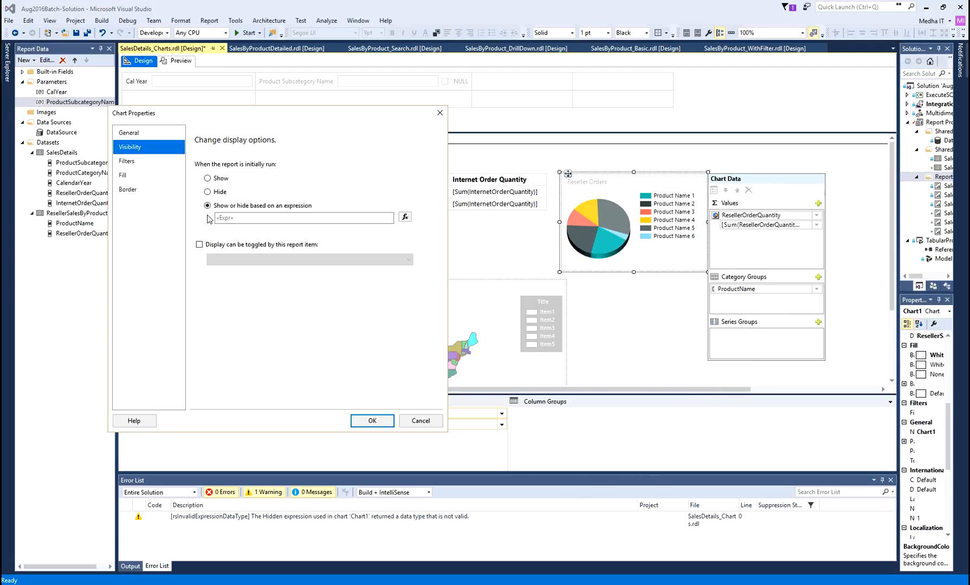
pyautogui.click(405, 217)
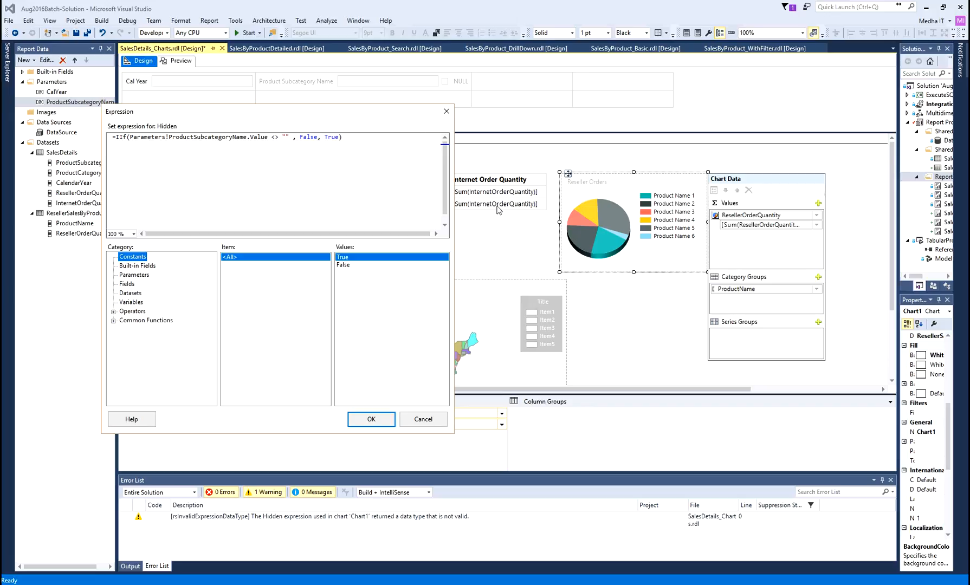
pyautogui.click(439, 422)
pyautogui.click(420, 419)
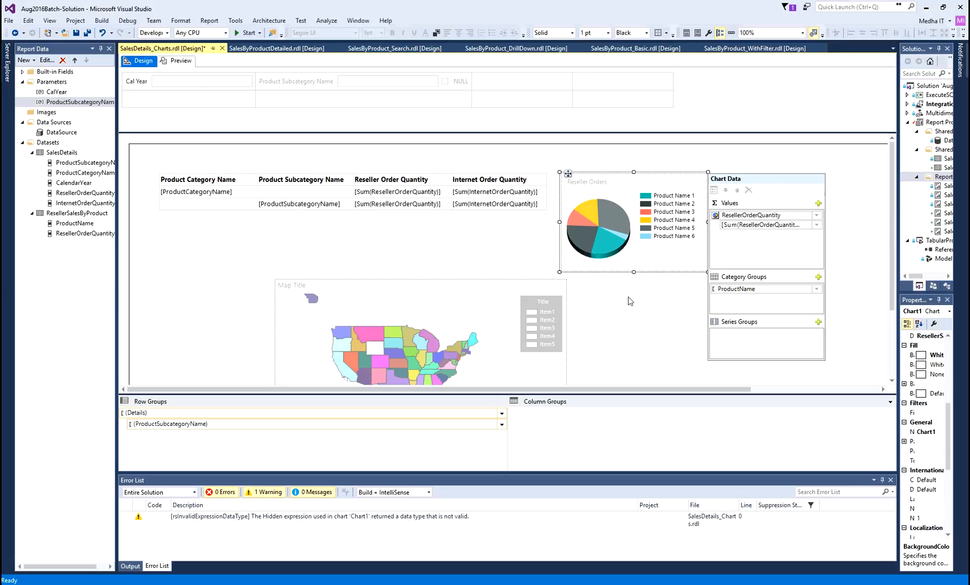
pyautogui.click(615, 355)
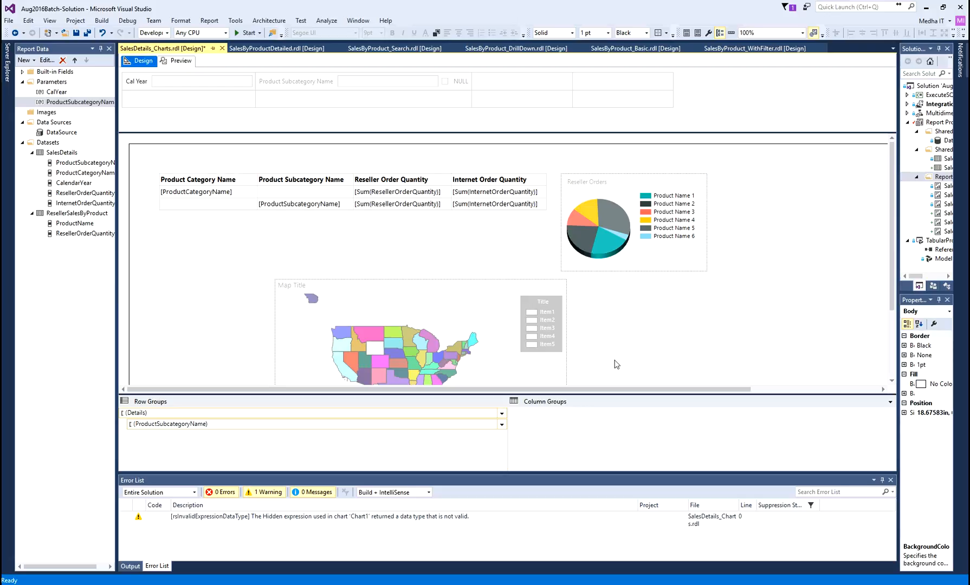